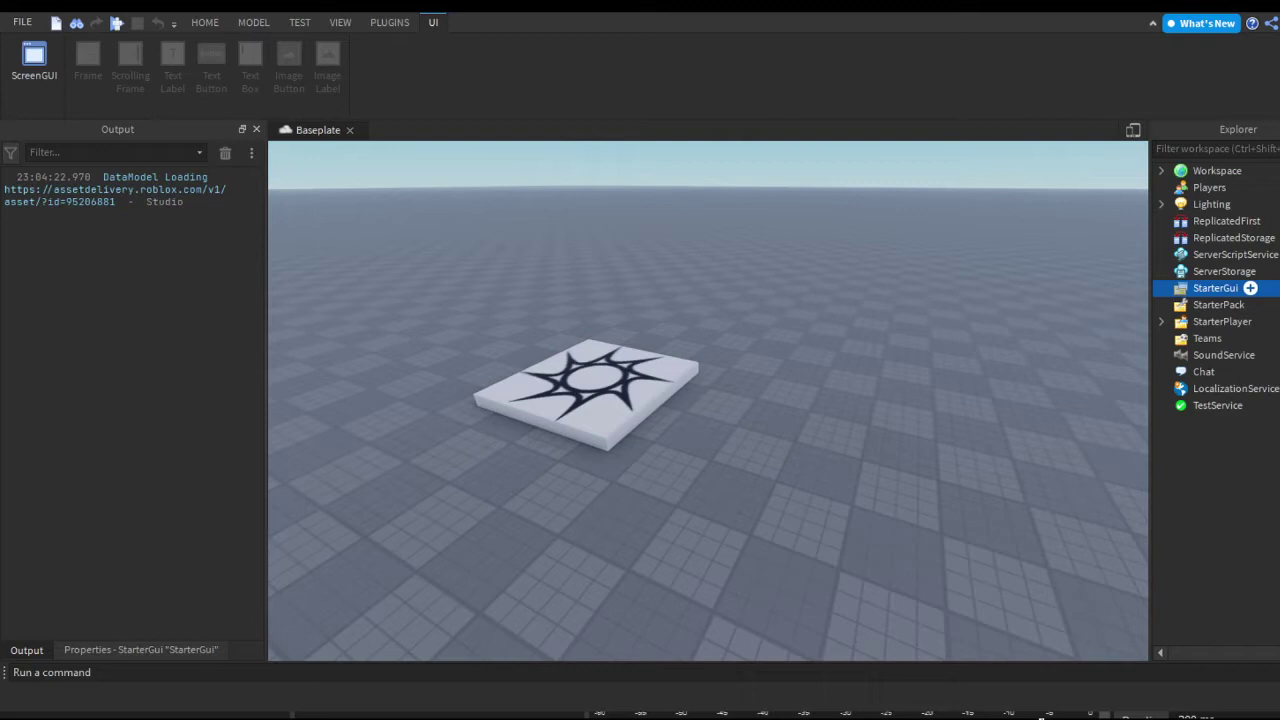
Add a ScreenGui under StarterGui and insert a text button in it, placed near the lower-left corner of the game view.
{"action": "left_click", "coordinate": [1240, 372]}
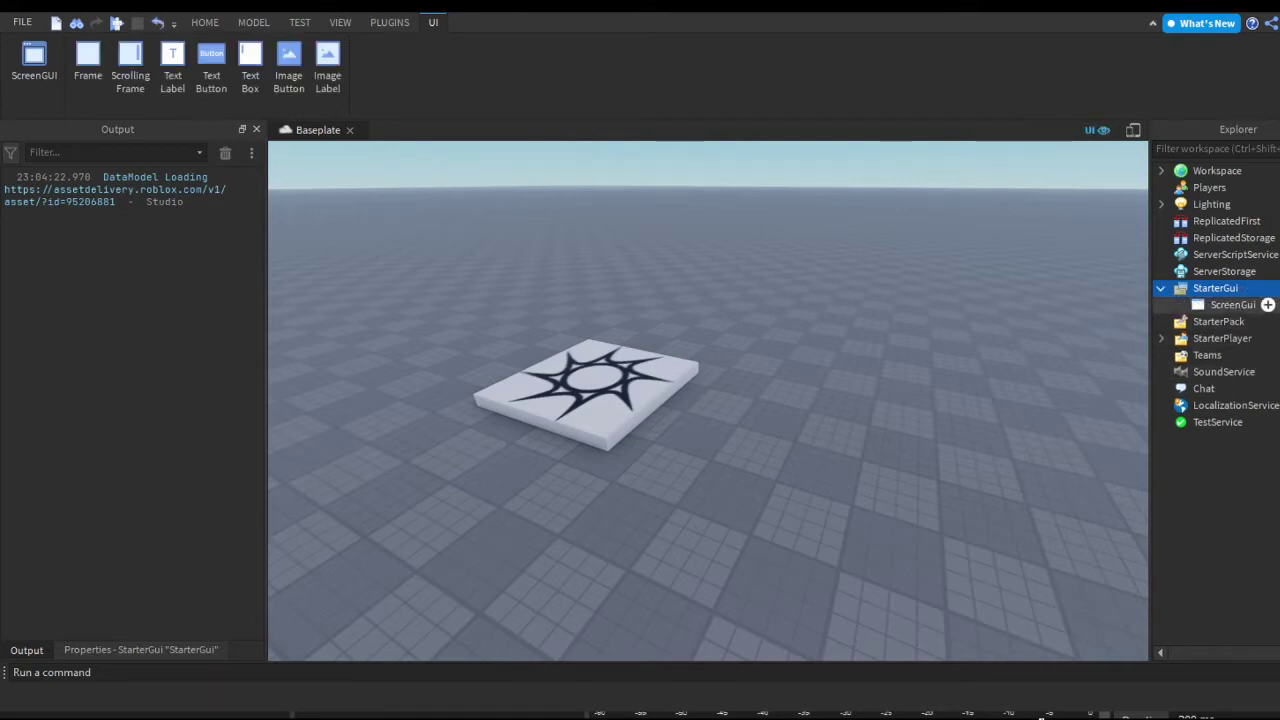
{"action": "left_click", "coordinate": [1267, 305]}
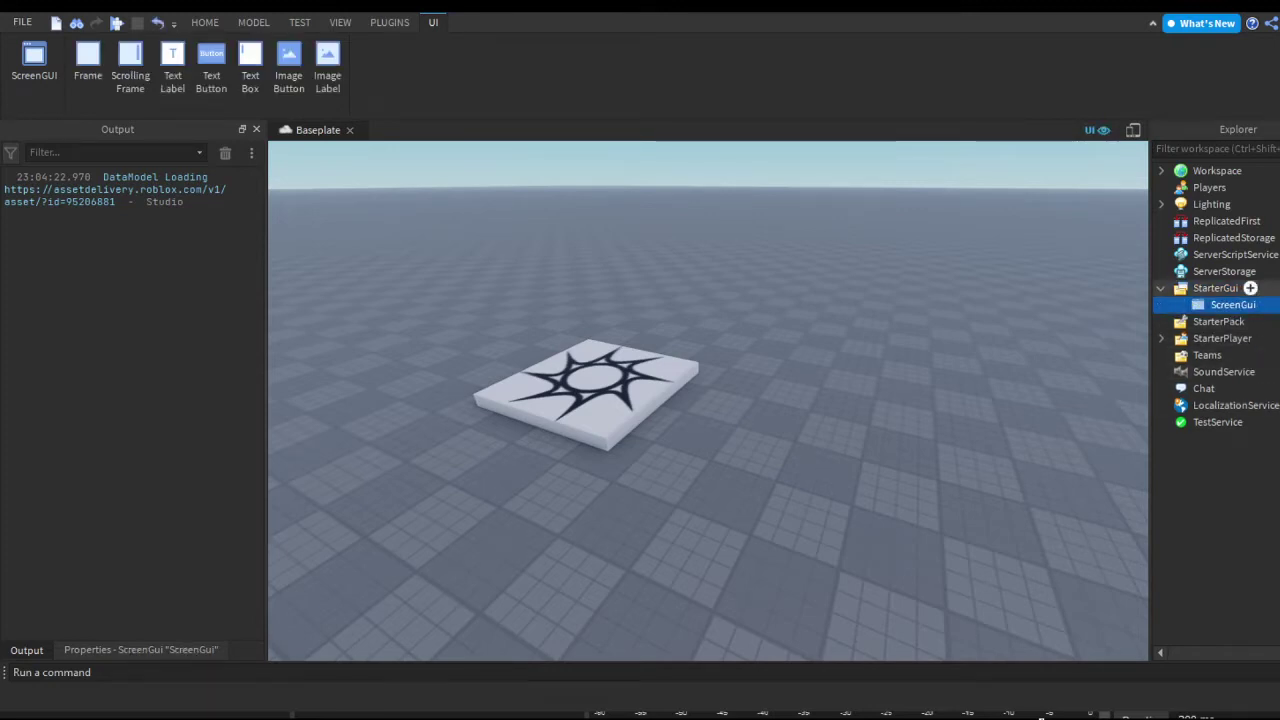
{"action": "mouse_move", "coordinate": [1267, 304]}
{"action": "left_click", "coordinate": [211, 66]}
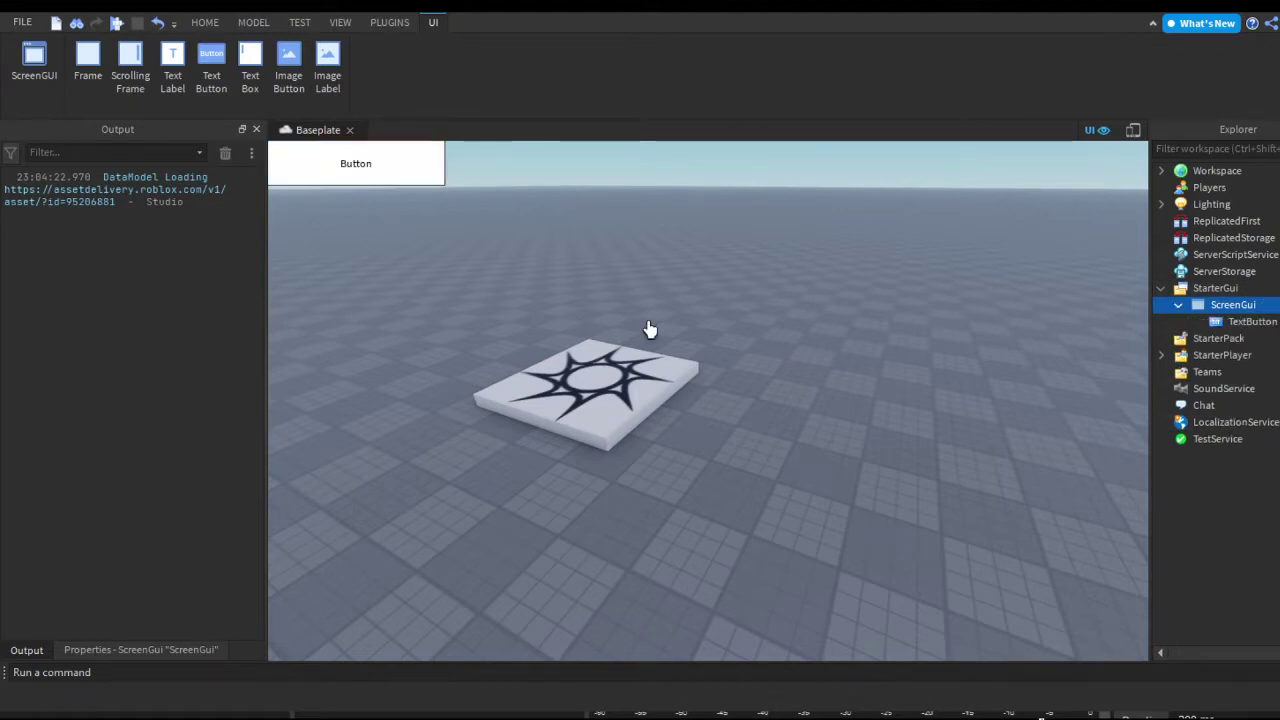
{"action": "left_click_drag", "start_coordinate": [420, 170], "coordinate": [436, 640]}
Enable TextScaled for the text button and set its text to "increase speed".
{"action": "left_click", "coordinate": [145, 649]}
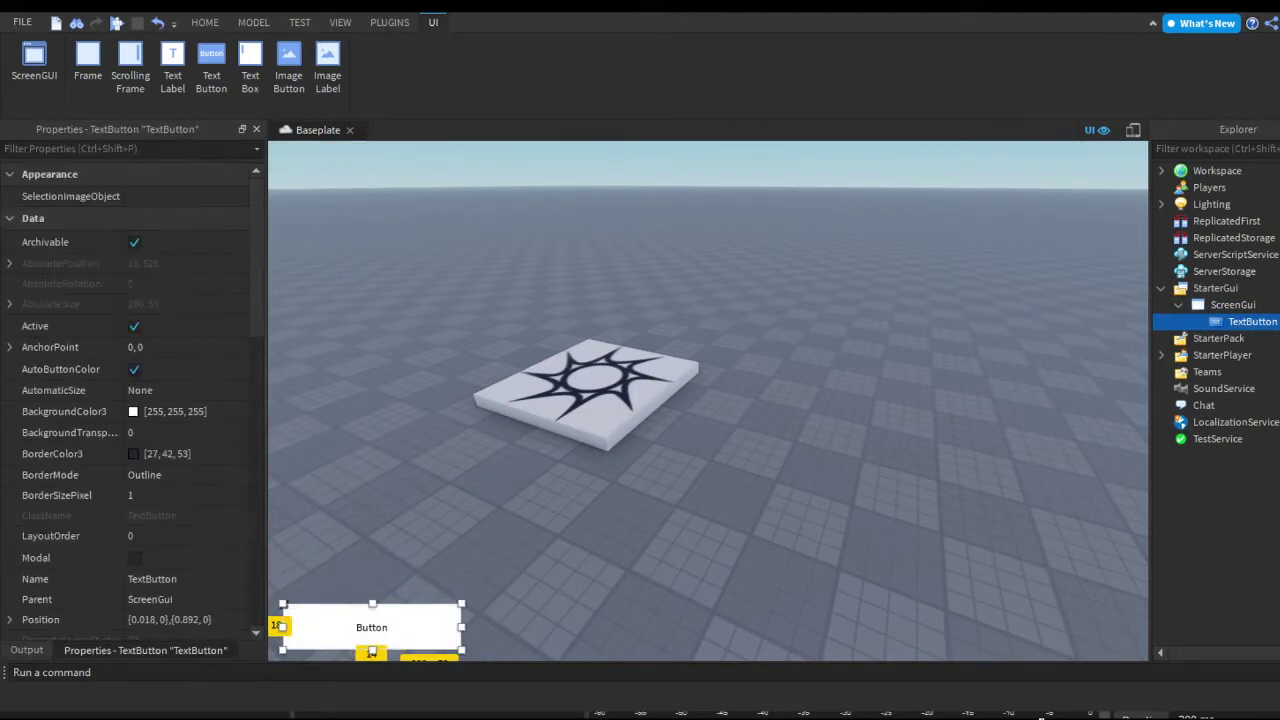
{"action": "scroll", "coordinate": [171, 615], "scroll_direction": "down", "scroll_amount": 10}
{"action": "left_click", "coordinate": [134, 478]}
{"action": "left_click", "coordinate": [143, 391]}
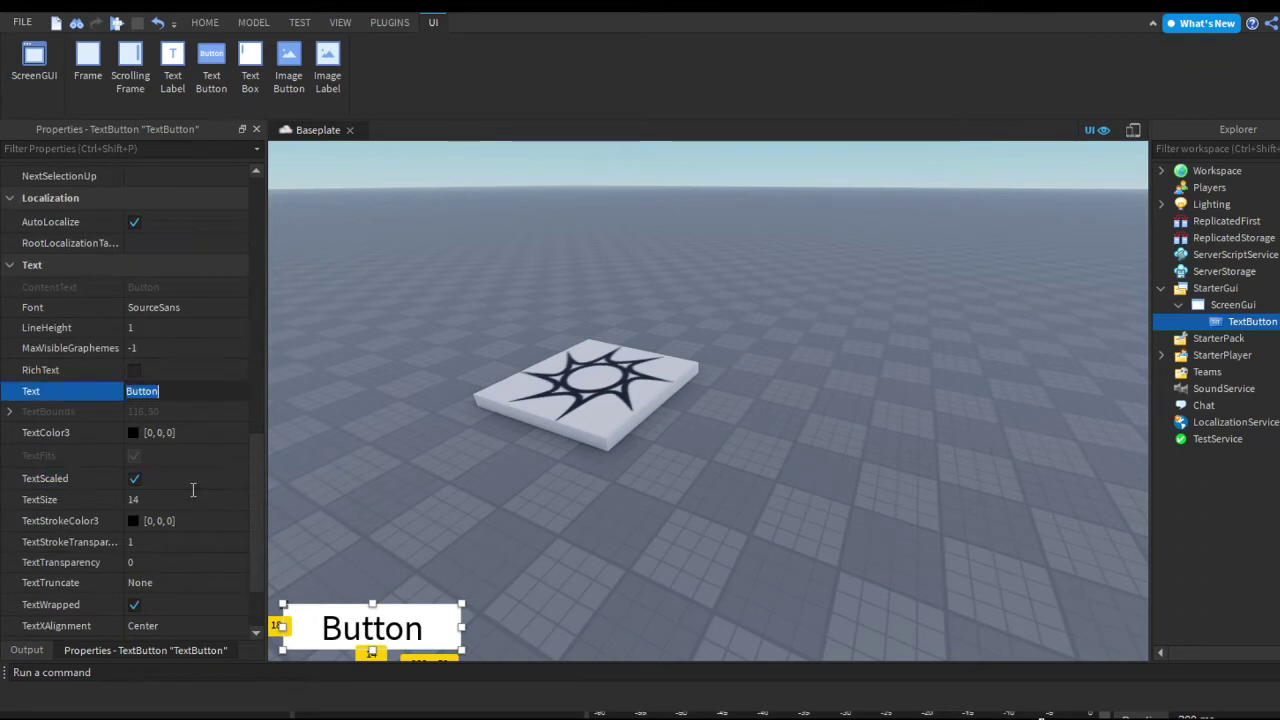
{"action": "type", "text": "Increase speed"}
{"action": "key", "text": "Return"}
{"action": "left_click", "coordinate": [811, 626]}
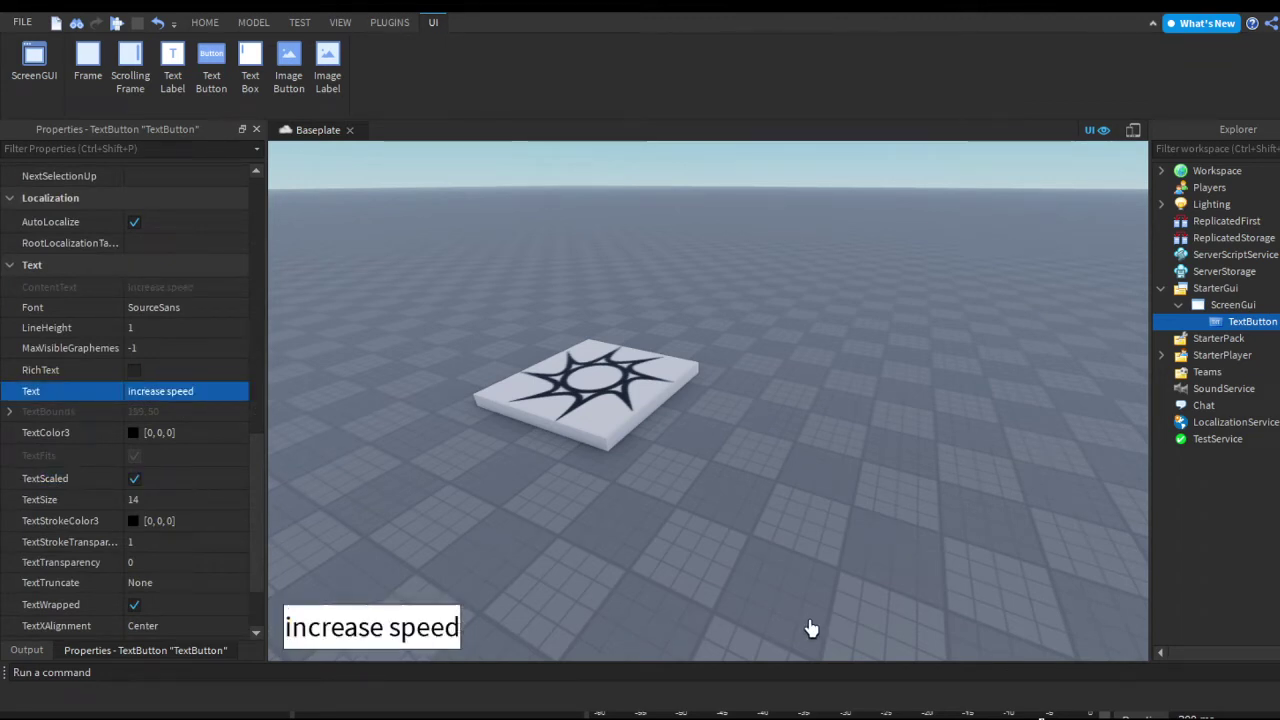
{"action": "left_click", "coordinate": [372, 627]}
{"action": "scroll", "coordinate": [150, 497], "scroll_direction": "down", "scroll_amount": 6}
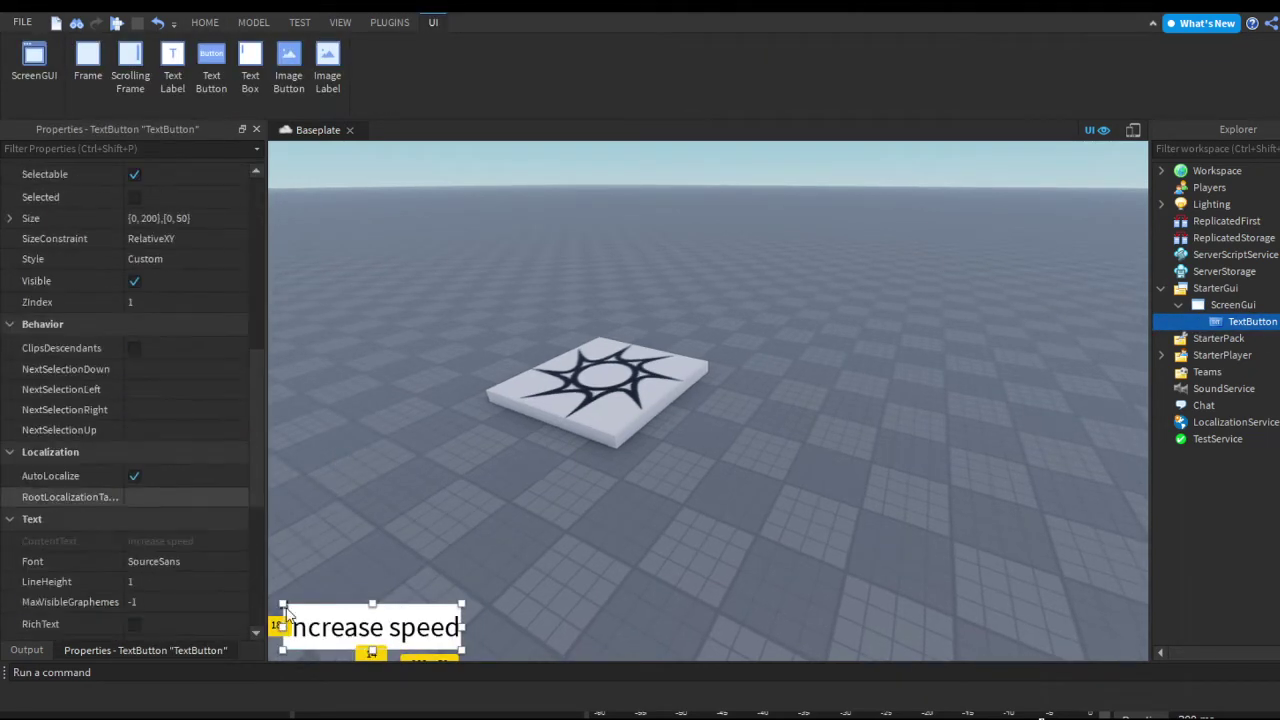
{"action": "left_click", "coordinate": [651, 604]}
{"action": "scroll", "coordinate": [868, 581], "scroll_direction": "up", "scroll_amount": 5}
{"action": "scroll", "coordinate": [868, 581], "scroll_direction": "down", "scroll_amount": 5}
{"action": "right_click_drag", "start_coordinate": [979, 603], "coordinate": [900, 603]}
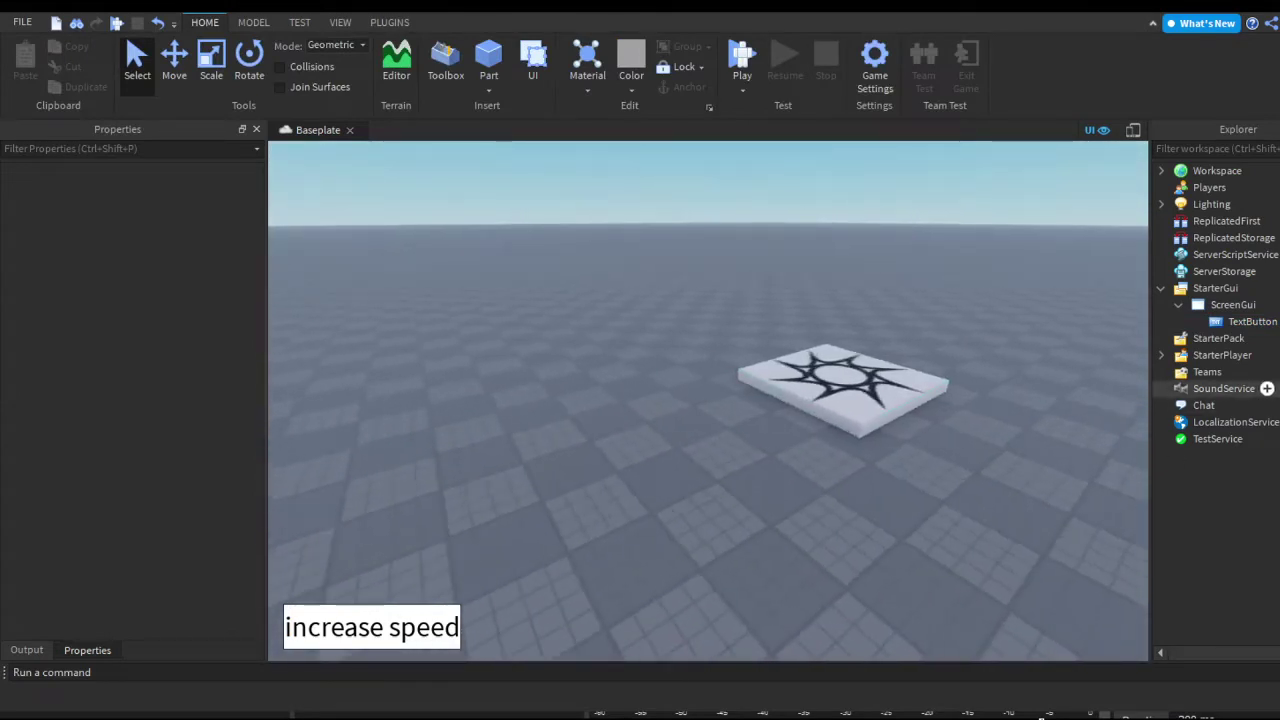
Add a LocalScript inside the text button and clear its default code.
{"action": "left_click", "coordinate": [1235, 305]}
{"action": "left_click", "coordinate": [1251, 322]}
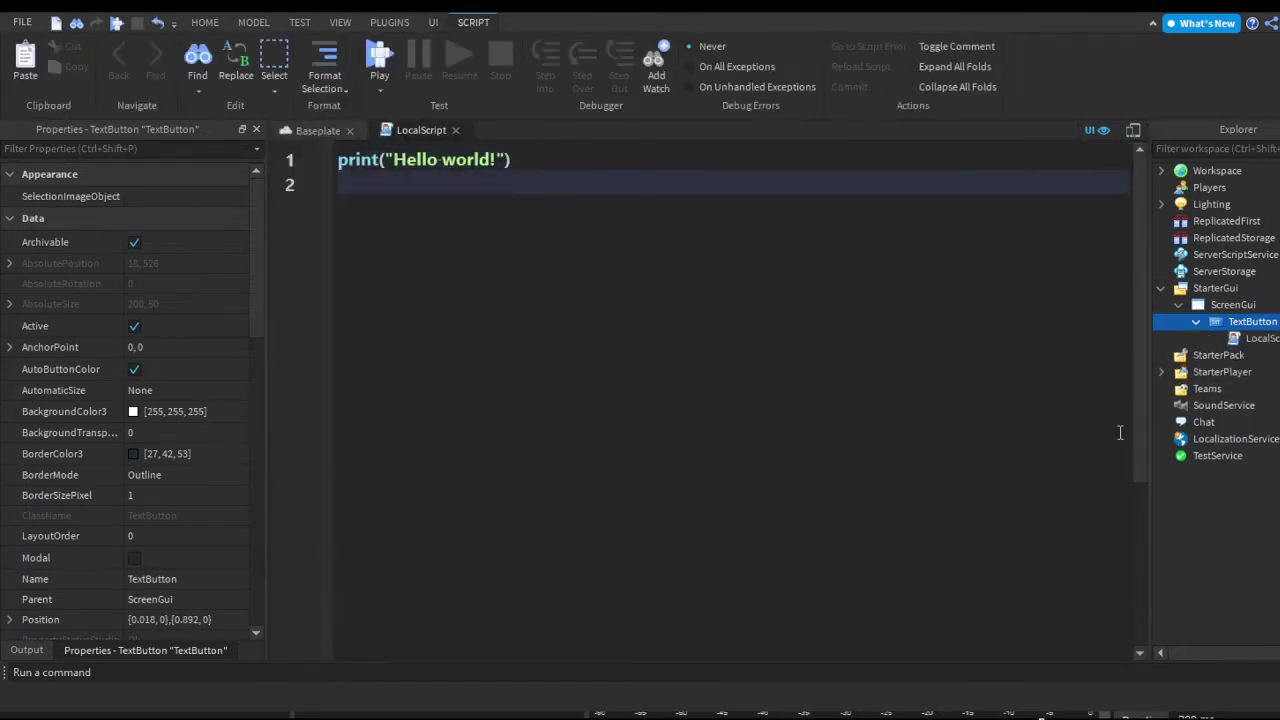
{"action": "key", "text": "ctrl+a"}
{"action": "key", "text": "BackSpace"}
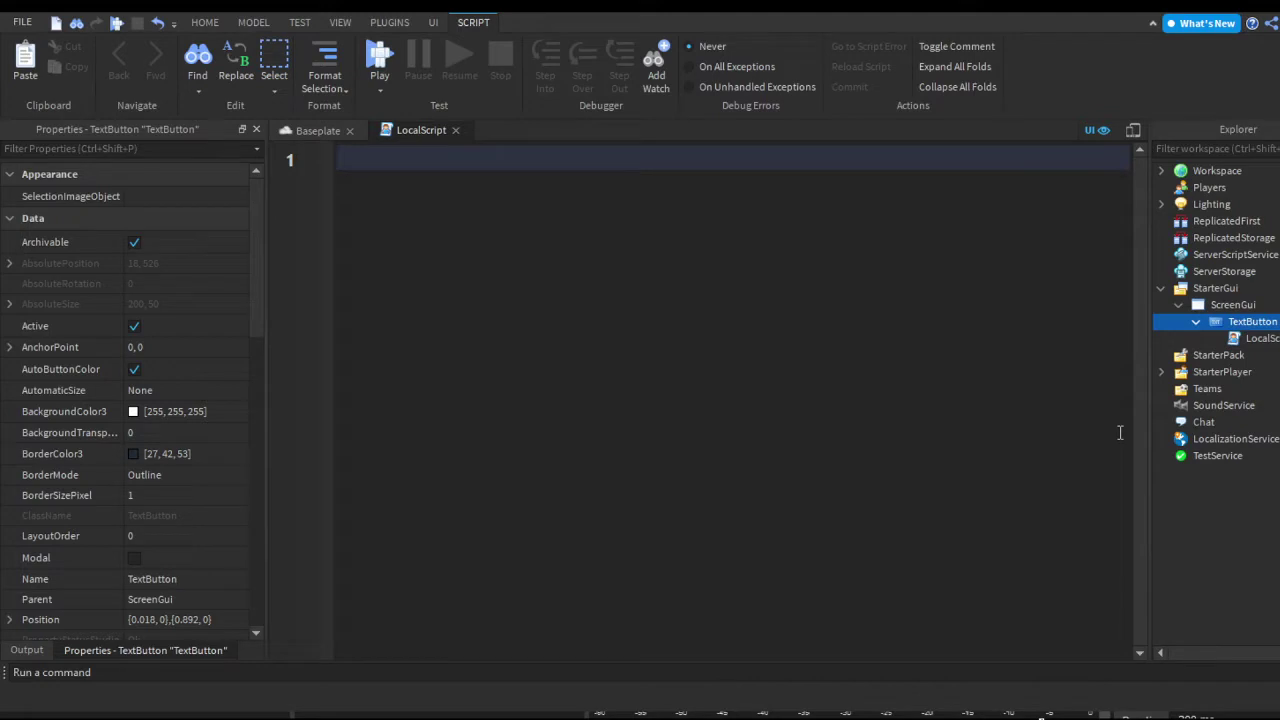
Declare a local variable player in the script as game.Players.LocalPlayer.
{"action": "type", "text": "local player = game."}
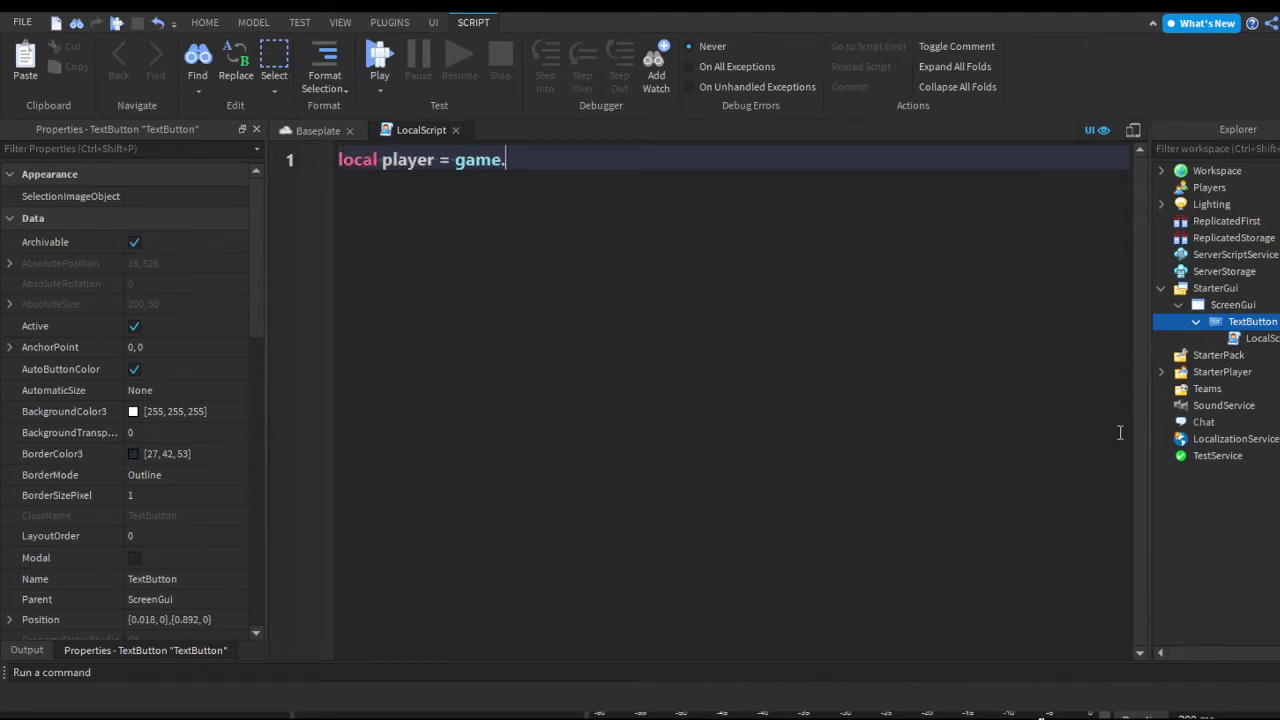
{"action": "type", "text": "Players.LocalPlayer"}
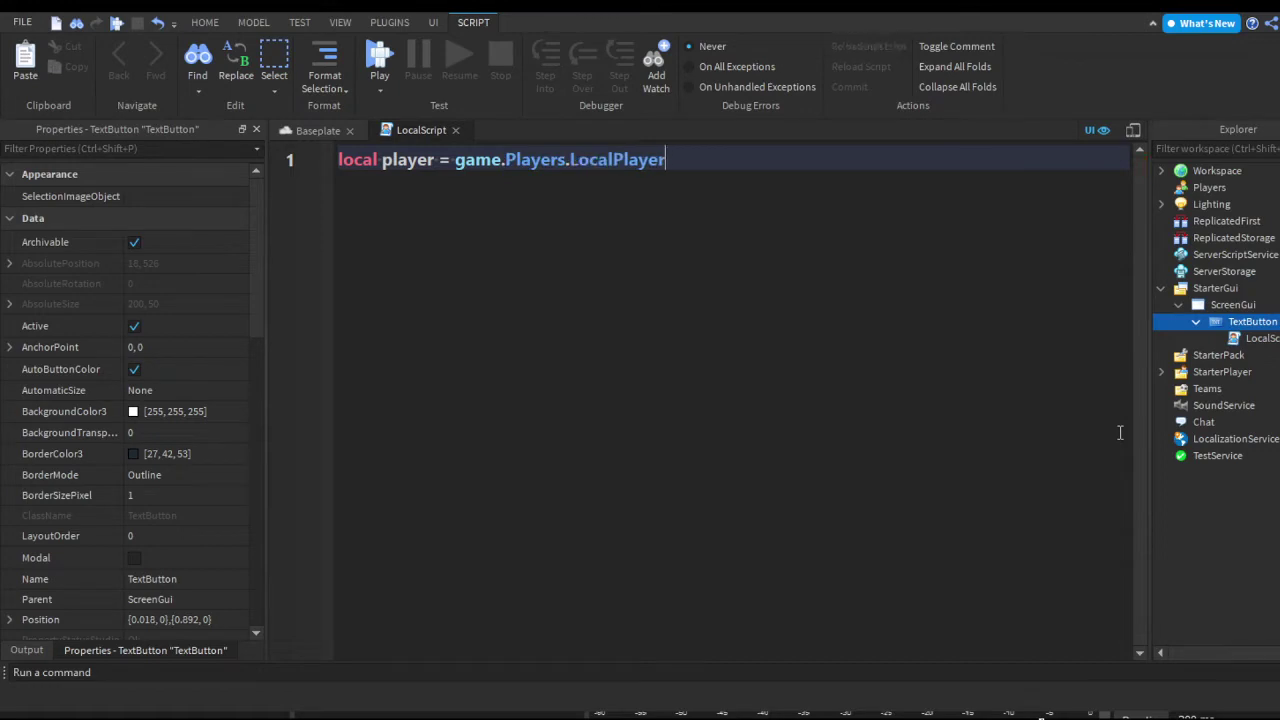
{"action": "double_click", "coordinate": [408, 160]}
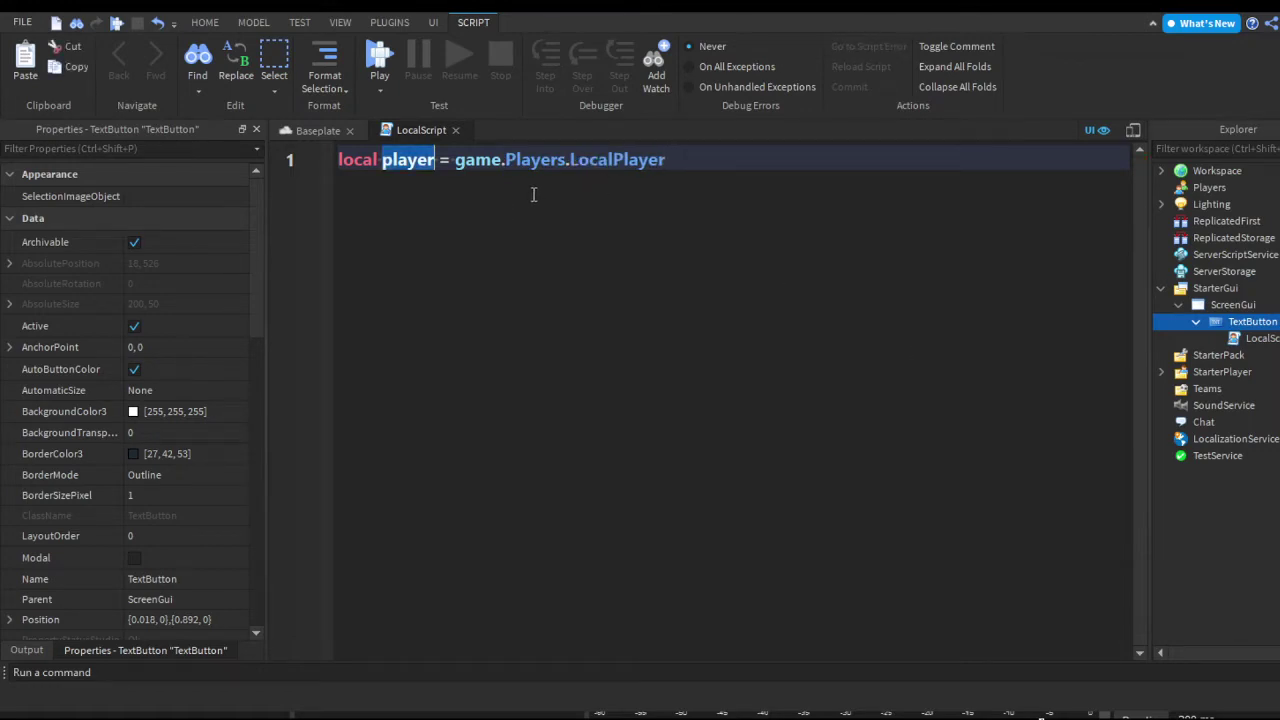
{"action": "left_click_drag", "start_coordinate": [845, 198], "coordinate": [452, 190]}
{"action": "left_click", "coordinate": [869, 199]}
Below a blank line, connect script.Parent.MouseButton1Click to an empty function closed with end).
{"action": "key", "text": "Return"}
{"action": "key", "text": "Return"}
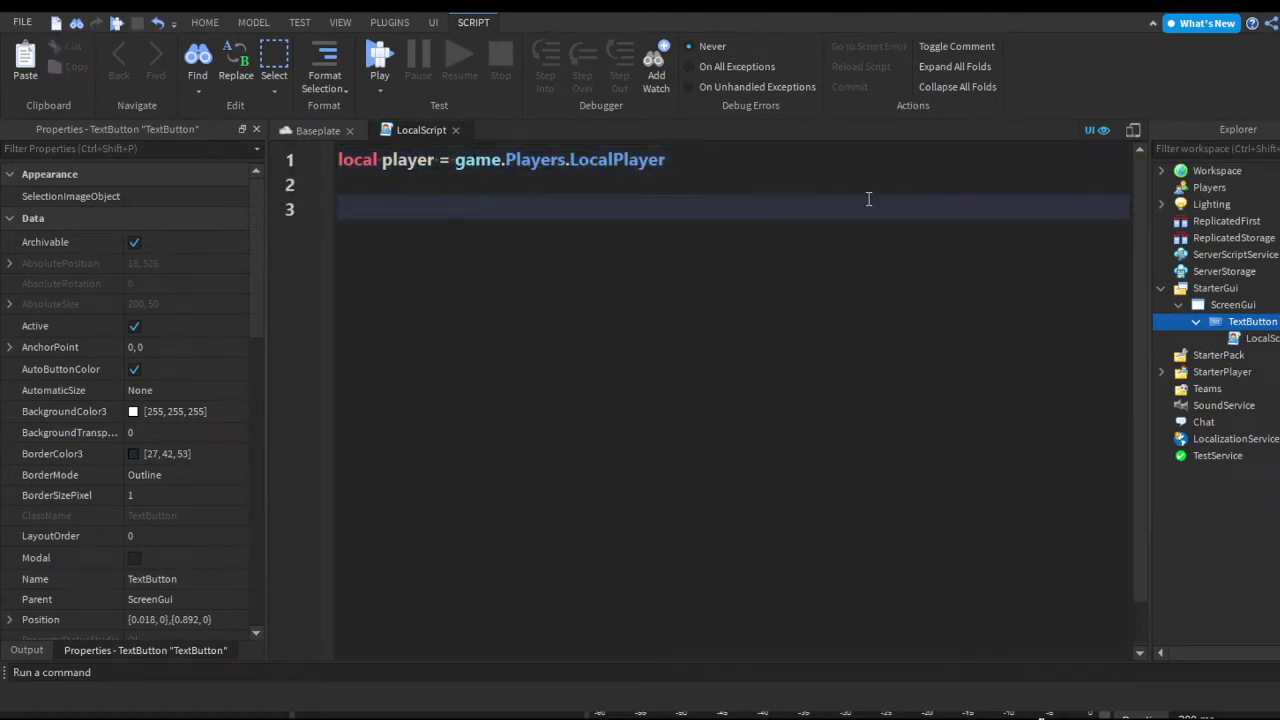
{"action": "type", "text": "script.Parent.mo"}
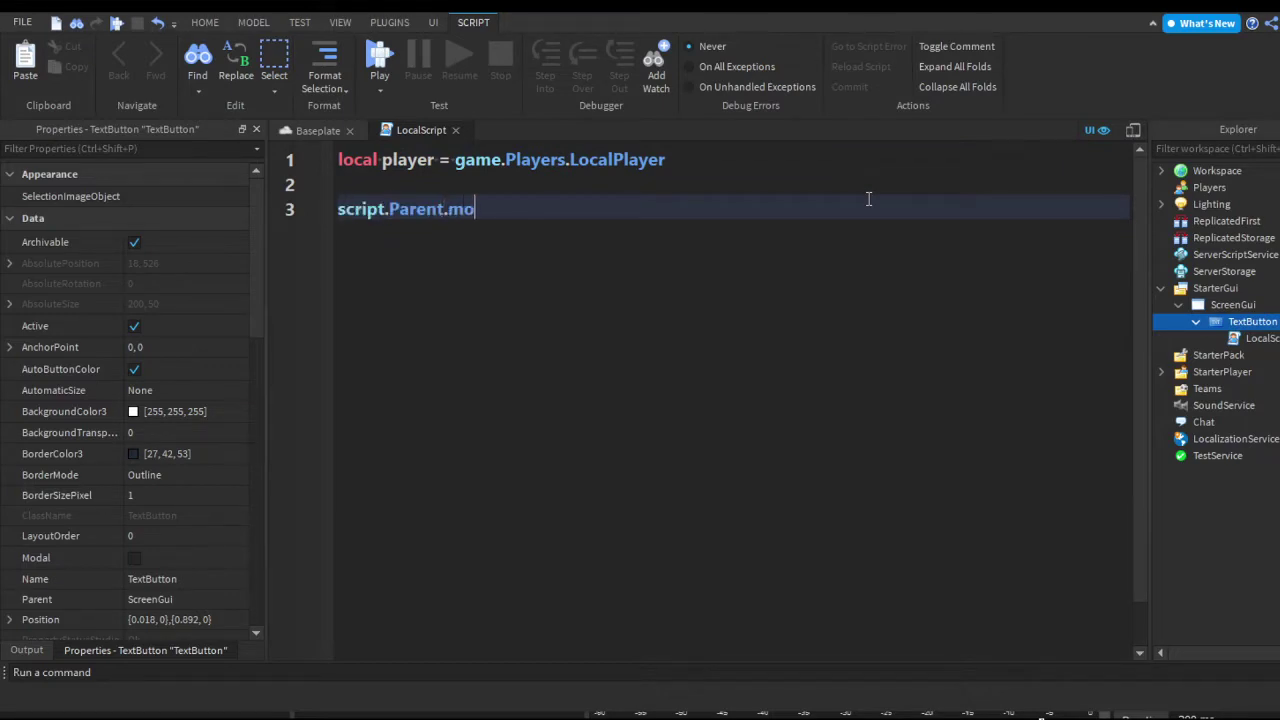
{"action": "type", "text": "useButton1Click:Connect(function()"}
{"action": "key", "text": "Up"}
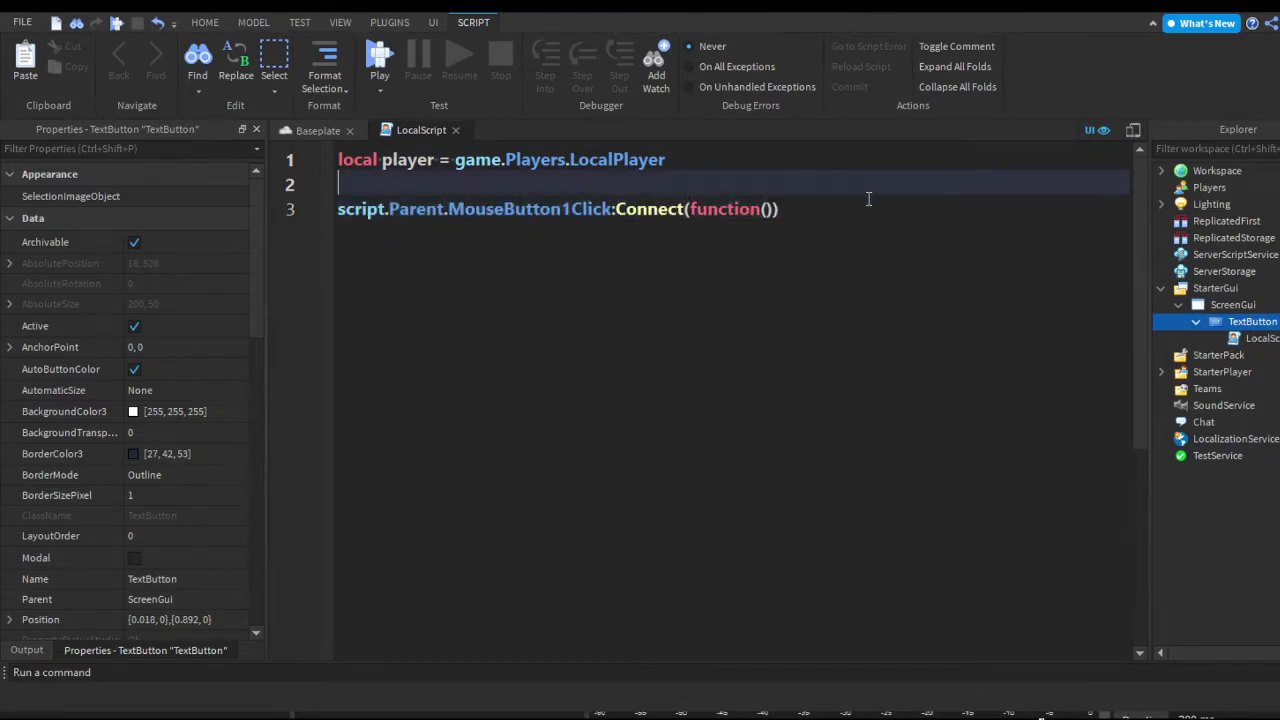
{"action": "left_click", "coordinate": [966, 263]}
{"action": "key", "text": "Left"}
{"action": "key", "text": "Return"}
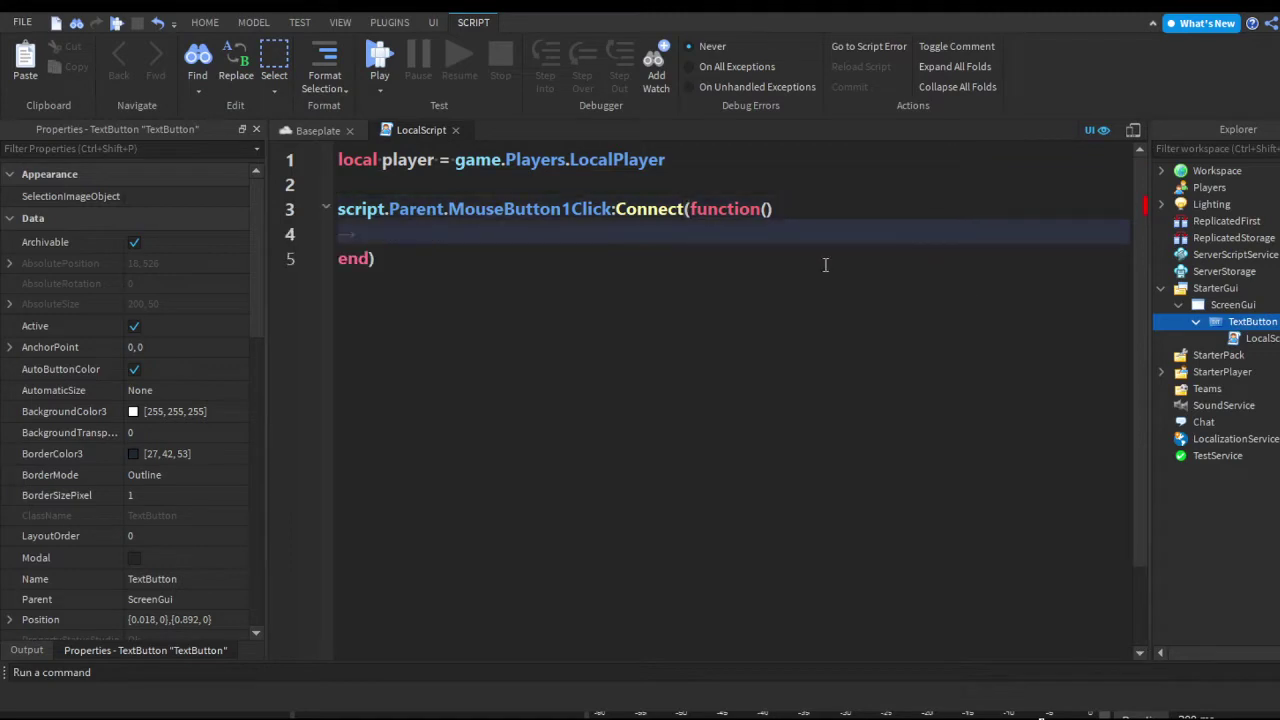
{"action": "double_click", "coordinate": [530, 208]}
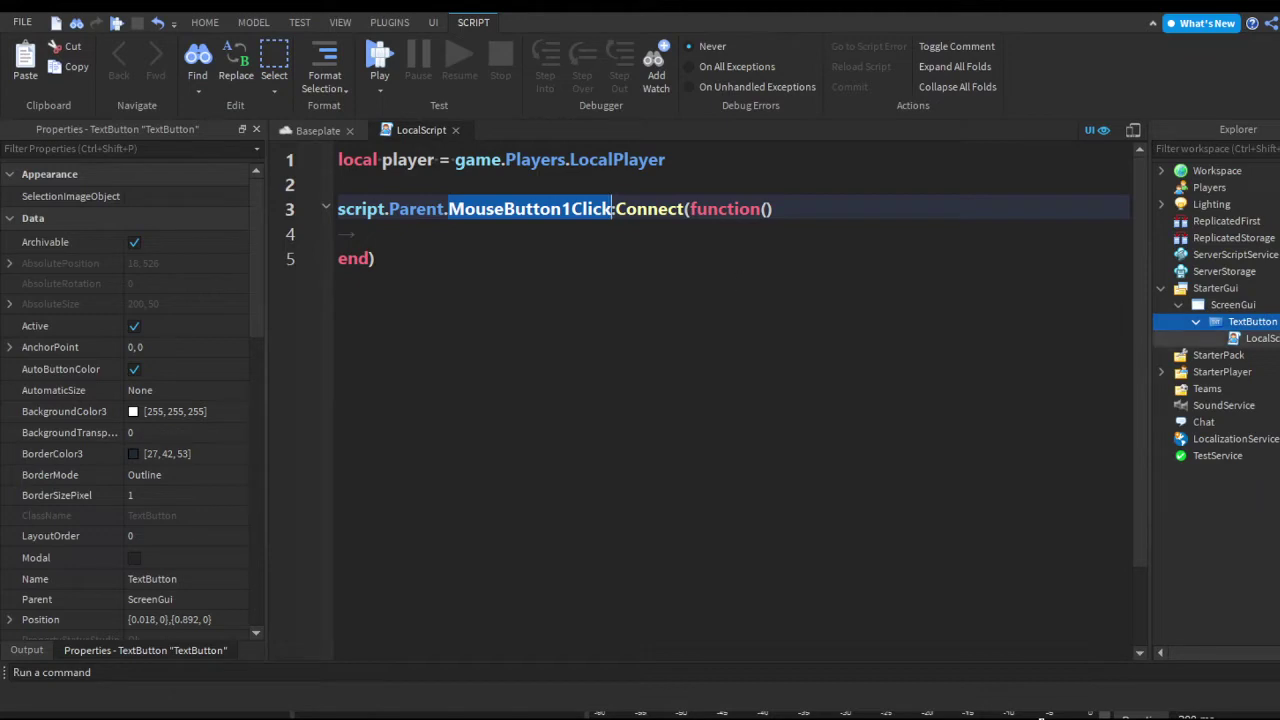
{"action": "left_click_drag", "start_coordinate": [641, 288], "coordinate": [432, 296]}
{"action": "double_click", "coordinate": [614, 260]}
{"action": "left_click", "coordinate": [516, 296]}
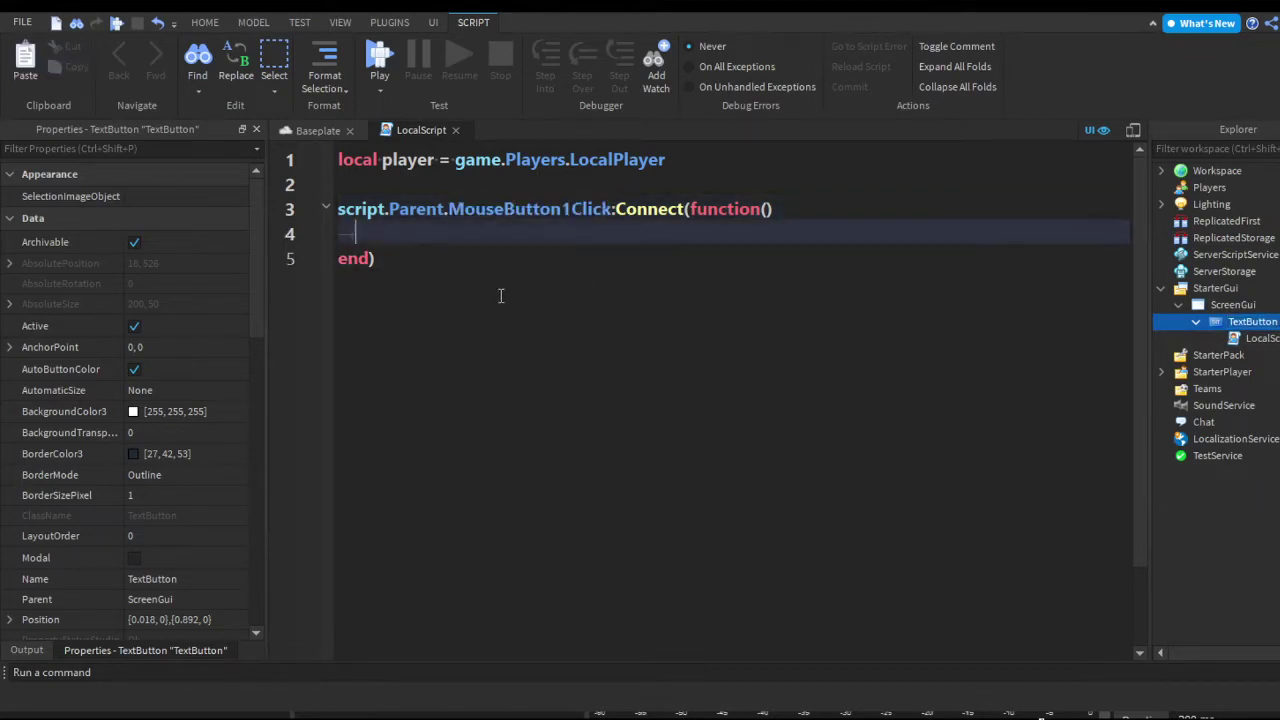
{"action": "double_click", "coordinate": [624, 262]}
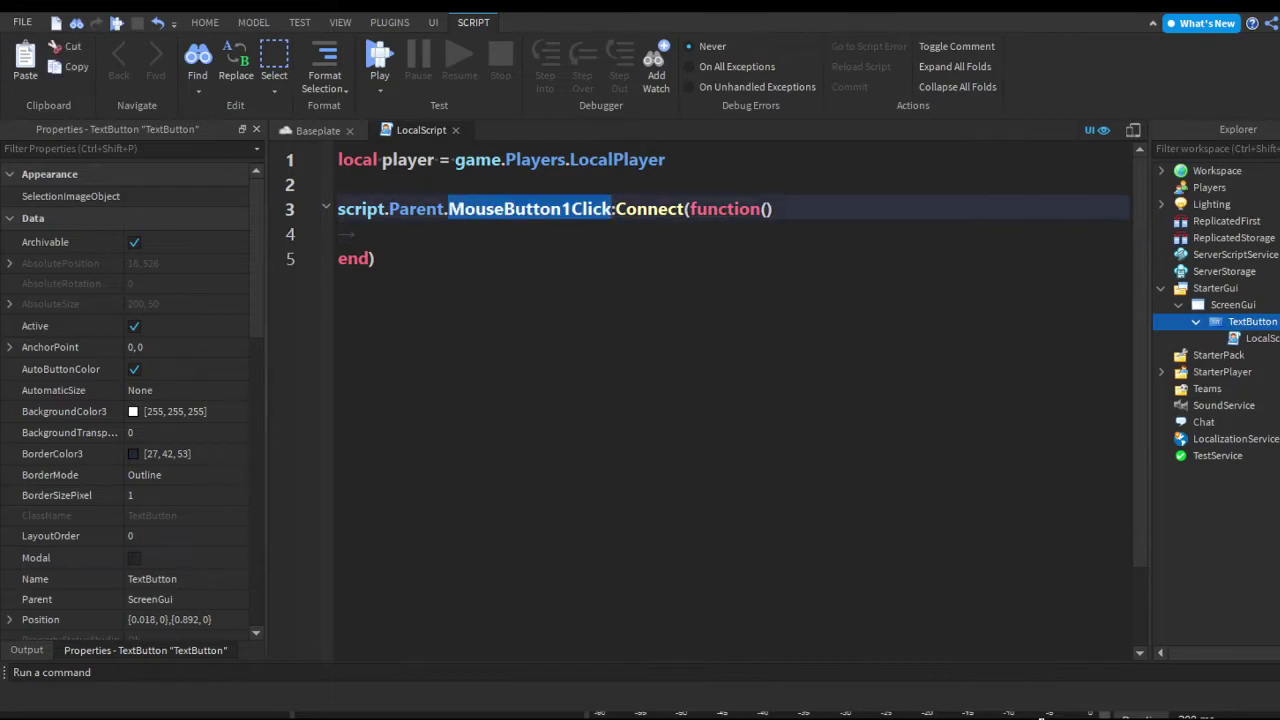
{"action": "left_click", "coordinate": [667, 305]}
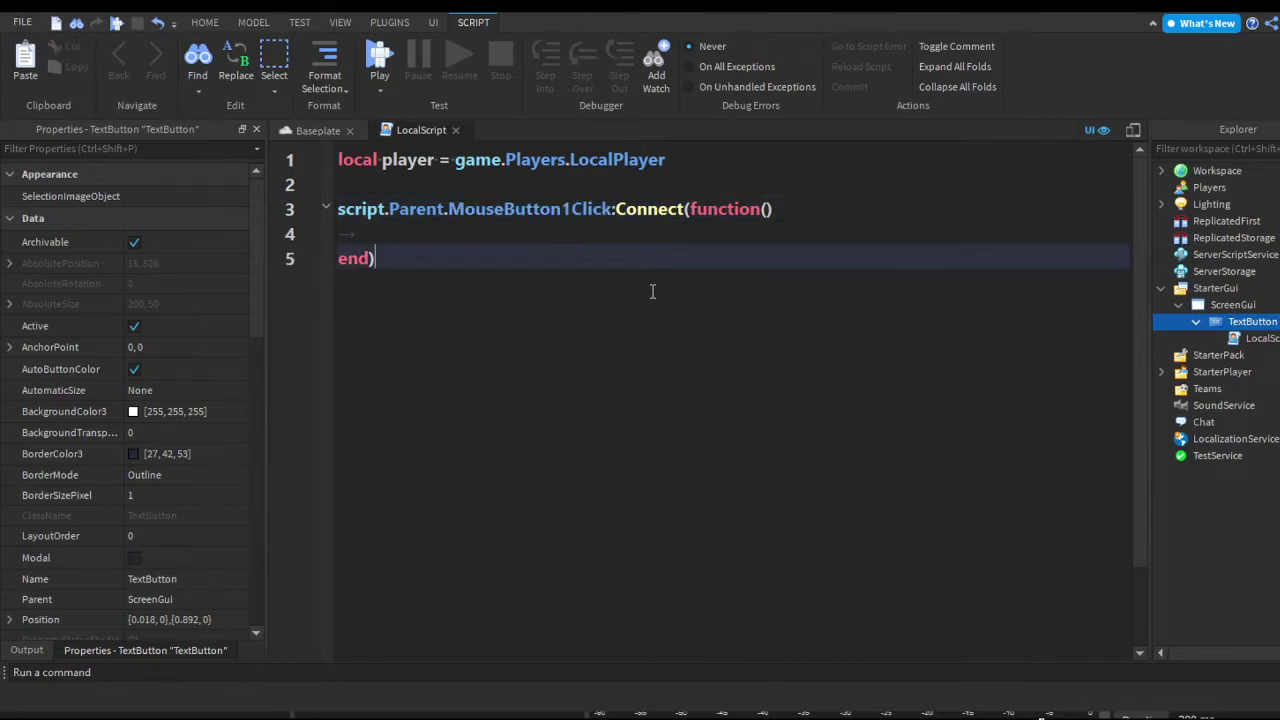
{"action": "key", "text": "Up"}
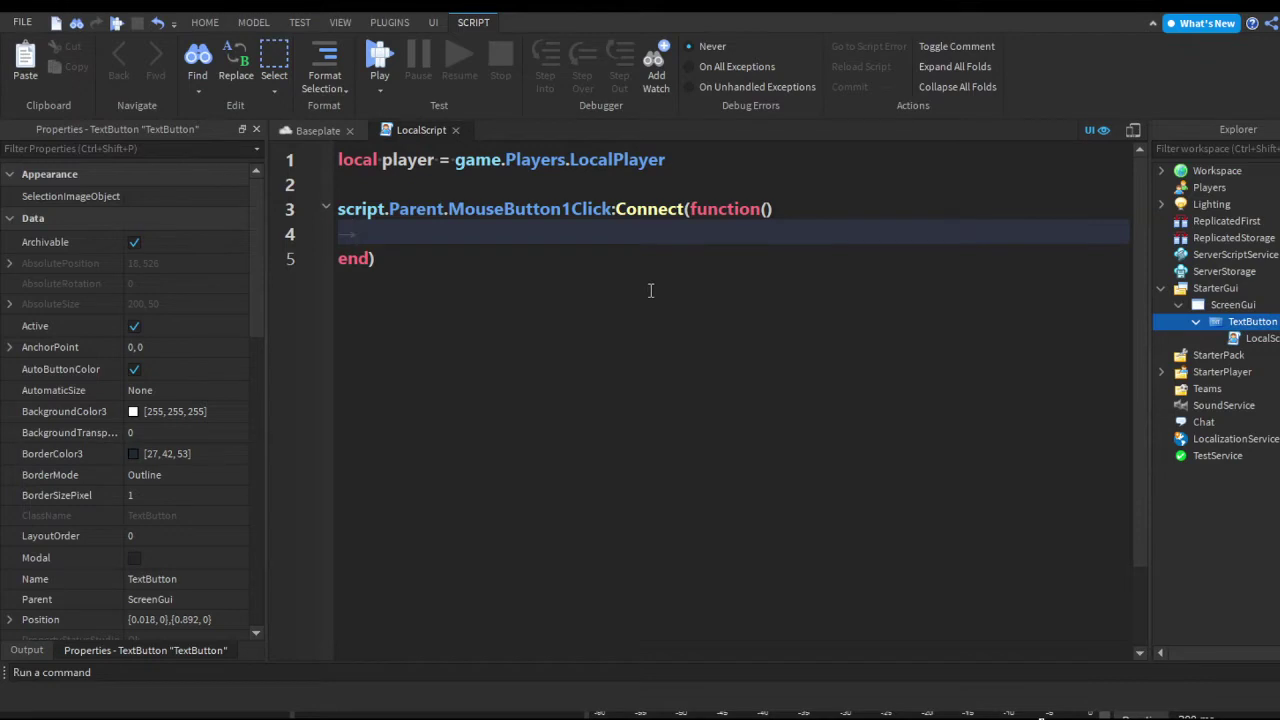
Inside the button's click function, write player.Character.Humanoid.WalkSpeed += 16.
{"action": "left_click", "coordinate": [360, 130]}
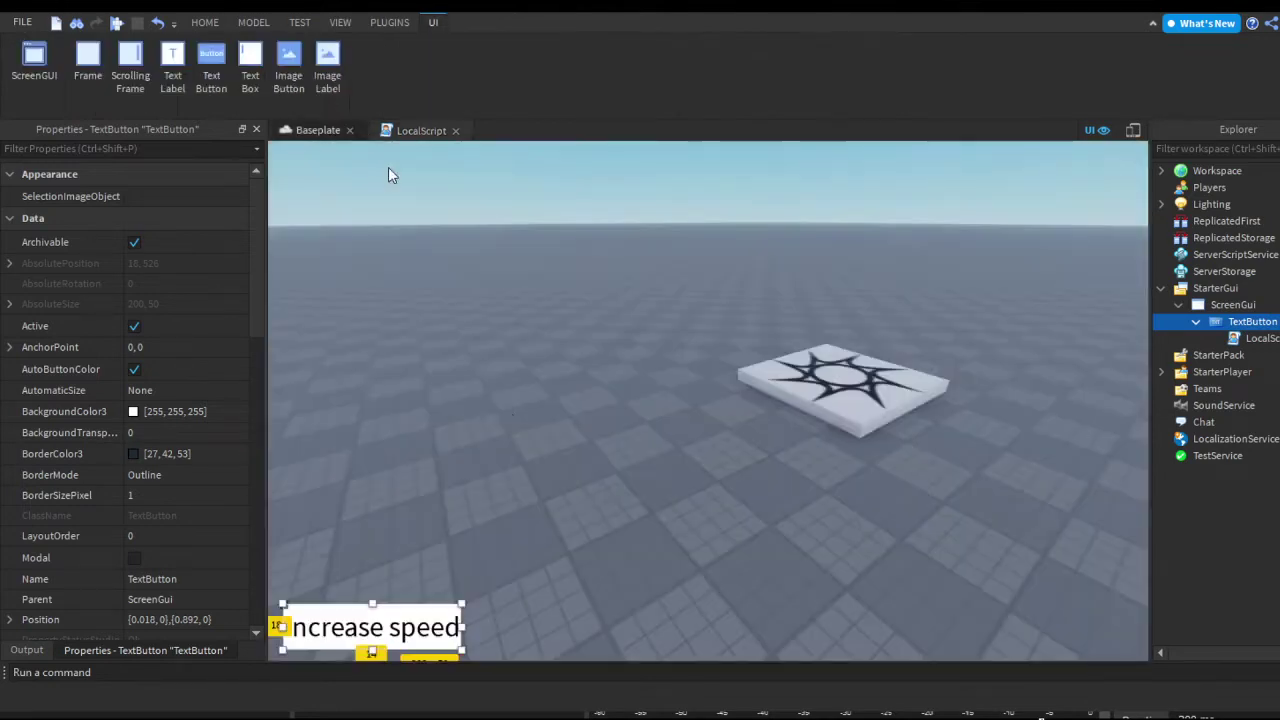
{"action": "left_click", "coordinate": [424, 131]}
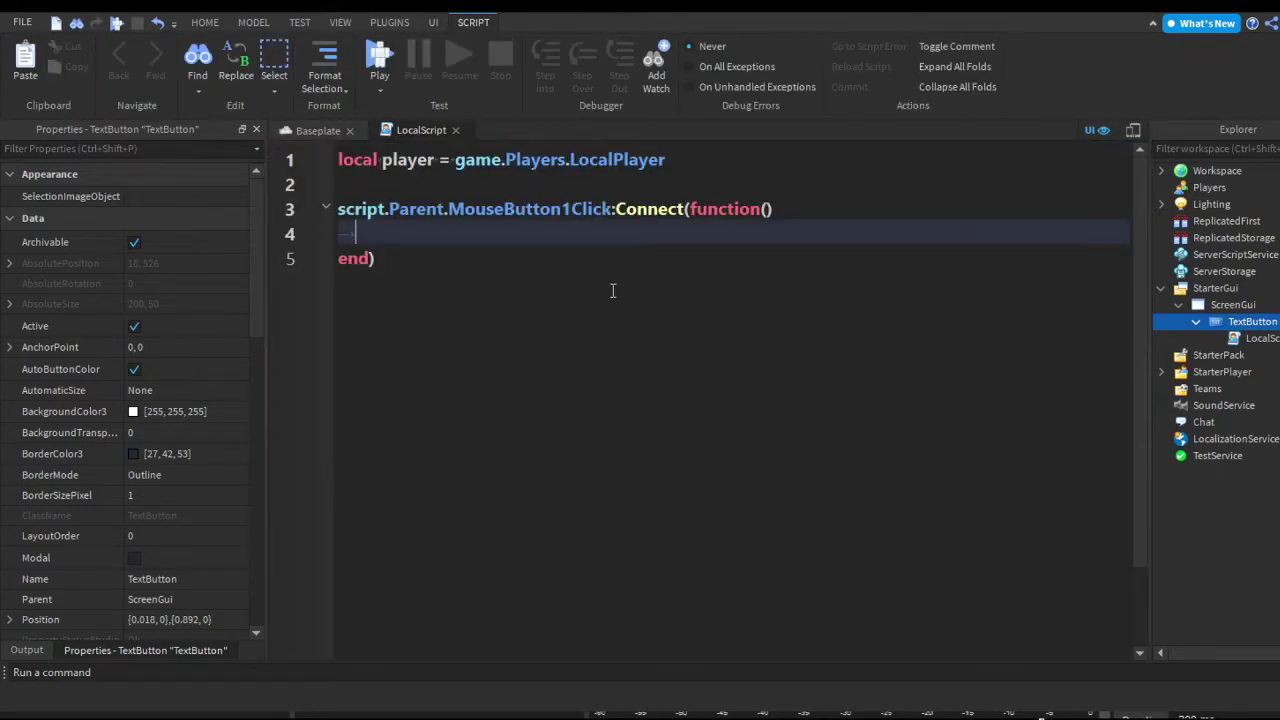
{"action": "type", "text": "player.character.Humanoid.WalkSpeed += 16"}
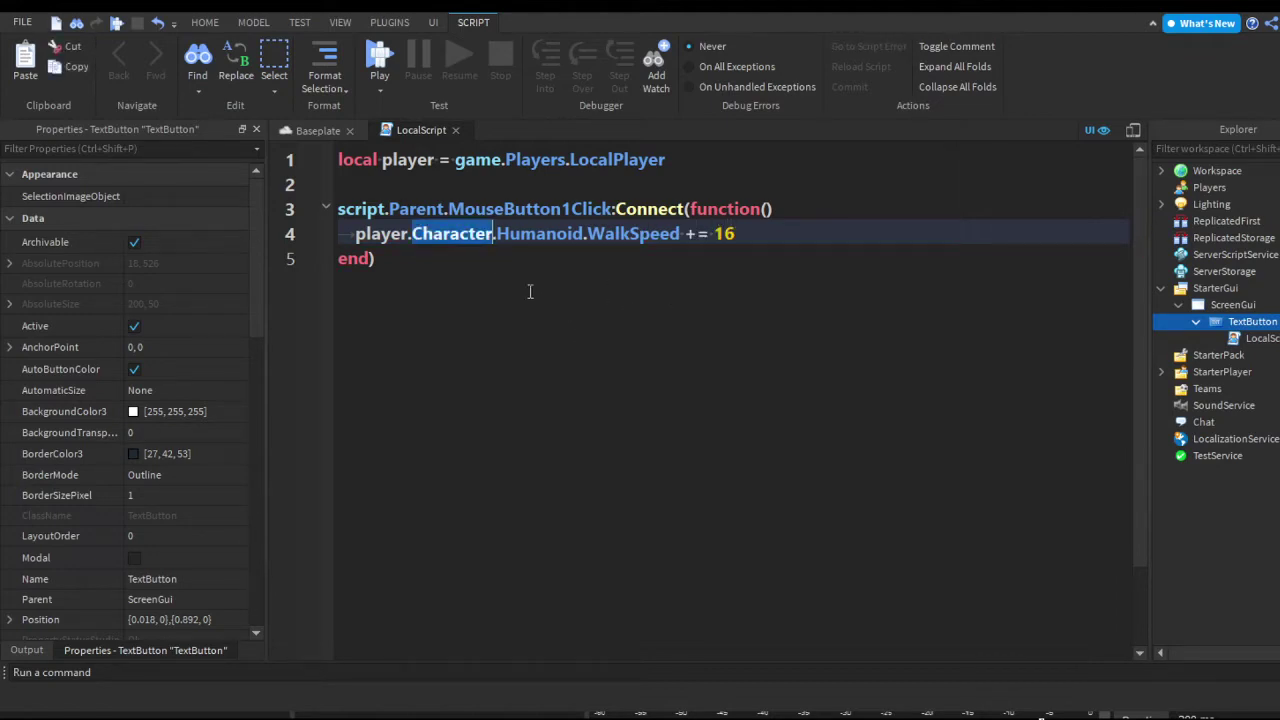
{"action": "key", "text": "shift+Right"}
{"action": "key", "text": "Right"}
{"action": "key", "text": "ctrl+shift+Right"}
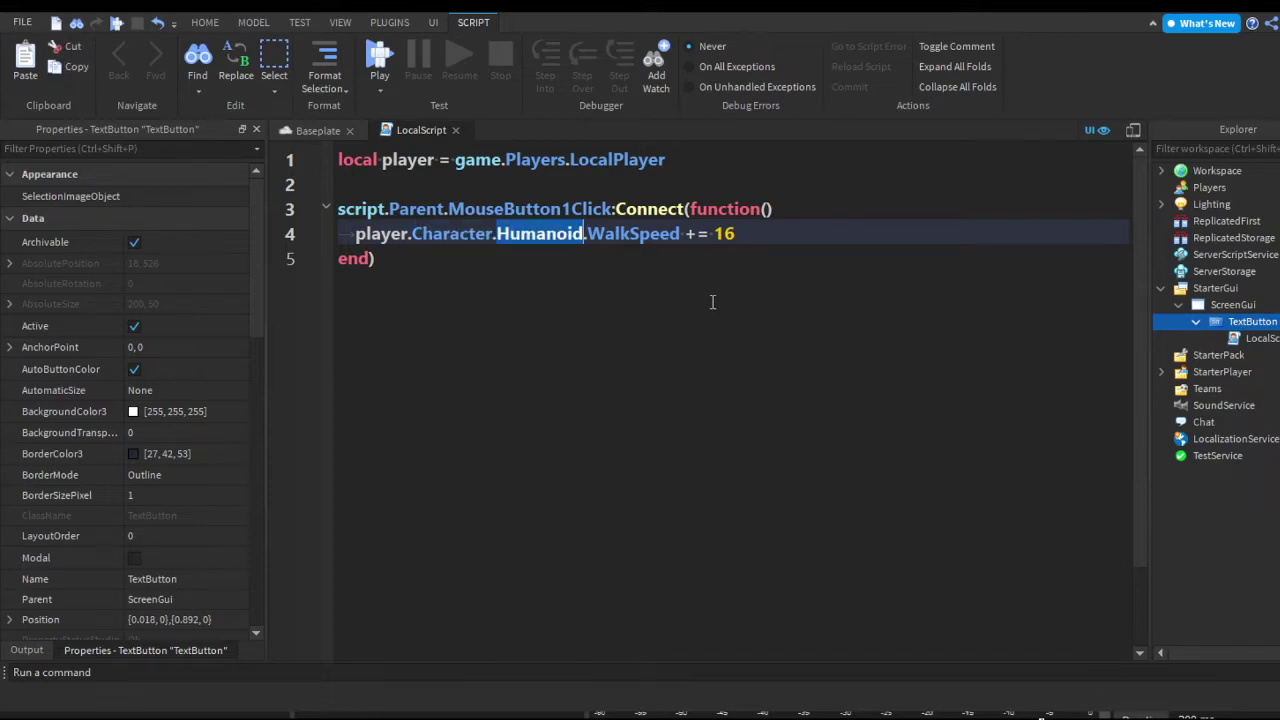
{"action": "key", "text": "Right"}
{"action": "key", "text": "Right"}
{"action": "key", "text": "ctrl+shift+Right"}
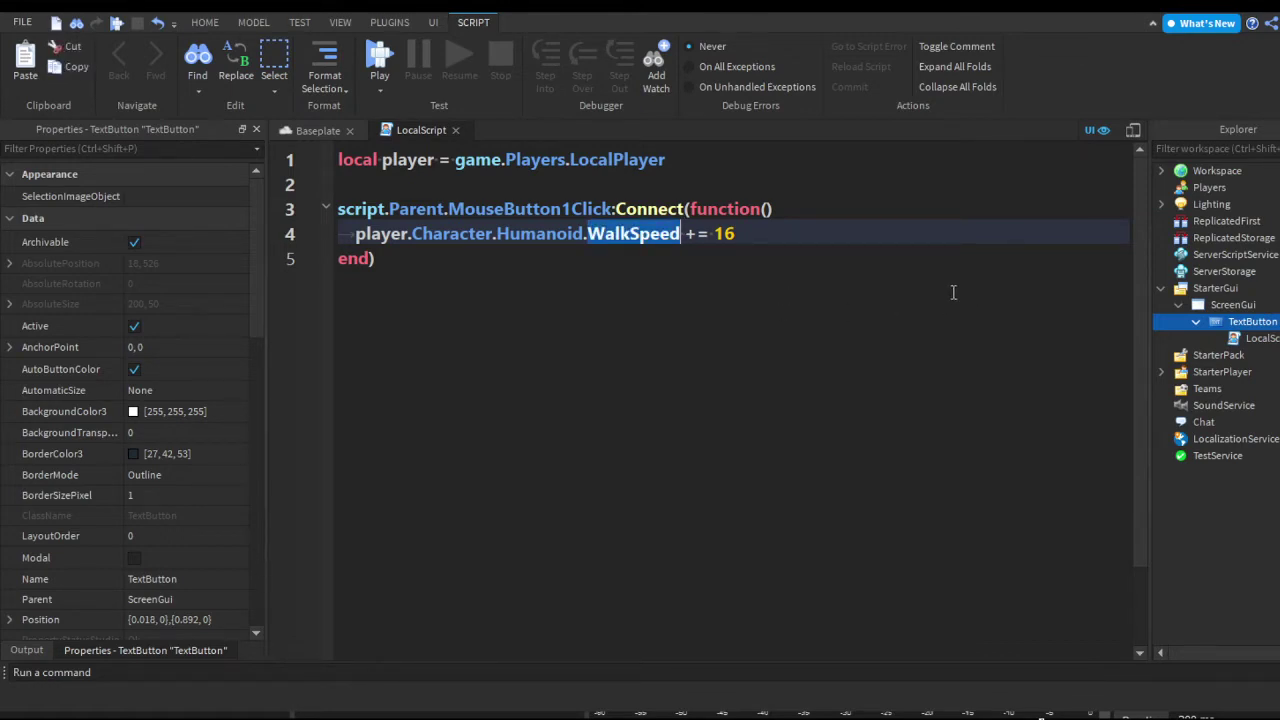
{"action": "key", "text": "Right"}
{"action": "key", "text": "Right"}
{"action": "key", "text": "shift+End"}
{"action": "double_click", "coordinate": [736, 224]}
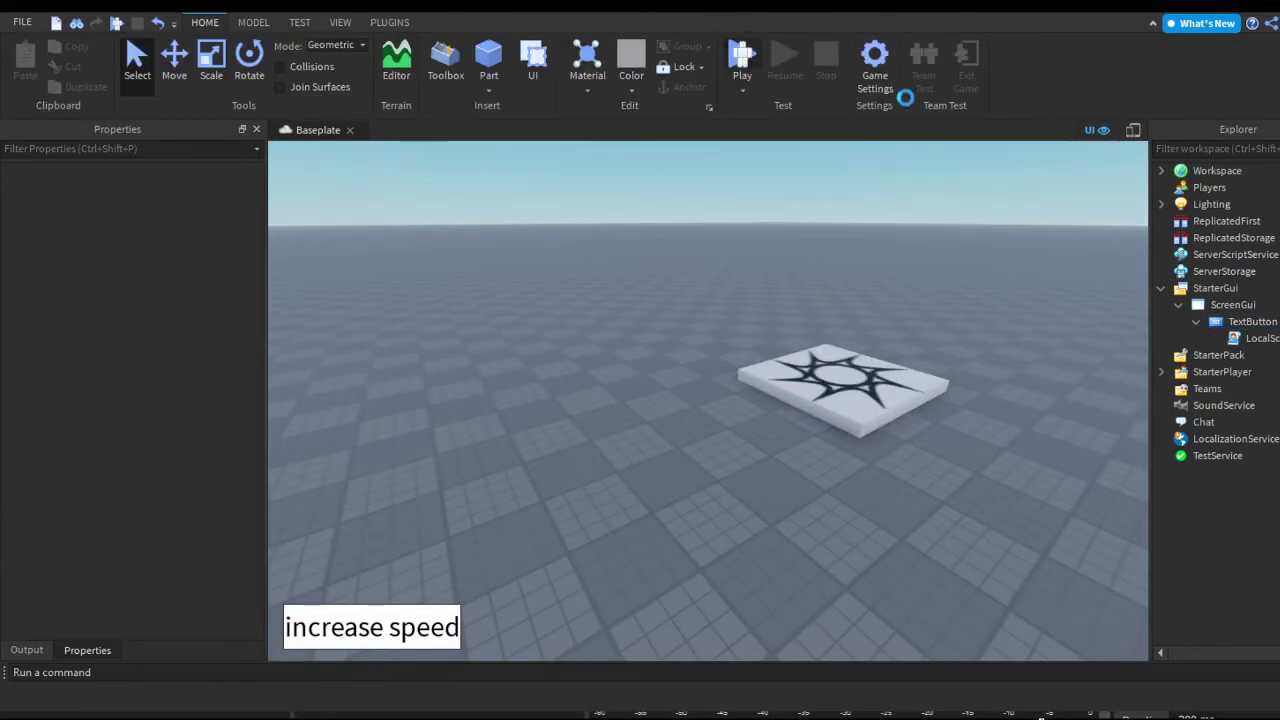
Playtest the game, using the increase speed button several times and running the character around between uses.
{"action": "key", "text": "F5"}
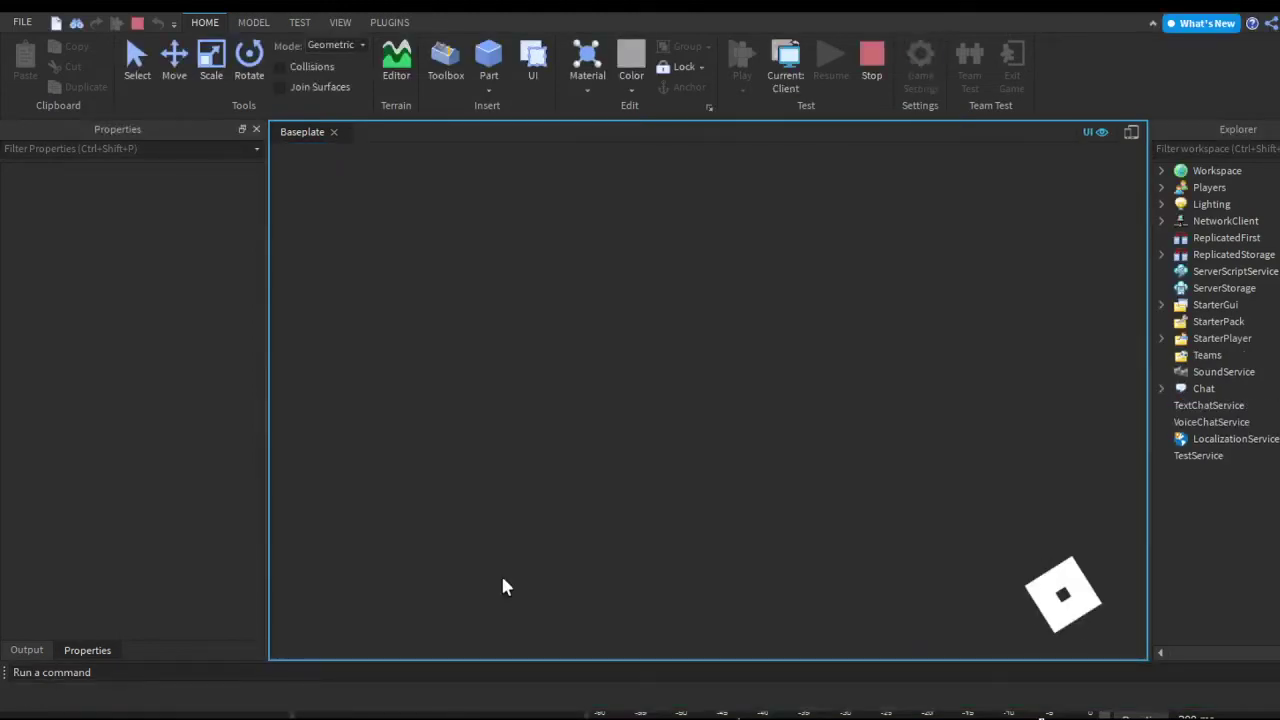
{"action": "key", "text": "a"}
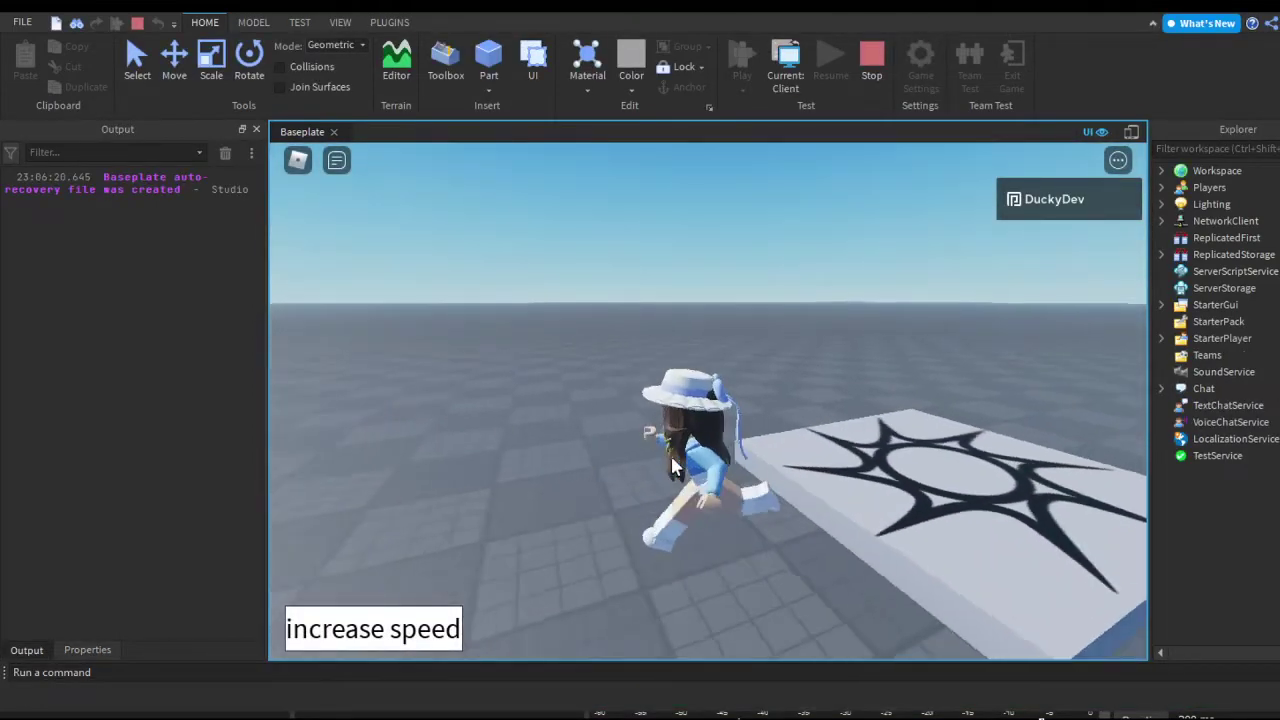
{"action": "right_click_drag", "start_coordinate": [672, 458], "coordinate": [740, 458]}
{"action": "left_click", "coordinate": [451, 627]}
{"action": "key", "text": "a"}
{"action": "right_click_drag", "start_coordinate": [534, 526], "coordinate": [623, 480]}
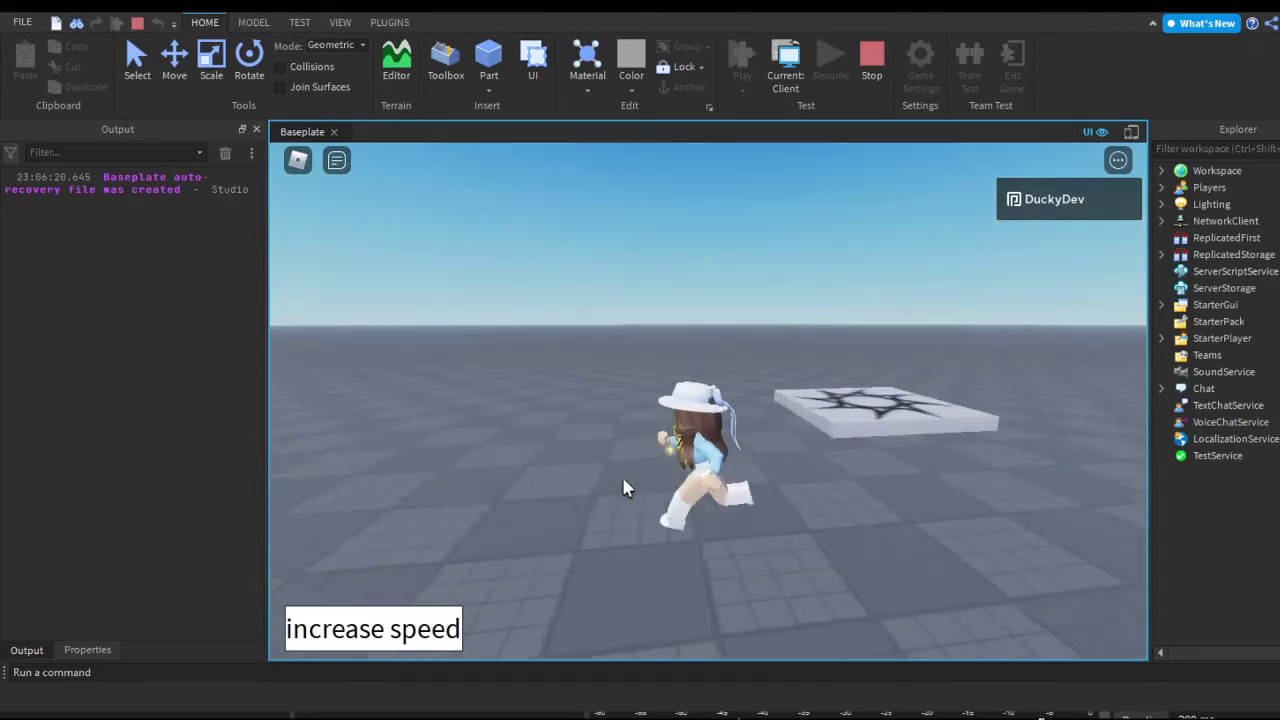
{"action": "left_click", "coordinate": [440, 642]}
{"action": "key", "text": "s"}
{"action": "key", "text": "d"}
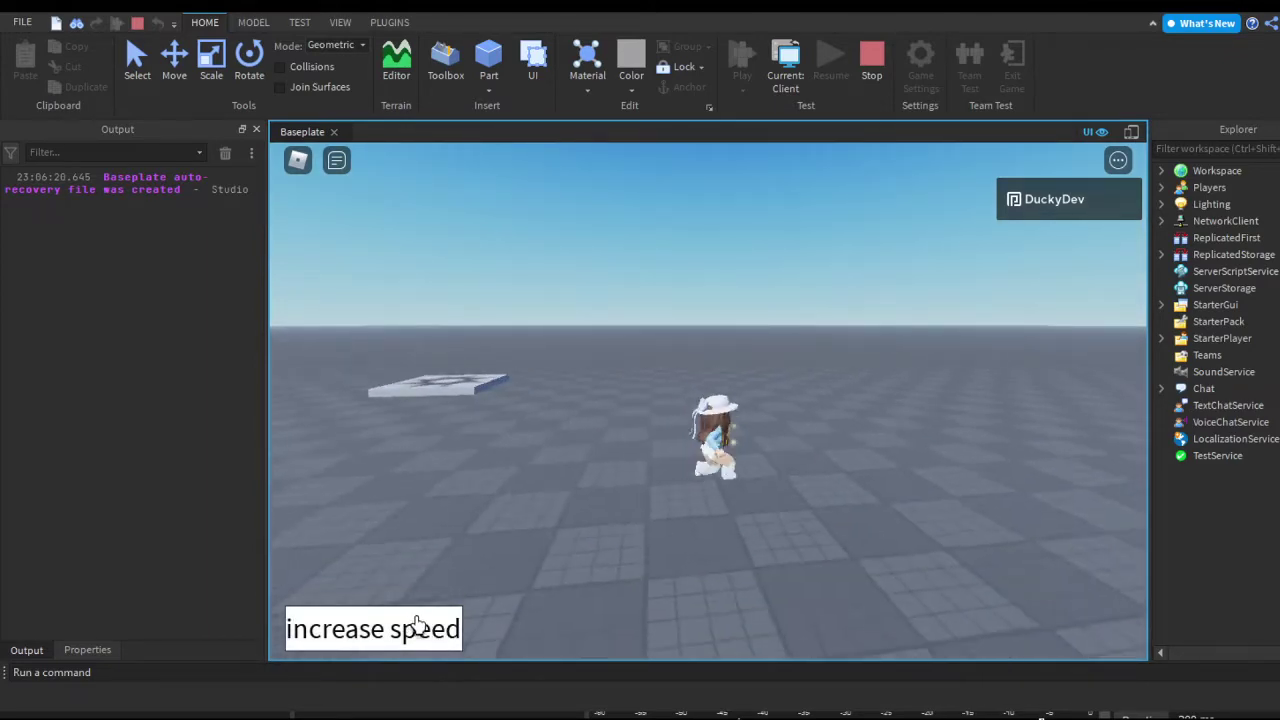
{"action": "right_click_drag", "start_coordinate": [727, 442], "coordinate": [736, 446]}
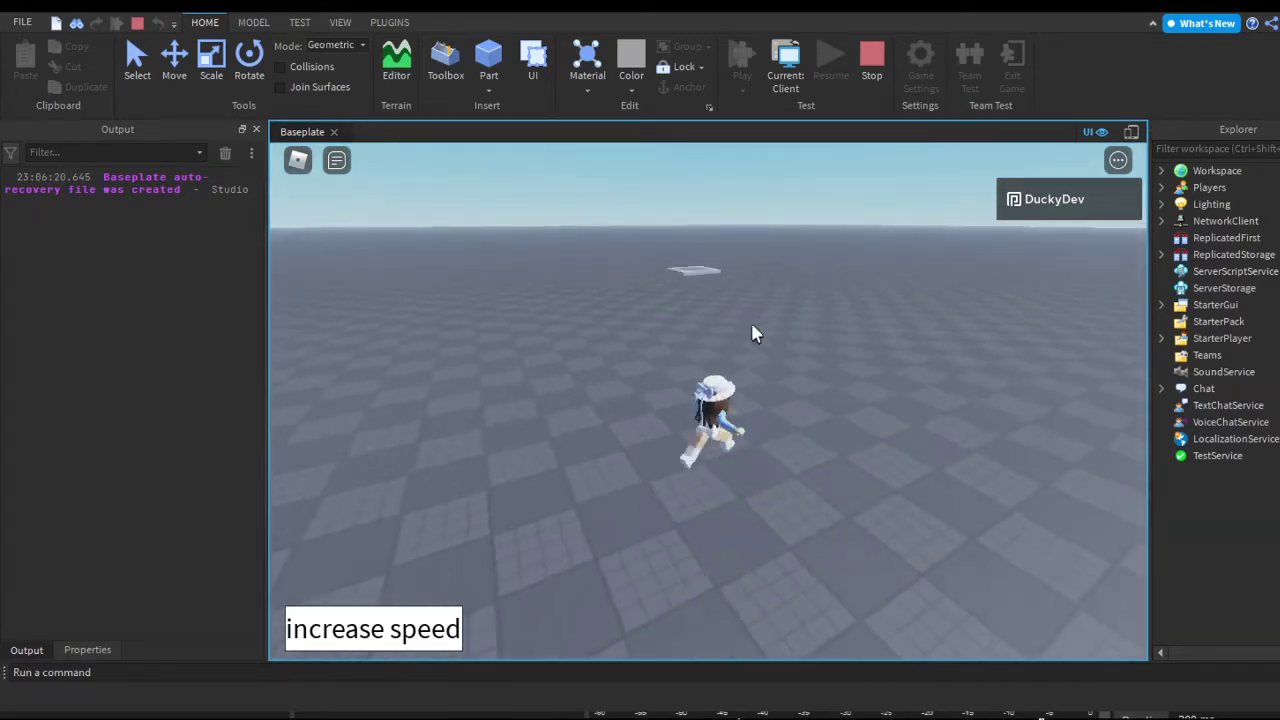
{"action": "key", "text": "a"}
{"action": "scroll", "coordinate": [915, 235], "scroll_direction": "up", "scroll_amount": 1}
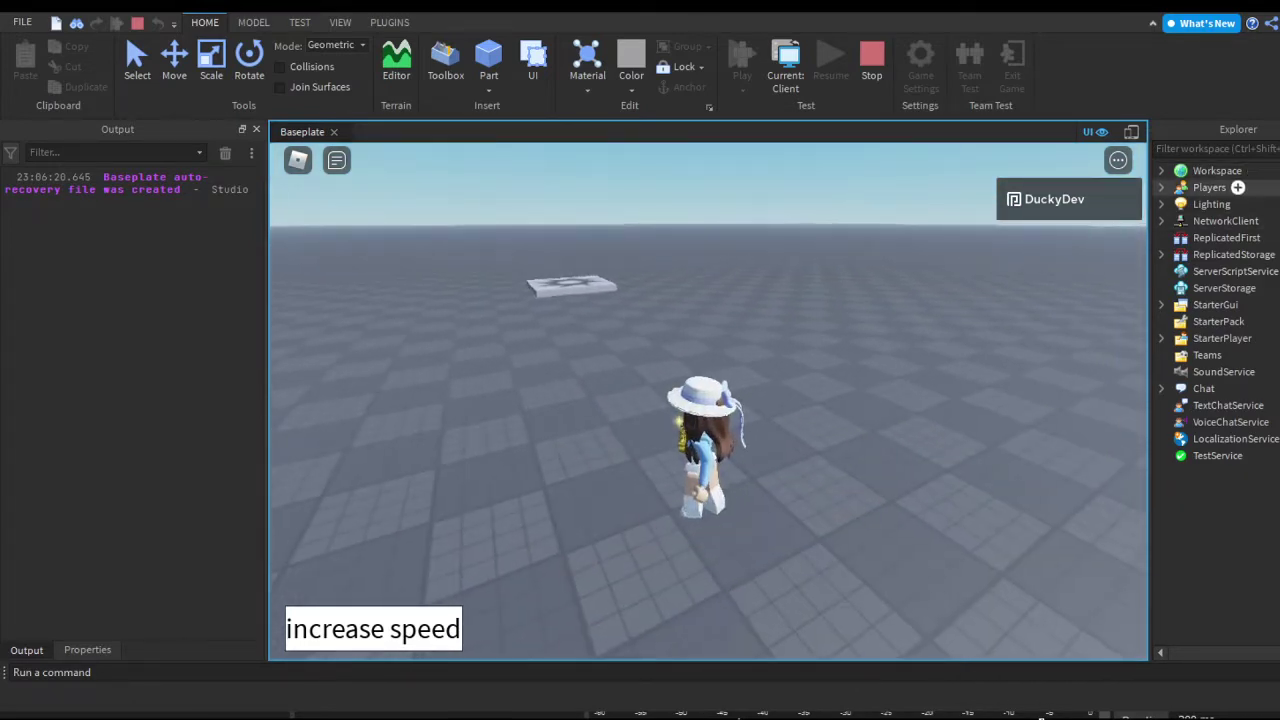
Select the player character's Humanoid in the running game's Workspace and examine its WalkSpeed property.
{"action": "left_click", "coordinate": [1161, 171]}
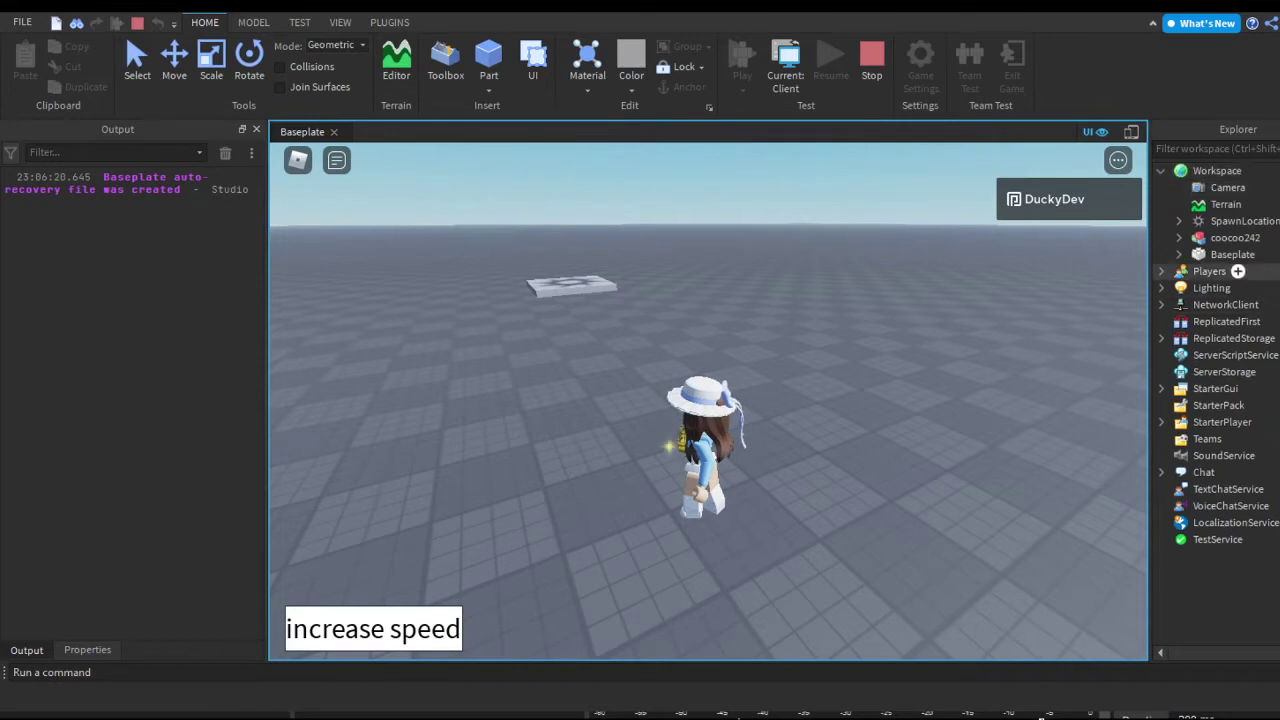
{"action": "left_click", "coordinate": [1178, 238]}
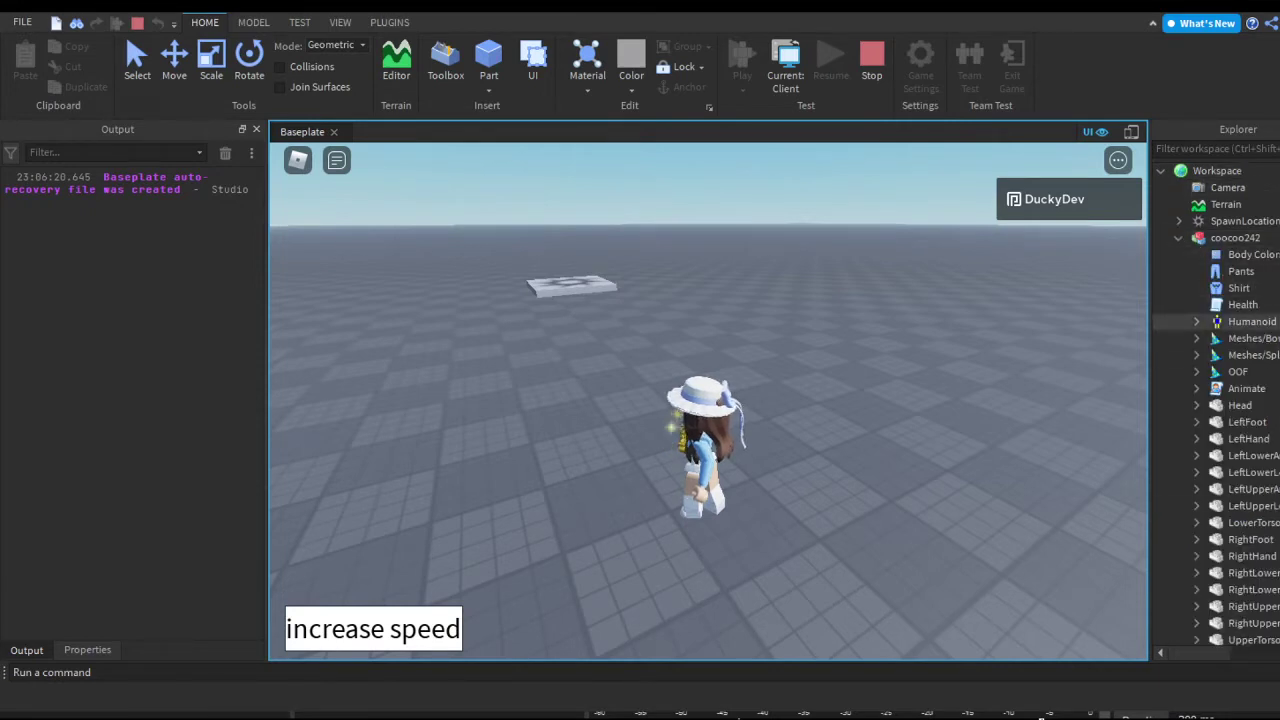
{"action": "left_click", "coordinate": [1250, 322]}
{"action": "left_click", "coordinate": [140, 650]}
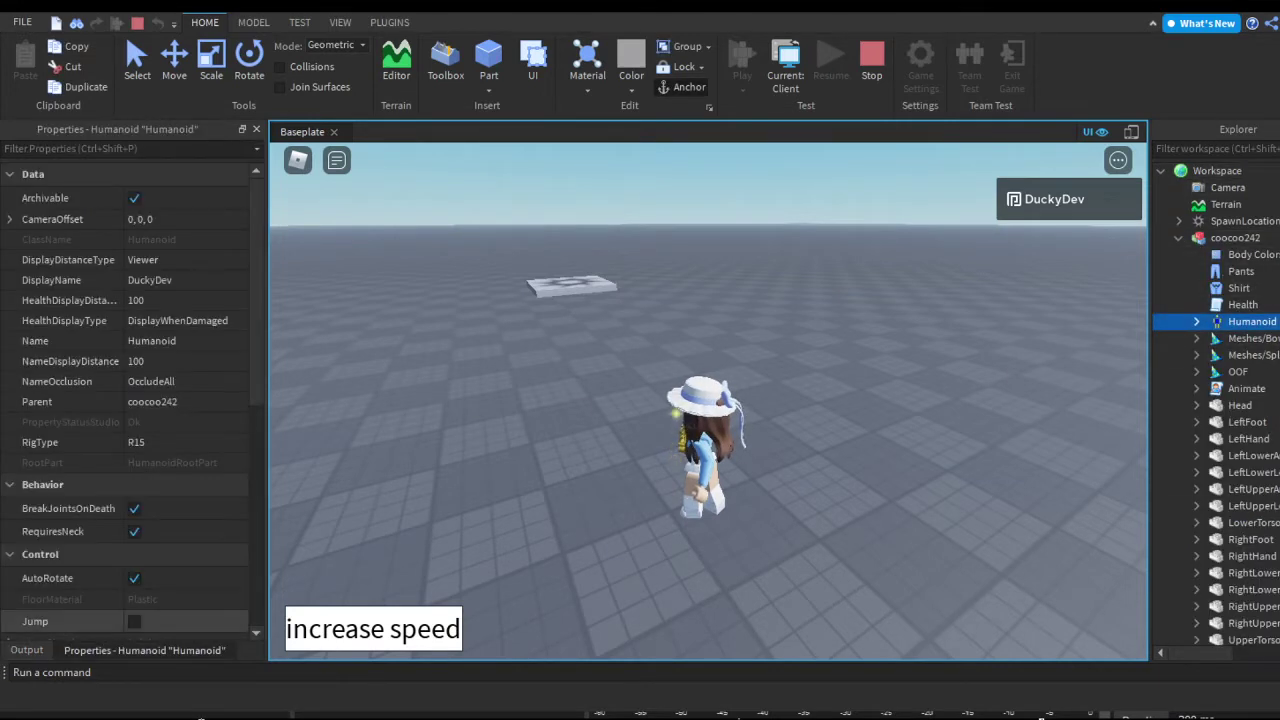
{"action": "scroll", "coordinate": [177, 381], "scroll_direction": "down", "scroll_amount": 8}
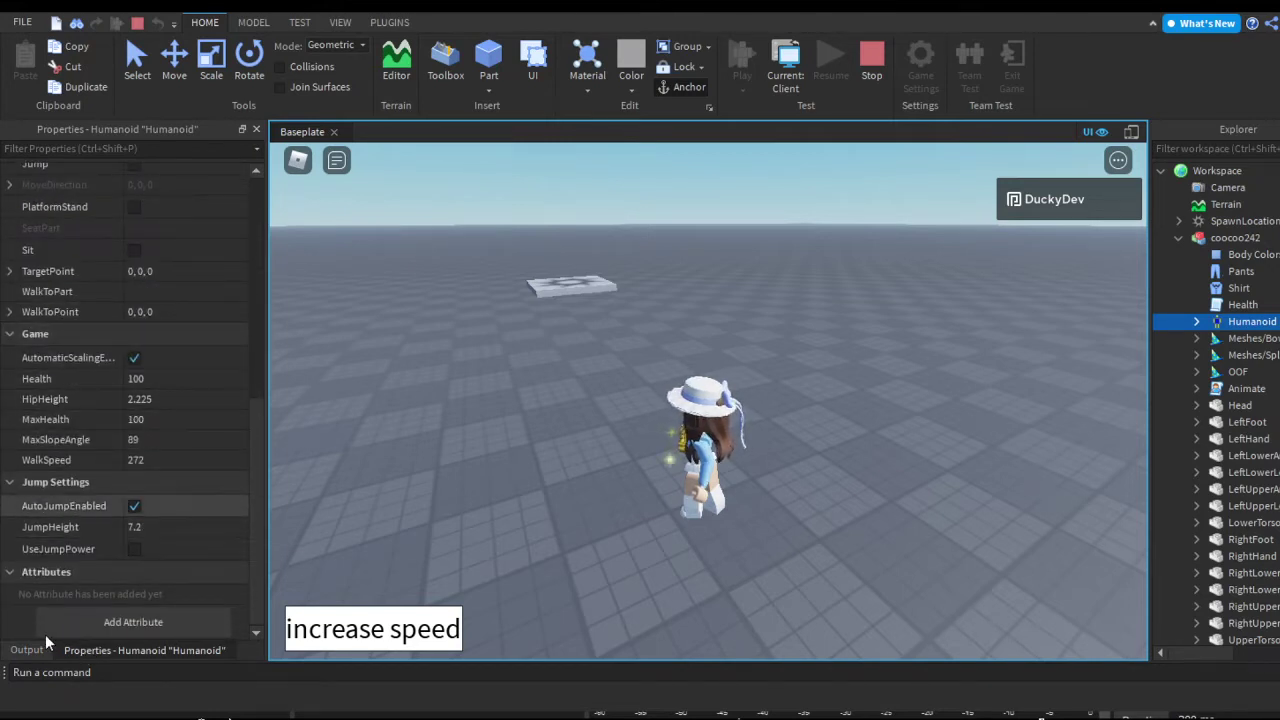
{"action": "left_click", "coordinate": [134, 548]}
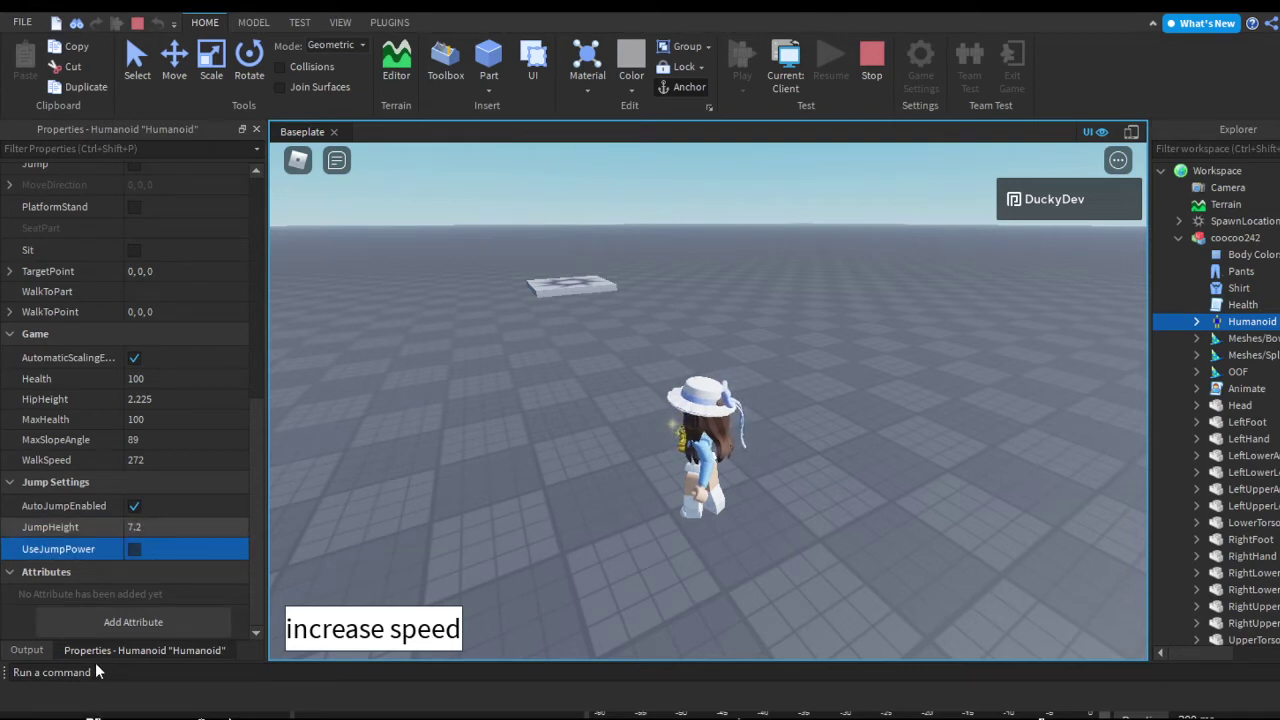
{"action": "left_click", "coordinate": [170, 459]}
{"action": "left_click", "coordinate": [443, 457]}
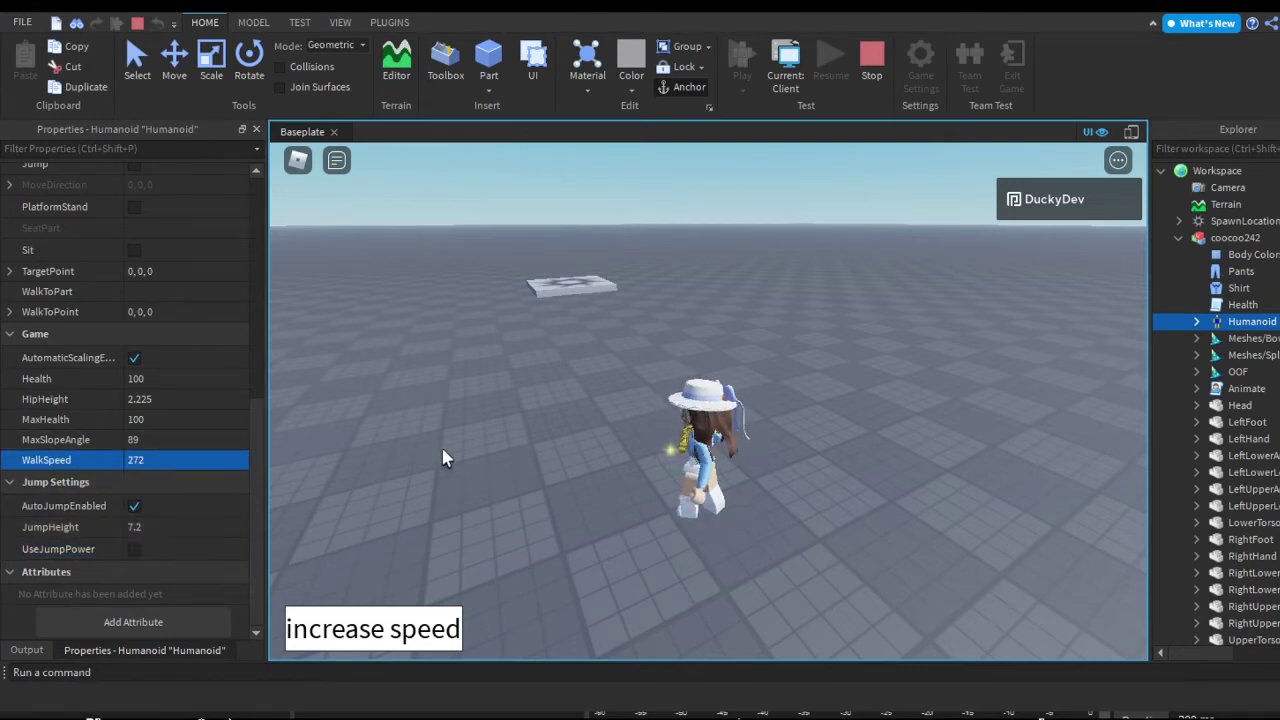
Use the increase speed button repeatedly while watching the Humanoid's WalkSpeed, and run the character.
{"action": "left_click", "coordinate": [377, 628]}
{"action": "left_click", "coordinate": [379, 628]}
{"action": "left_click", "coordinate": [378, 627]}
{"action": "left_click", "coordinate": [377, 626]}
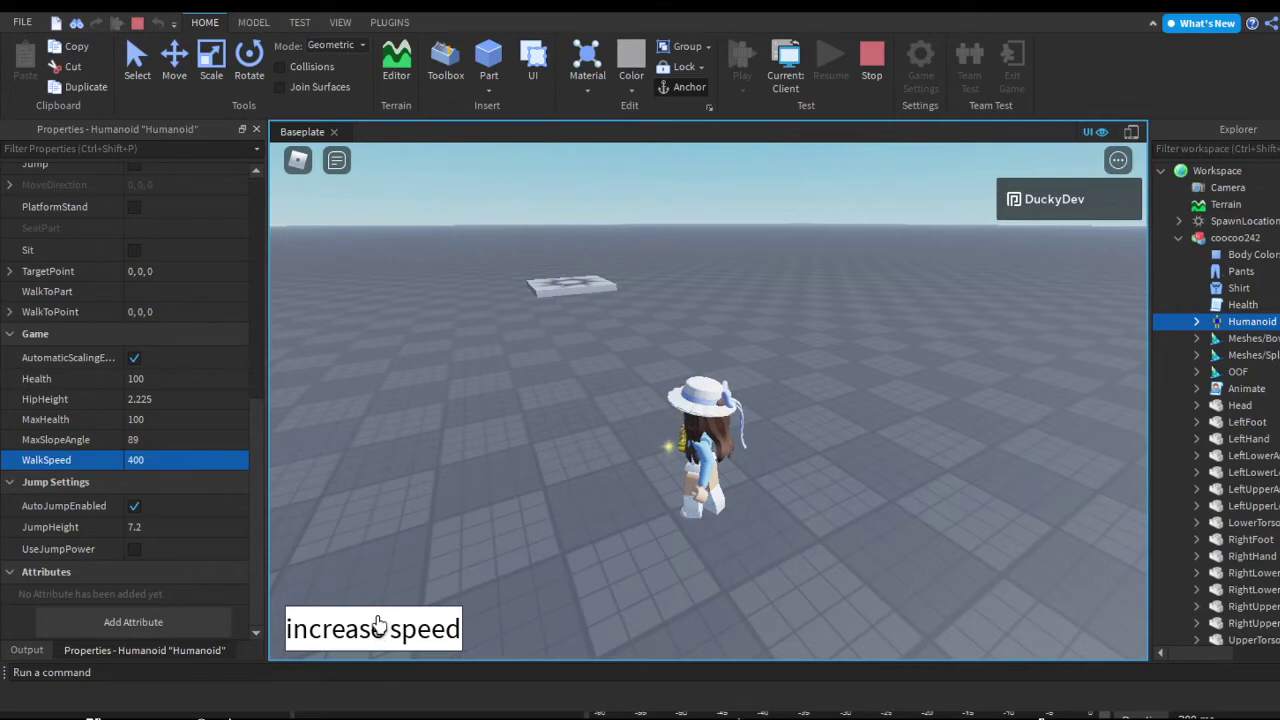
{"action": "left_click", "coordinate": [377, 626]}
{"action": "left_click", "coordinate": [377, 626]}
{"action": "left_click", "coordinate": [377, 626]}
{"action": "key", "text": "w"}
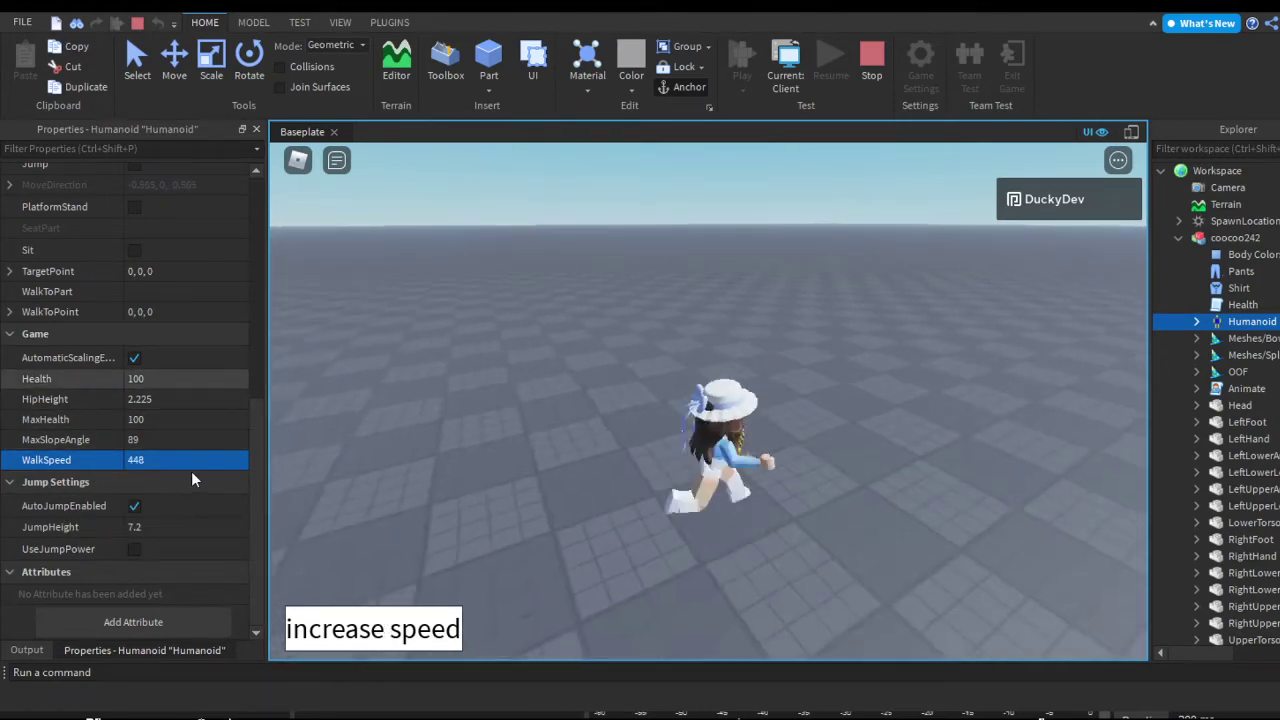
Set the Humanoid's MaxHealth to 243432416 and its Health to 1211 in the running game.
{"action": "key", "text": "Up"}
{"action": "key", "text": "Up"}
{"action": "type", "text": "243432416"}
{"action": "key", "text": "Return"}
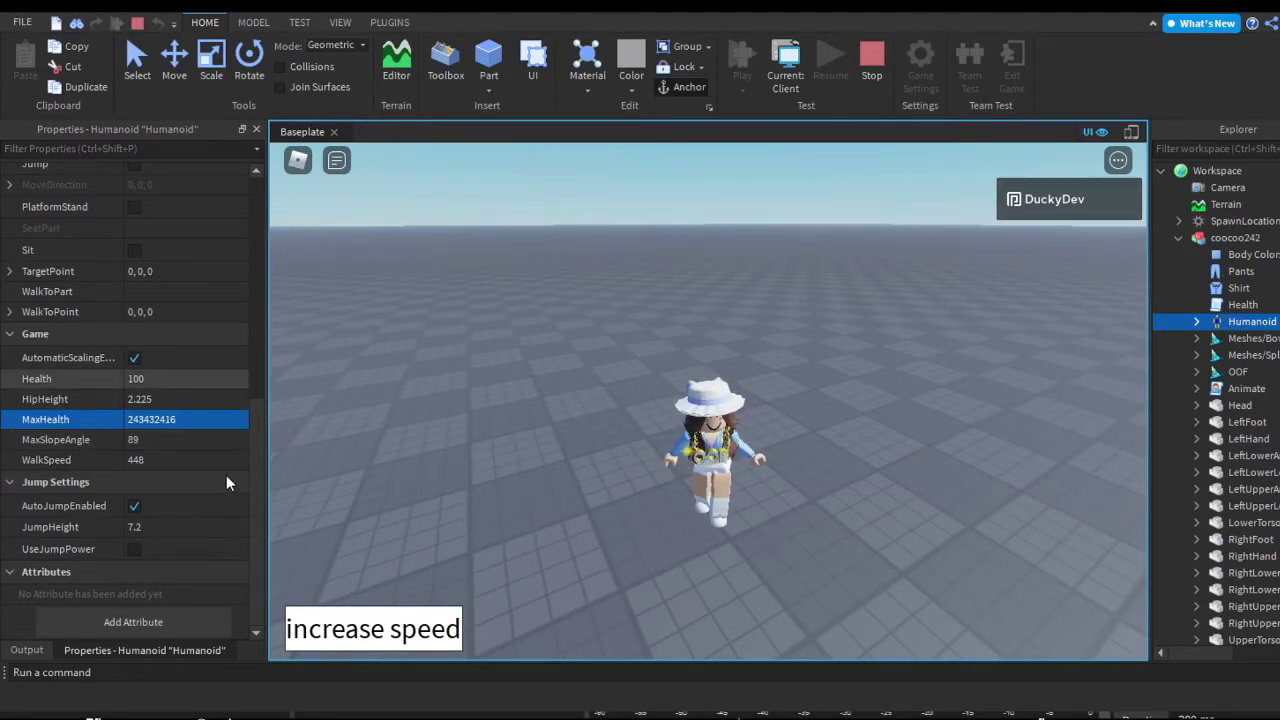
{"action": "key", "text": "Up"}
{"action": "key", "text": "Up"}
{"action": "type", "text": "1211"}
{"action": "key", "text": "Return"}
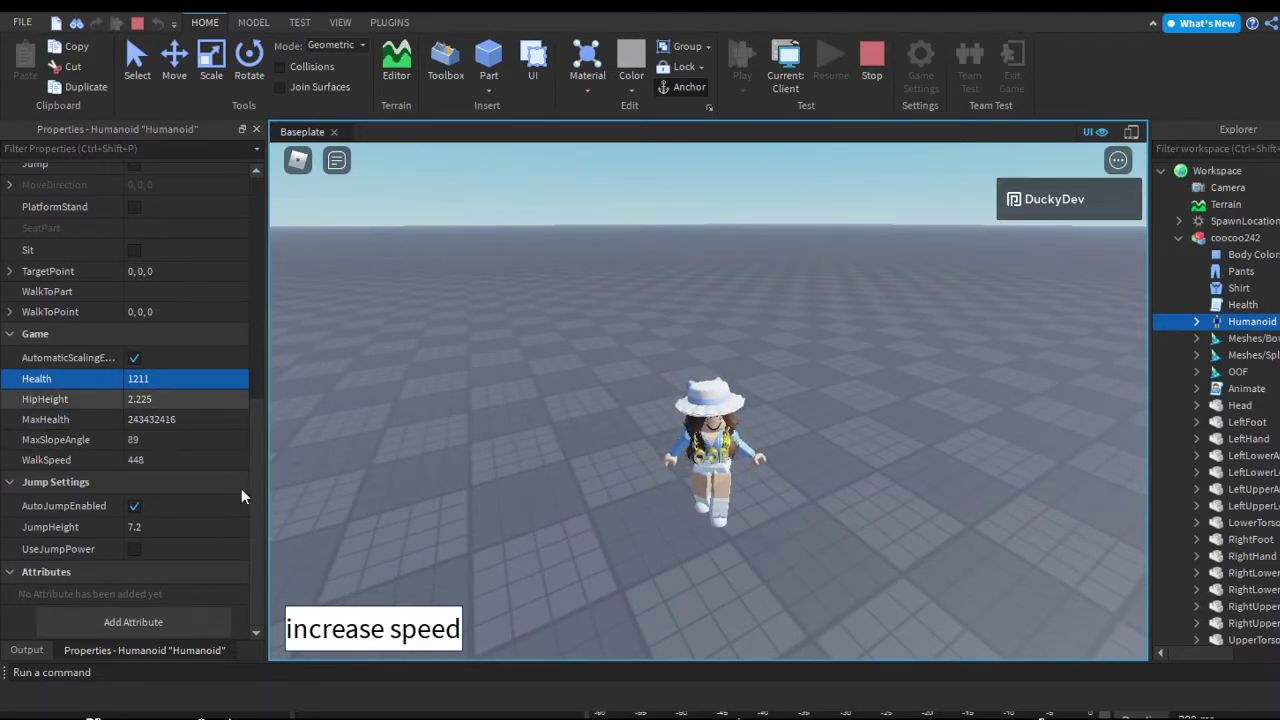
Look through the Humanoid's other adjustable properties and run the character around the baseplate.
{"action": "scroll", "coordinate": [205, 431], "scroll_direction": "up", "scroll_amount": 3}
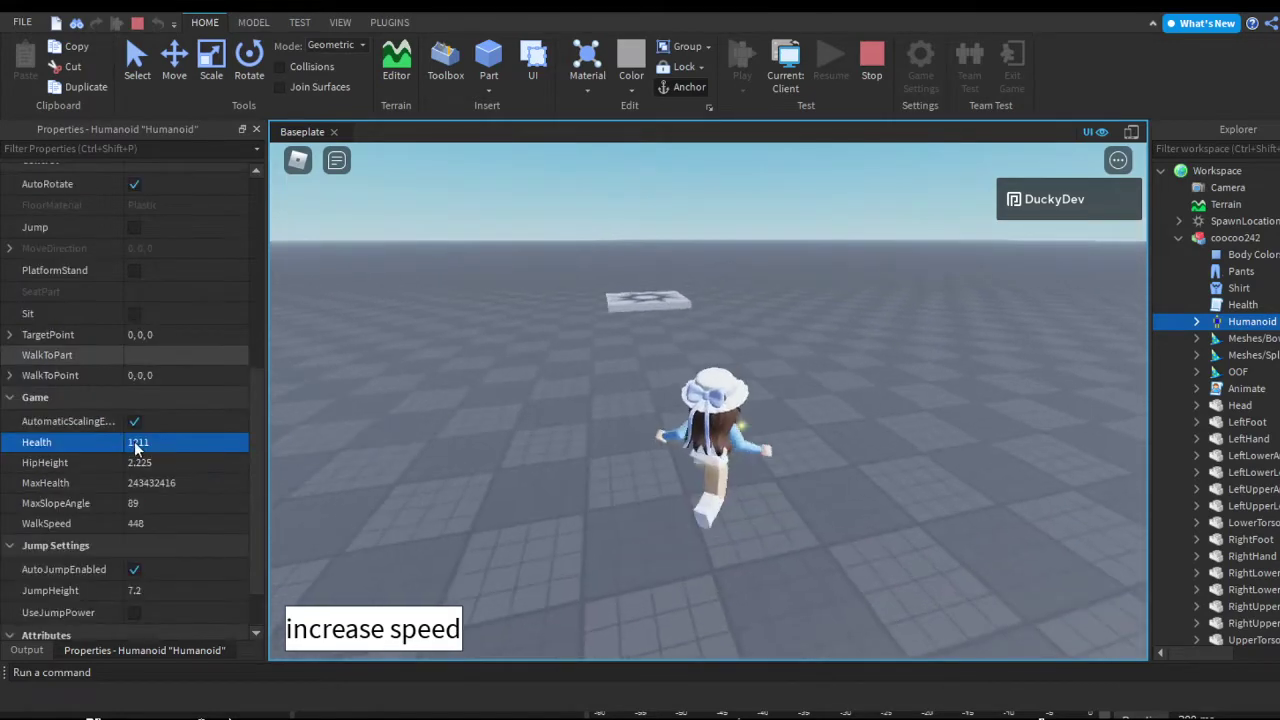
{"action": "scroll", "coordinate": [113, 457], "scroll_direction": "up", "scroll_amount": 20}
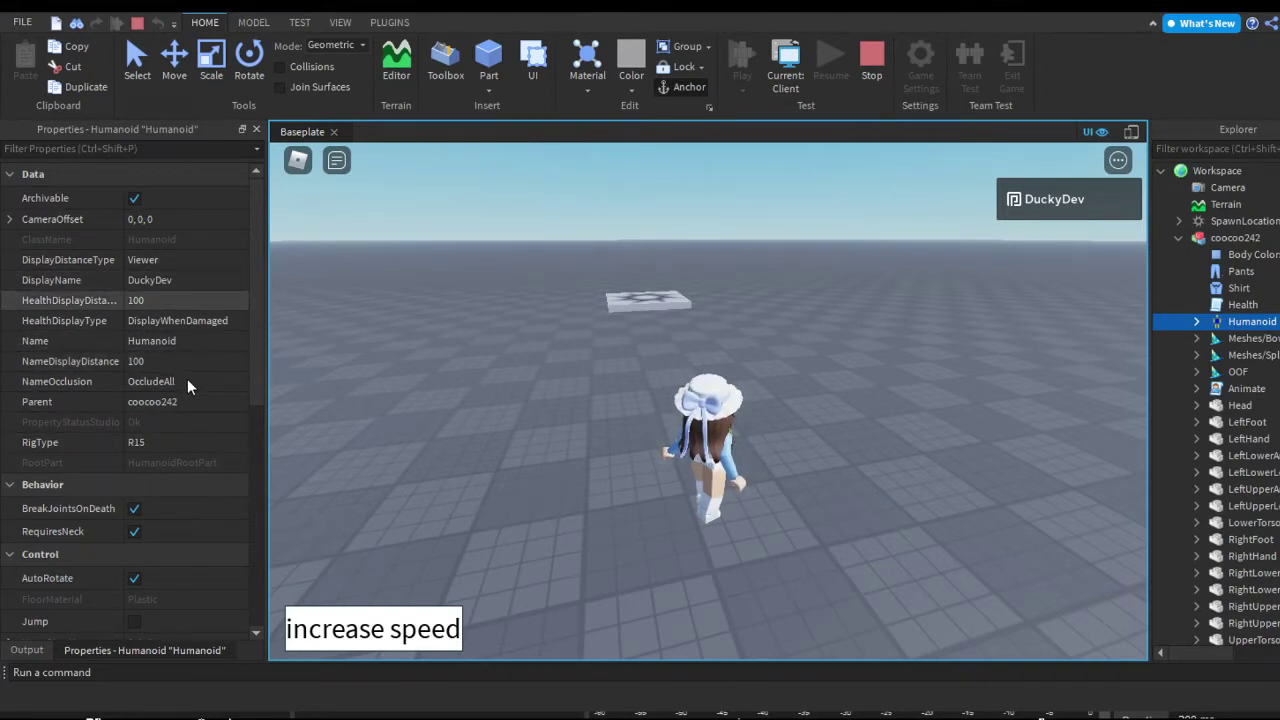
{"action": "left_click", "coordinate": [161, 363]}
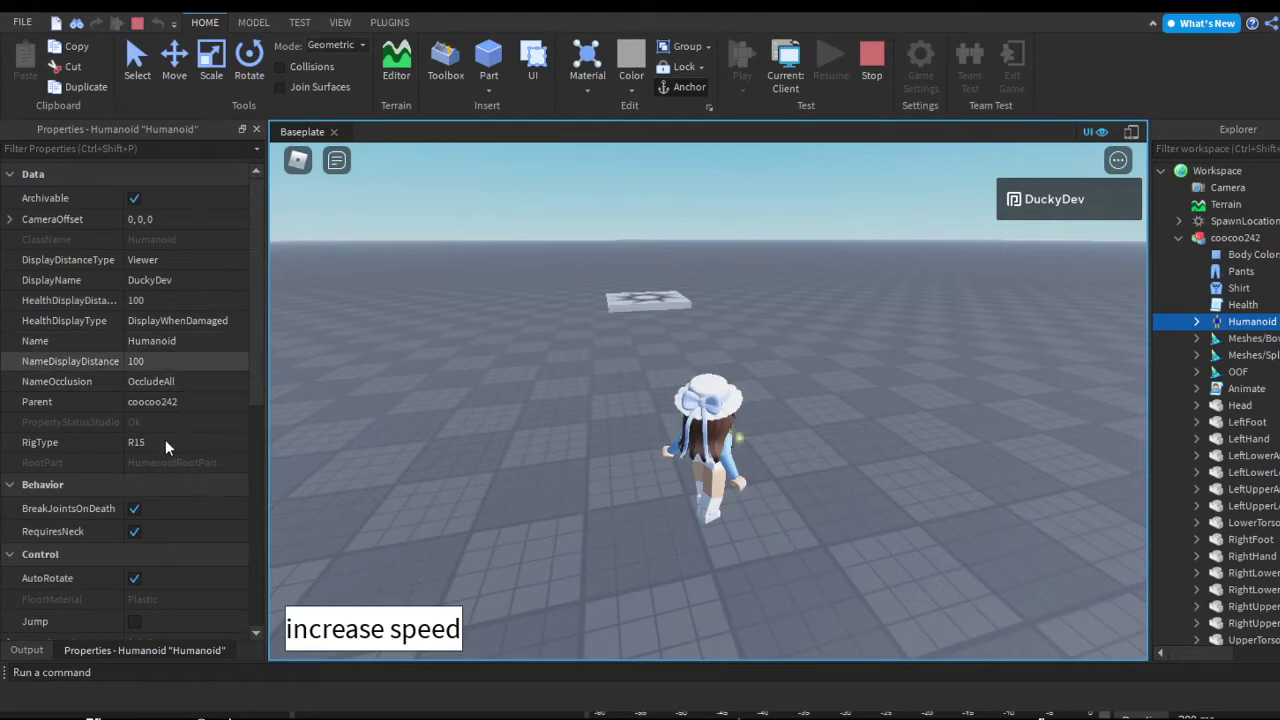
{"action": "scroll", "coordinate": [170, 450], "scroll_direction": "down", "scroll_amount": 5}
{"action": "left_click", "coordinate": [180, 517]}
{"action": "scroll", "coordinate": [200, 470], "scroll_direction": "up", "scroll_amount": 5}
{"action": "scroll", "coordinate": [220, 480], "scroll_direction": "down", "scroll_amount": 7}
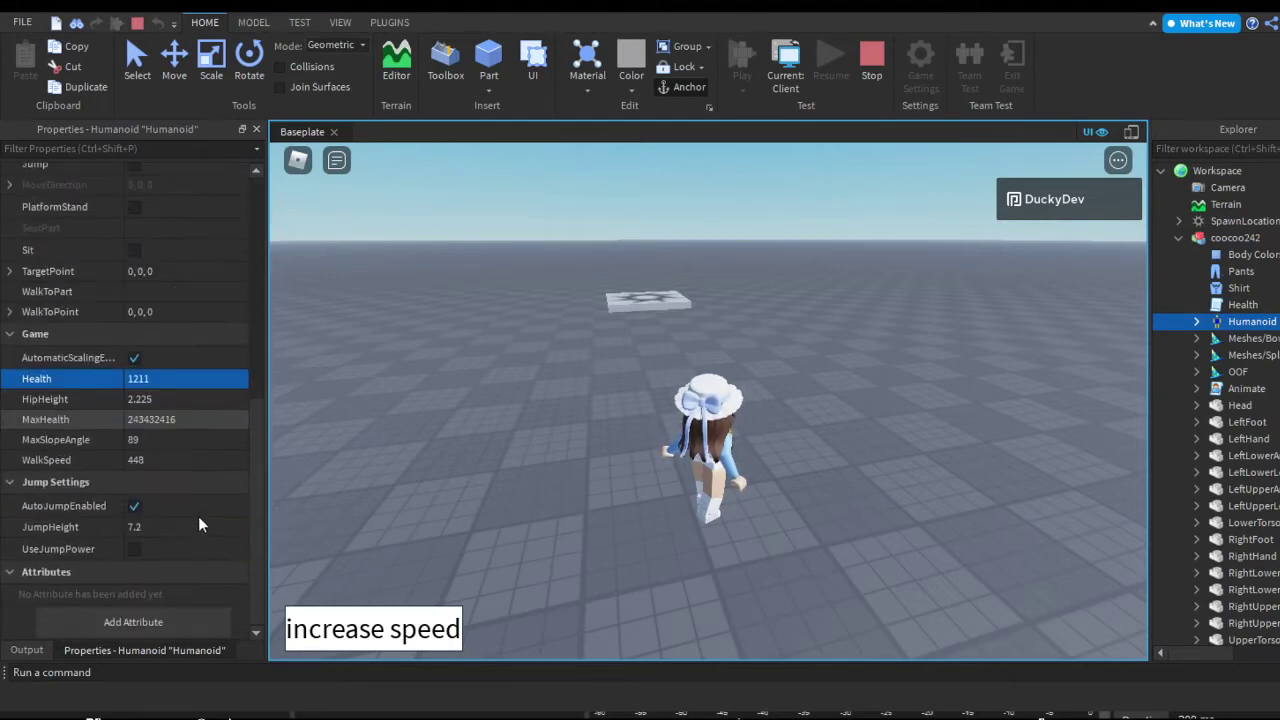
{"action": "right_click_drag", "start_coordinate": [579, 380], "coordinate": [560, 380]}
{"action": "key", "text": "w"}
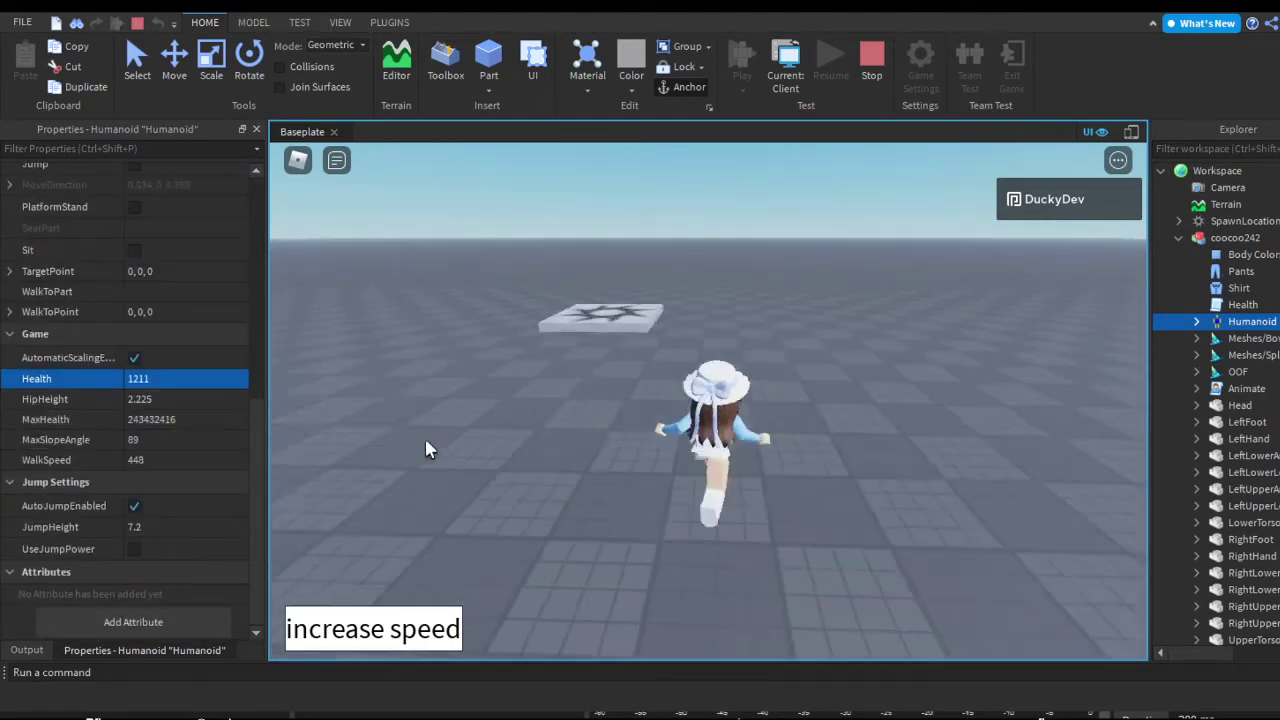
{"action": "key", "text": "s"}
Set the Humanoid's JumpHeight to 9 in the running game.
{"action": "left_click", "coordinate": [134, 549]}
{"action": "key", "text": "d"}
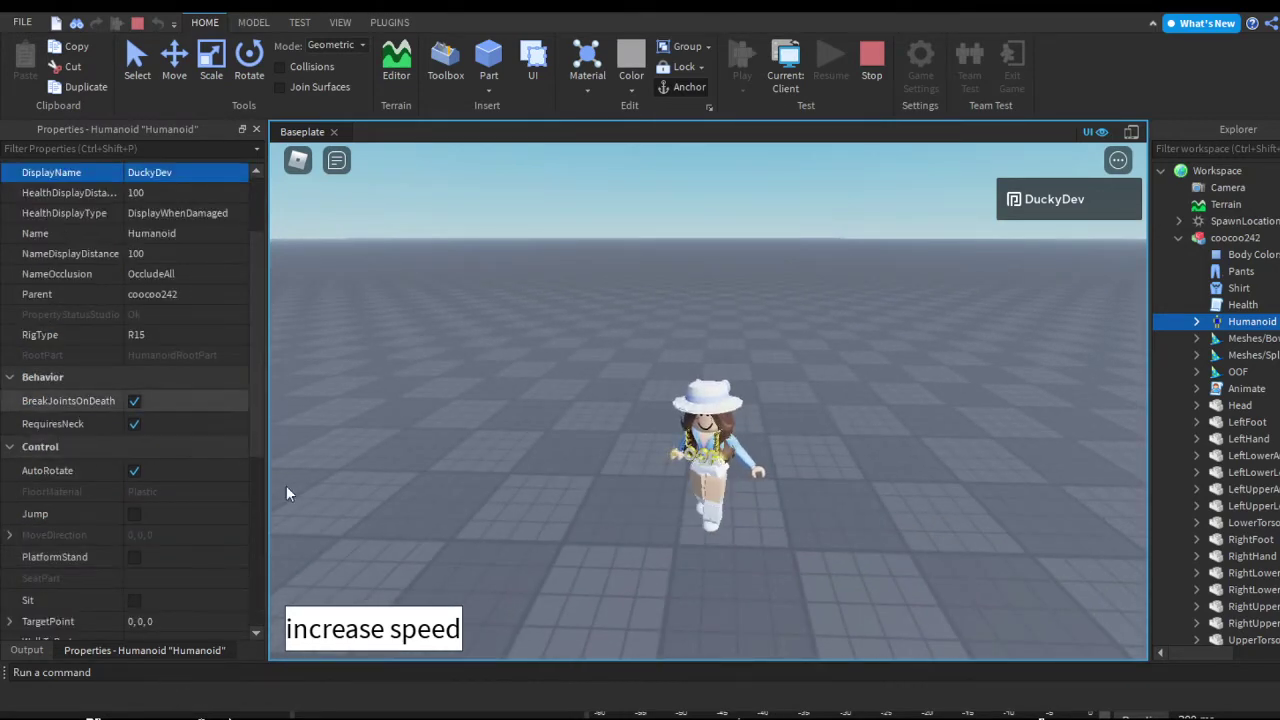
{"action": "scroll", "coordinate": [229, 392], "scroll_direction": "down", "scroll_amount": 5}
{"action": "left_click", "coordinate": [134, 549]}
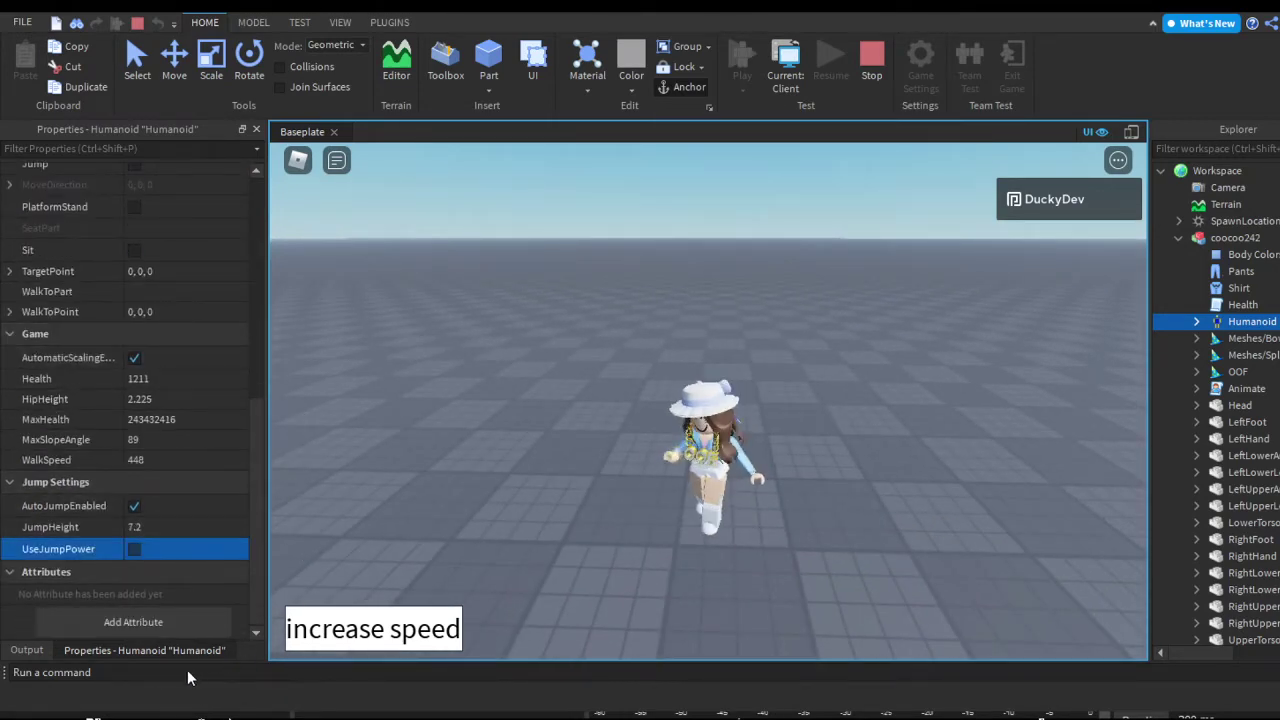
{"action": "key", "text": "Up"}
{"action": "key", "text": "Return"}
{"action": "type", "text": "9"}
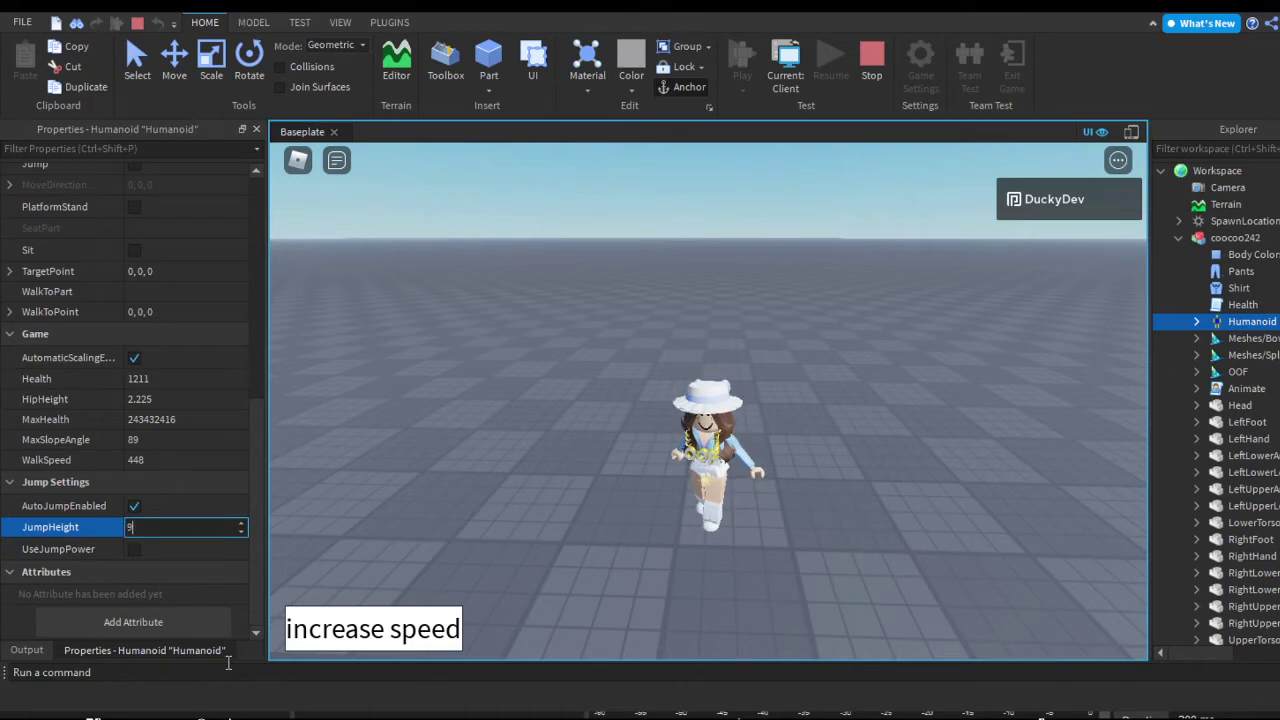
{"action": "key", "text": "Return"}
Enable UseJumpPower on the Humanoid to compare the jump settings, and disable it again.
{"action": "key", "text": "Down"}
{"action": "key", "text": "space"}
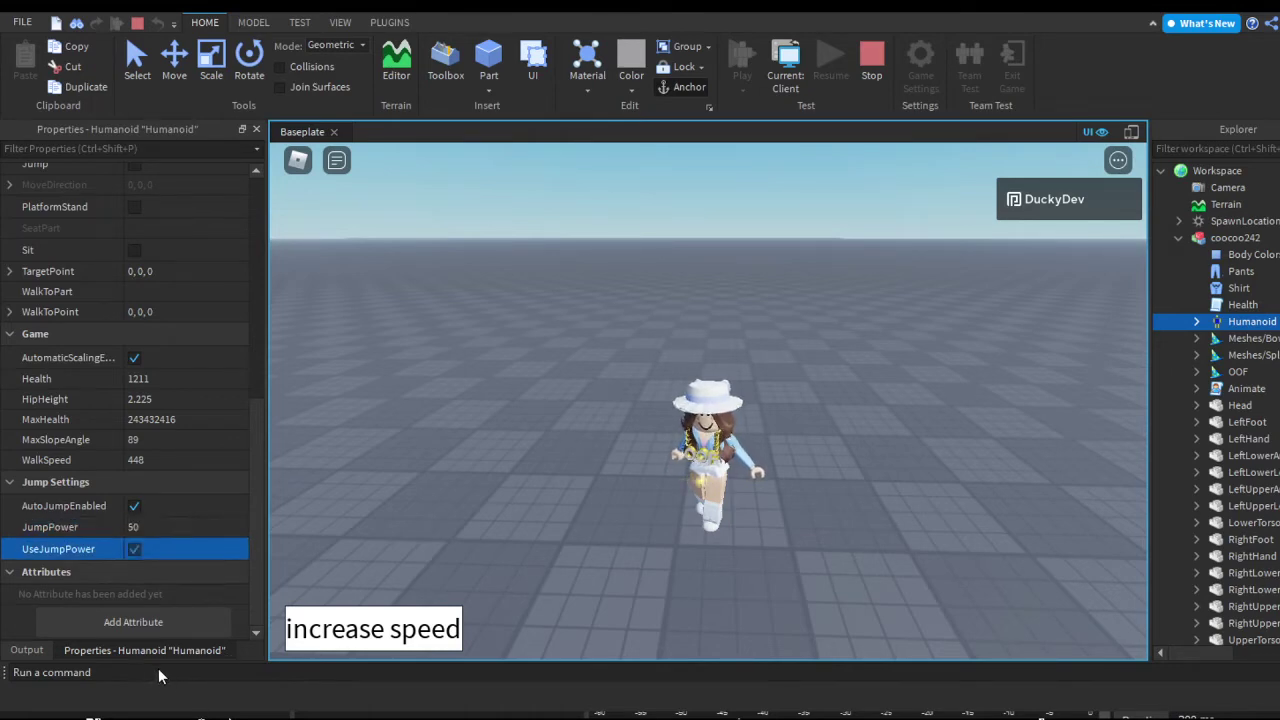
{"action": "key", "text": "space"}
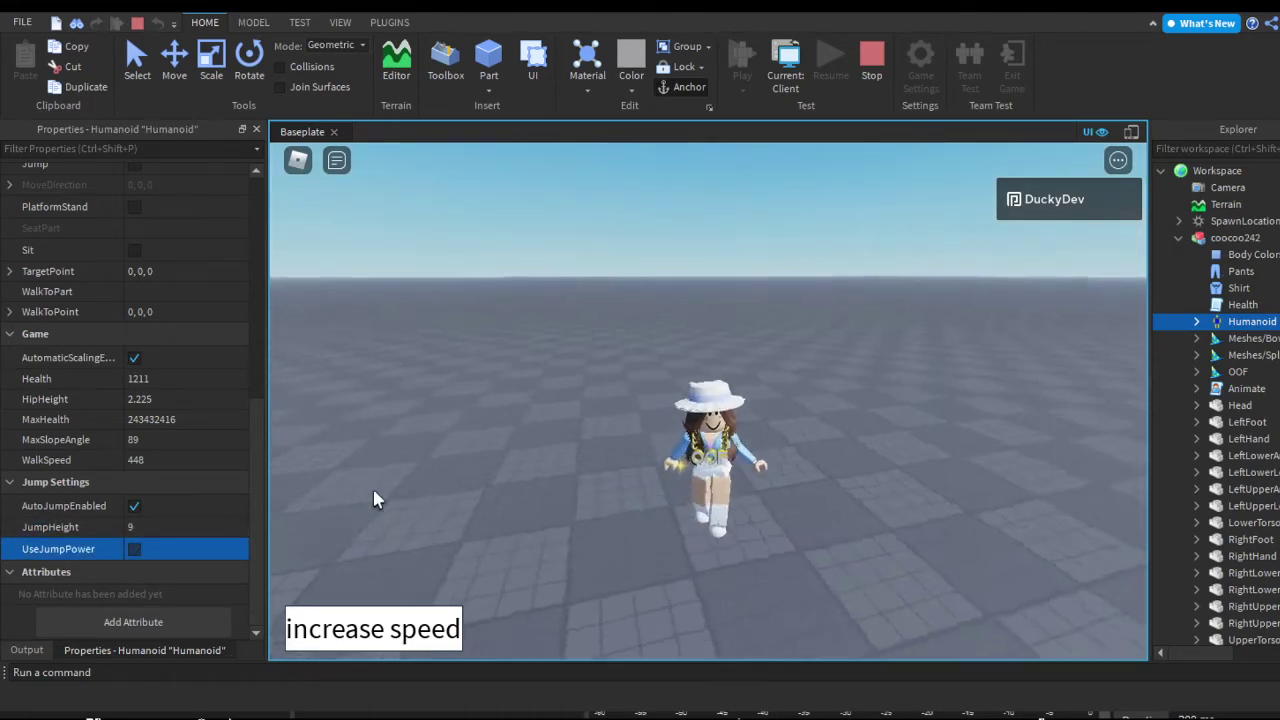
Set the Humanoid's JumpHeight to 20 in the running game.
{"action": "key", "text": "Up"}
{"action": "key", "text": "Return"}
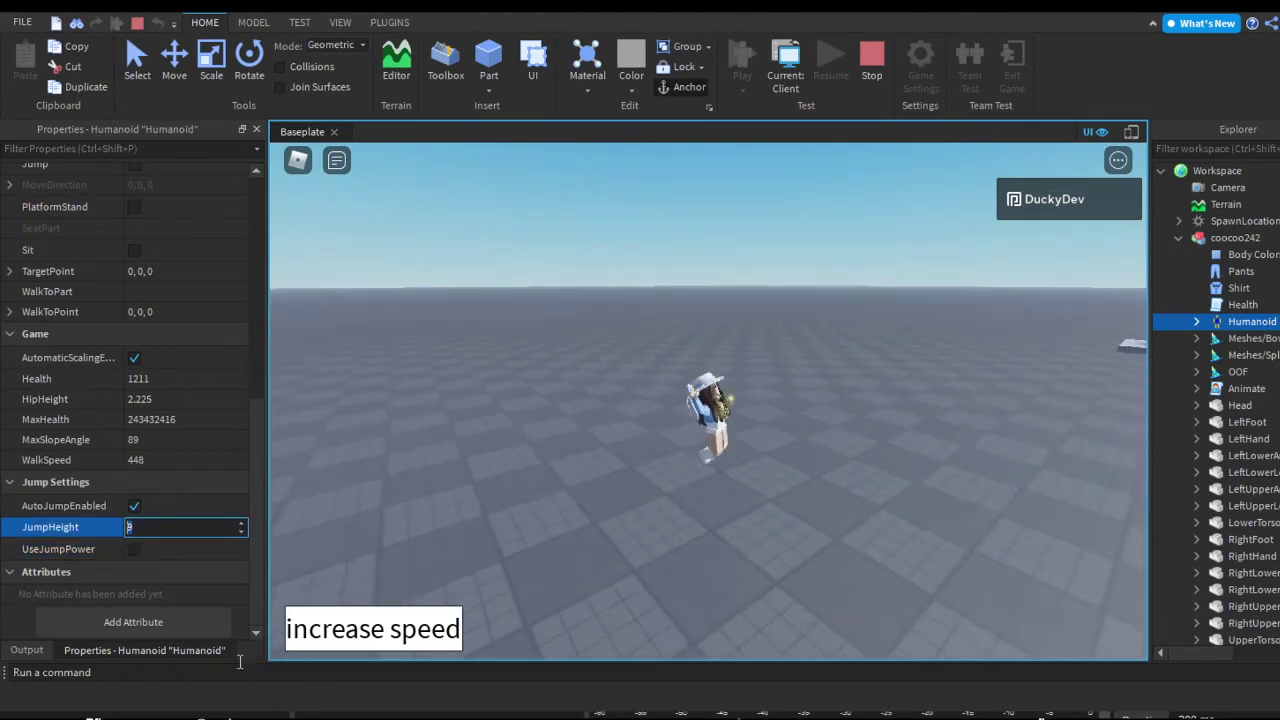
{"action": "type", "text": "20"}
{"action": "key", "text": "Return"}
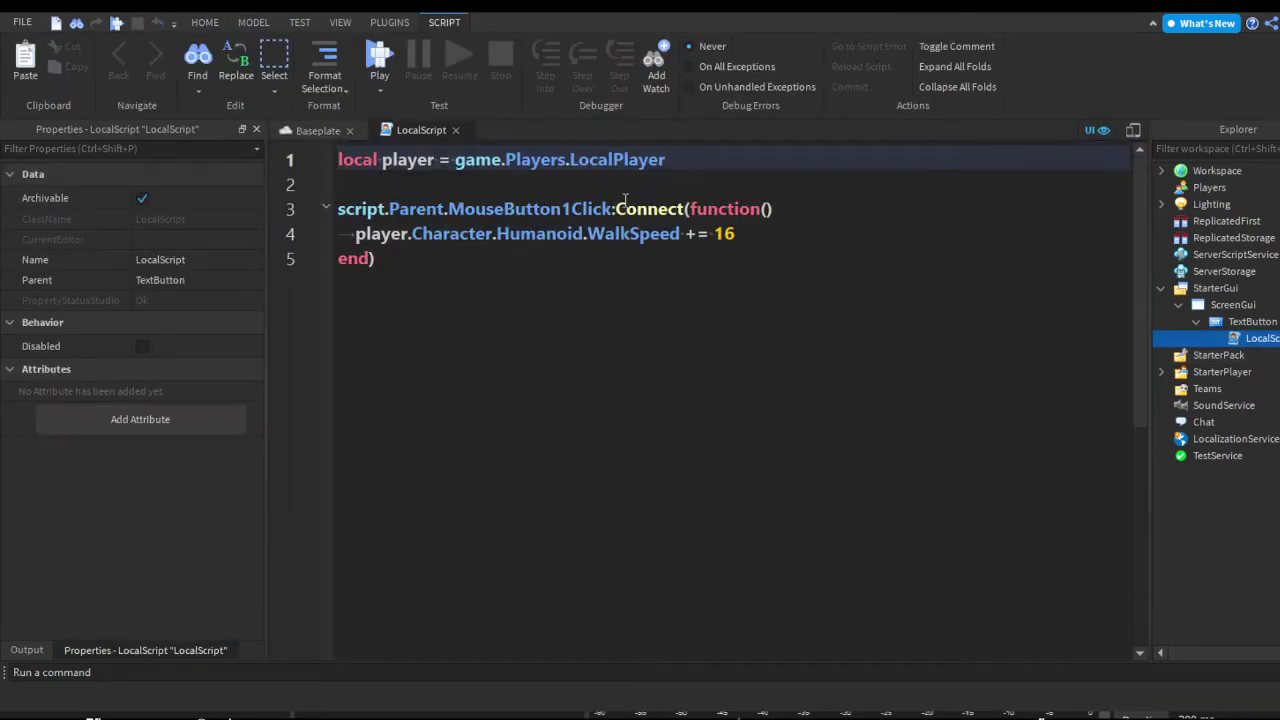
Close the script, duplicate the increase speed TextButton and place the copy directly above the original.
{"action": "left_click", "coordinate": [456, 130]}
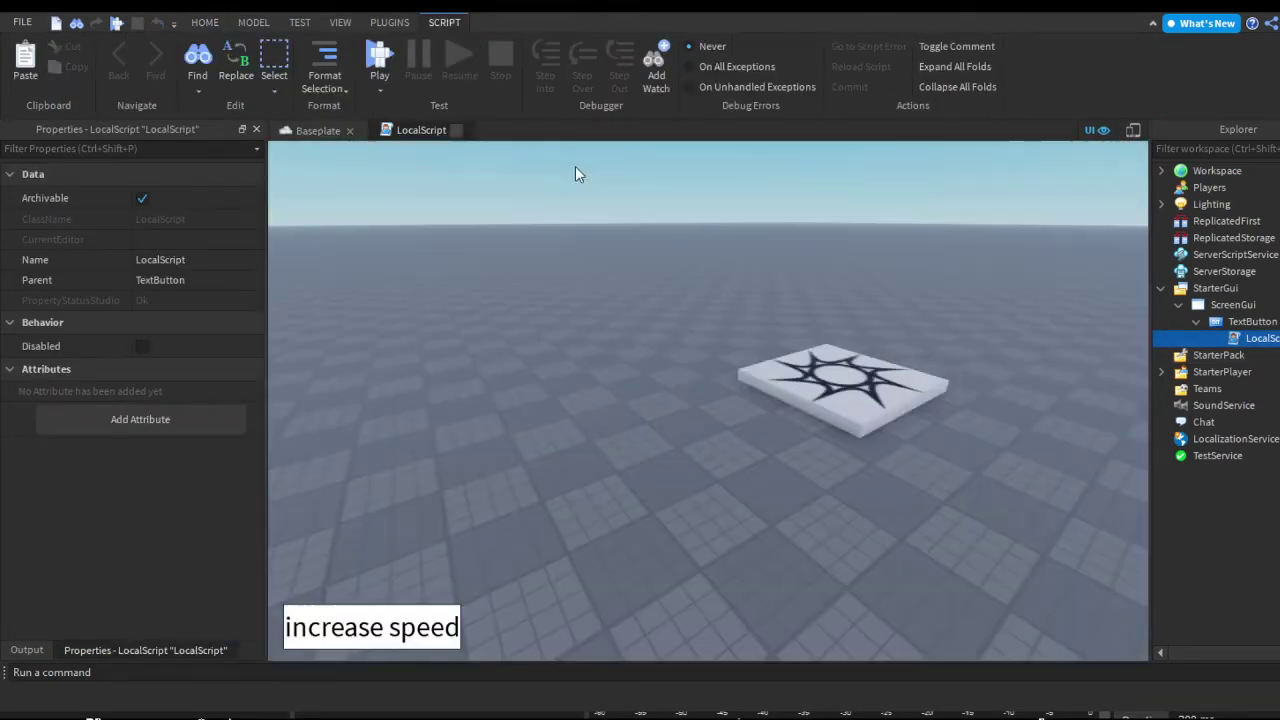
{"action": "left_click", "coordinate": [1252, 322]}
{"action": "key", "text": "ctrl+d"}
{"action": "left_click_drag", "start_coordinate": [371, 627], "coordinate": [371, 572]}
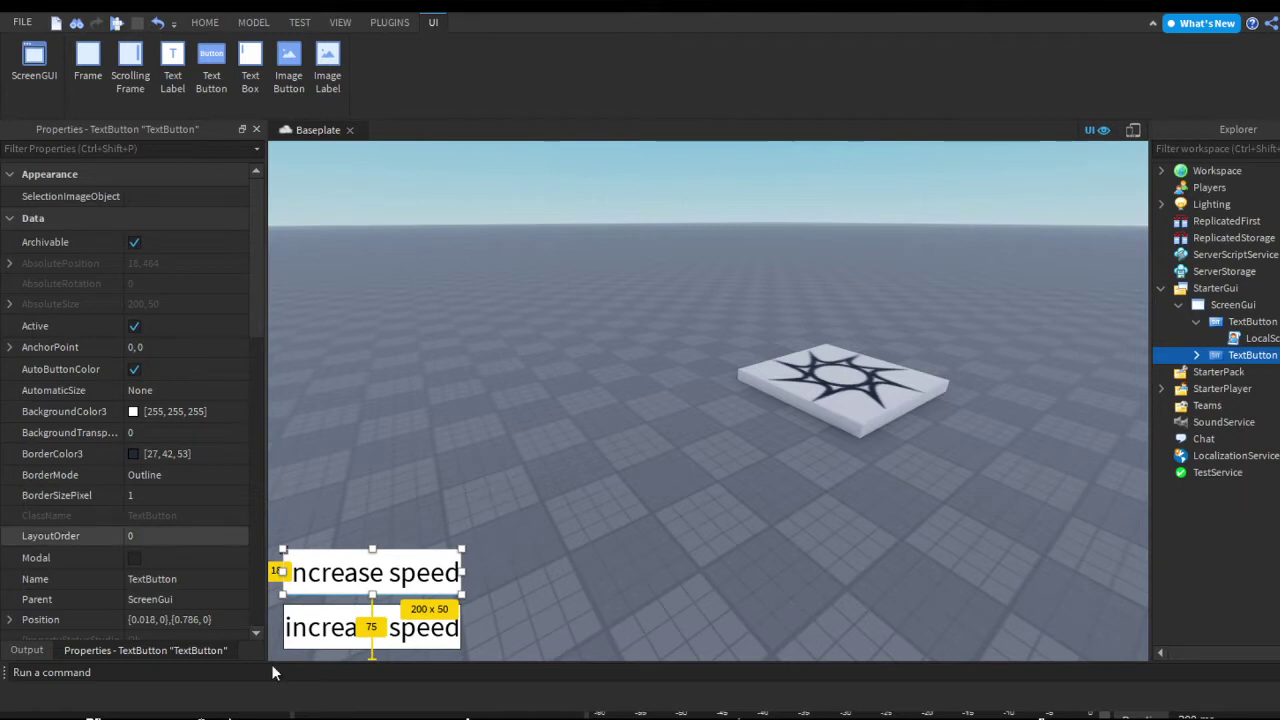
Set the duplicated button's text to "increase jHeight".
{"action": "scroll", "coordinate": [155, 536], "scroll_direction": "down", "scroll_amount": 10}
{"action": "left_click", "coordinate": [158, 518]}
{"action": "key", "text": "BackSpace"}
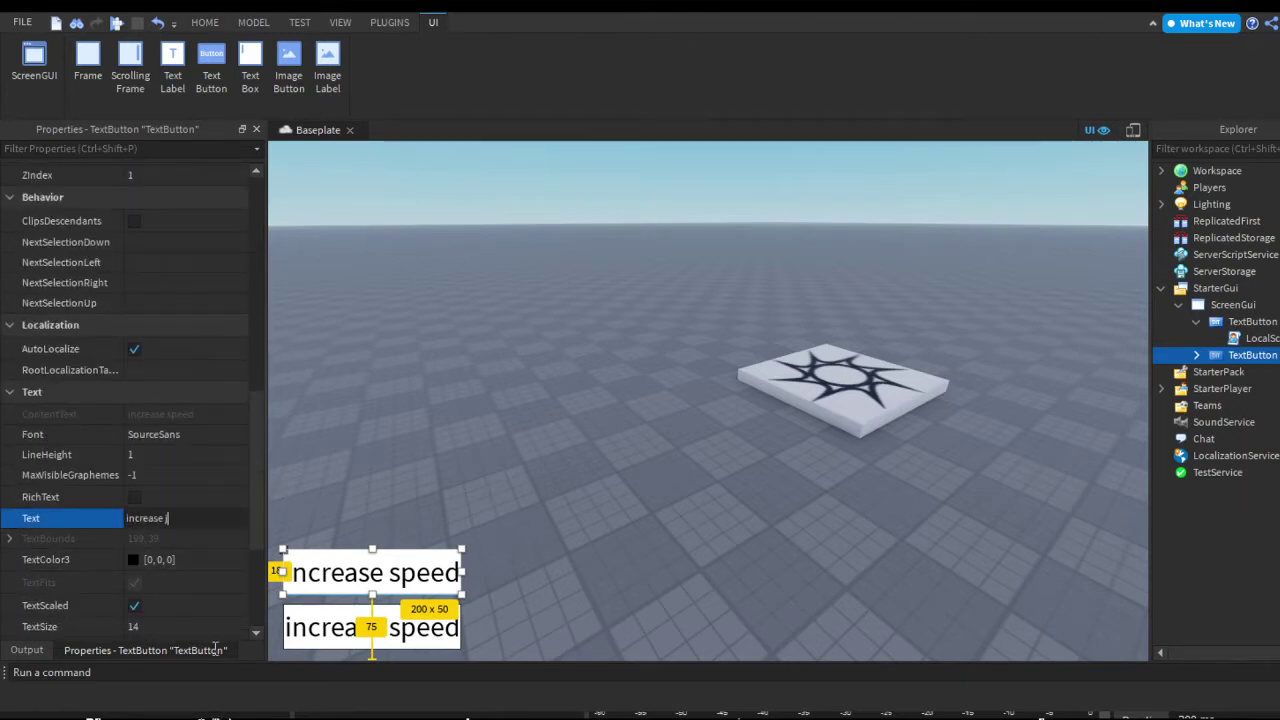
{"action": "type", "text": "increase jHeight"}
{"action": "key", "text": "Return"}
{"action": "left_click", "coordinate": [646, 631]}
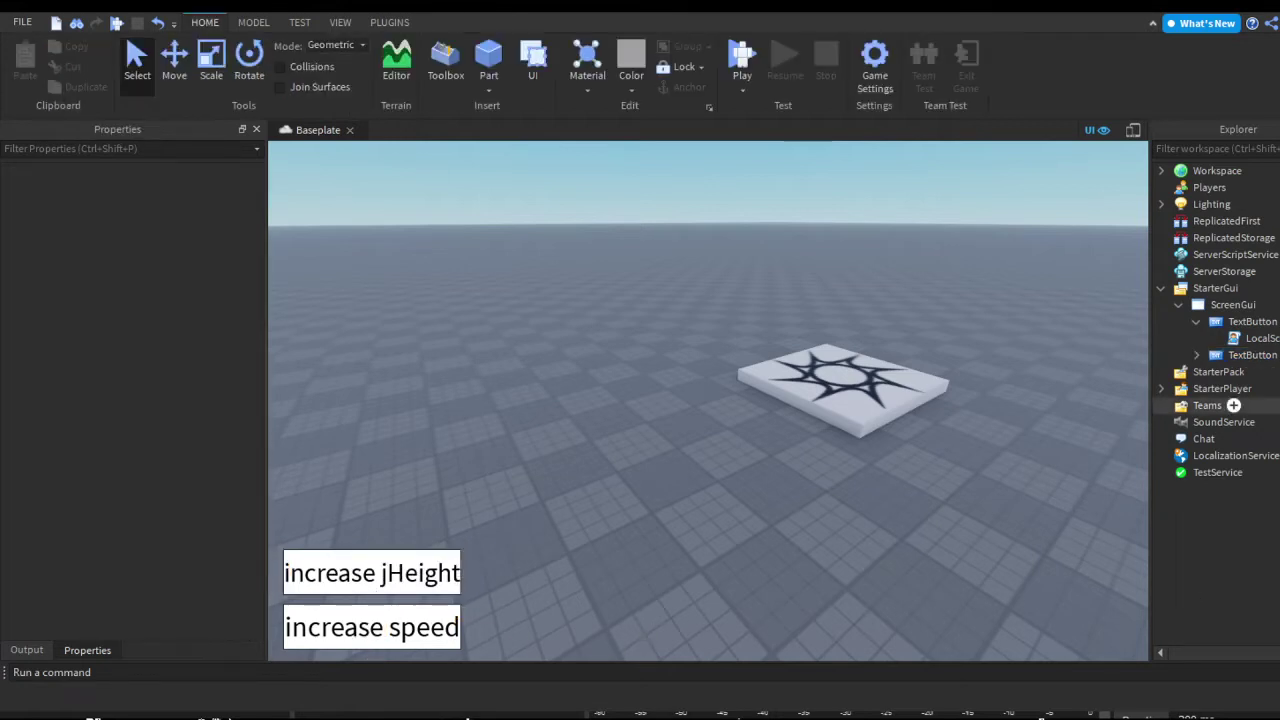
In the duplicated button's LocalScript, replace the WalkSpeed line with player.Character.Humanoid.JumpHeight += 10 and close the script.
{"action": "left_click", "coordinate": [1196, 355]}
{"action": "double_click", "coordinate": [1258, 372]}
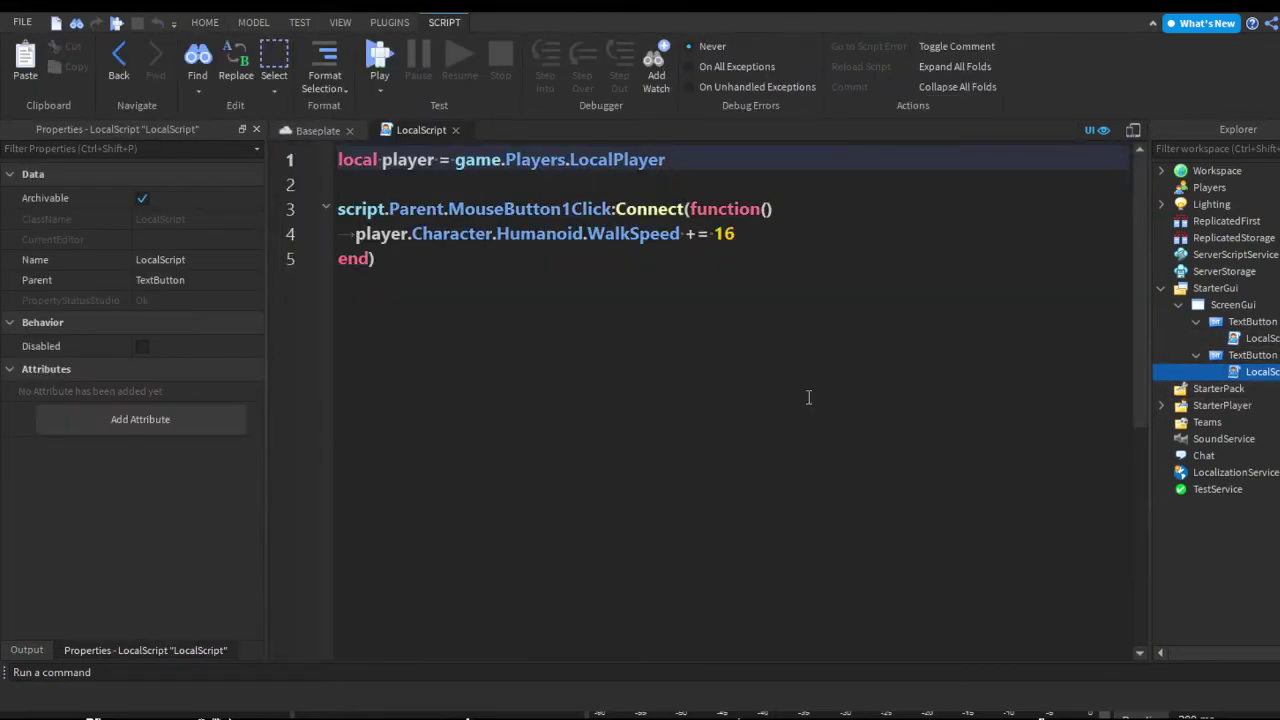
{"action": "left_click_drag", "start_coordinate": [900, 295], "coordinate": [449, 299]}
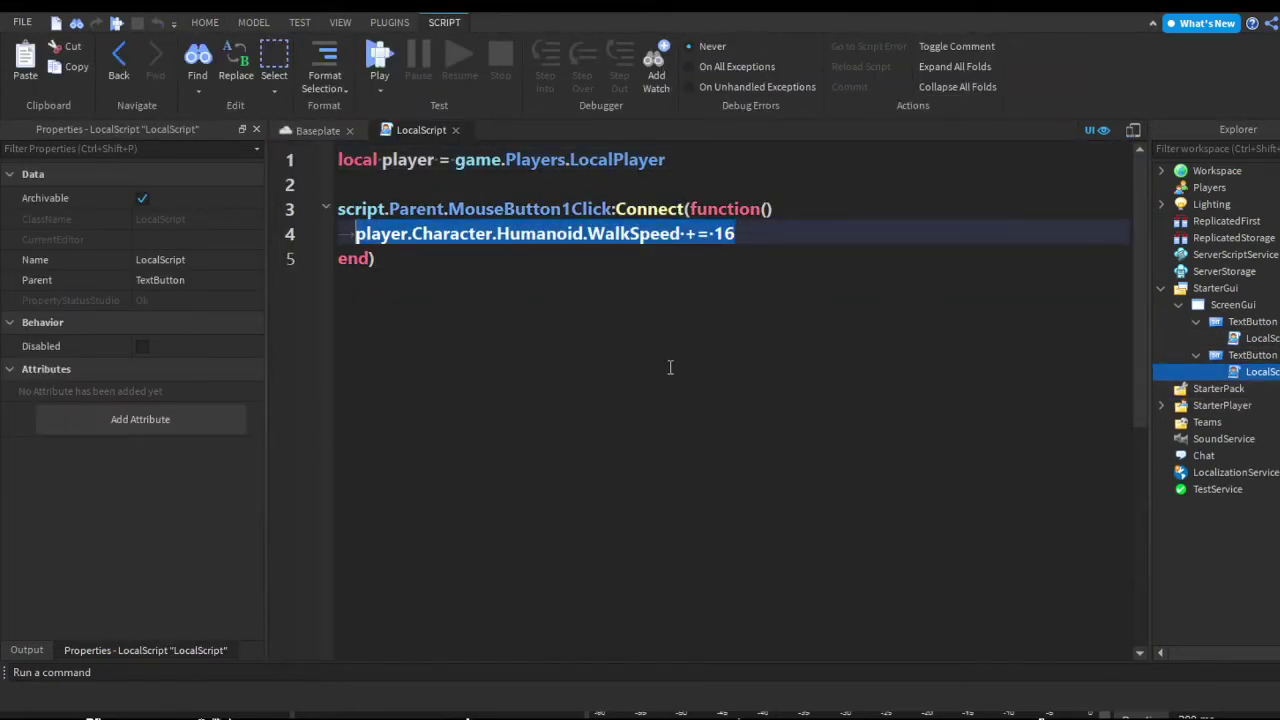
{"action": "key", "text": "BackSpace"}
{"action": "type", "text": "player.Character.h"}
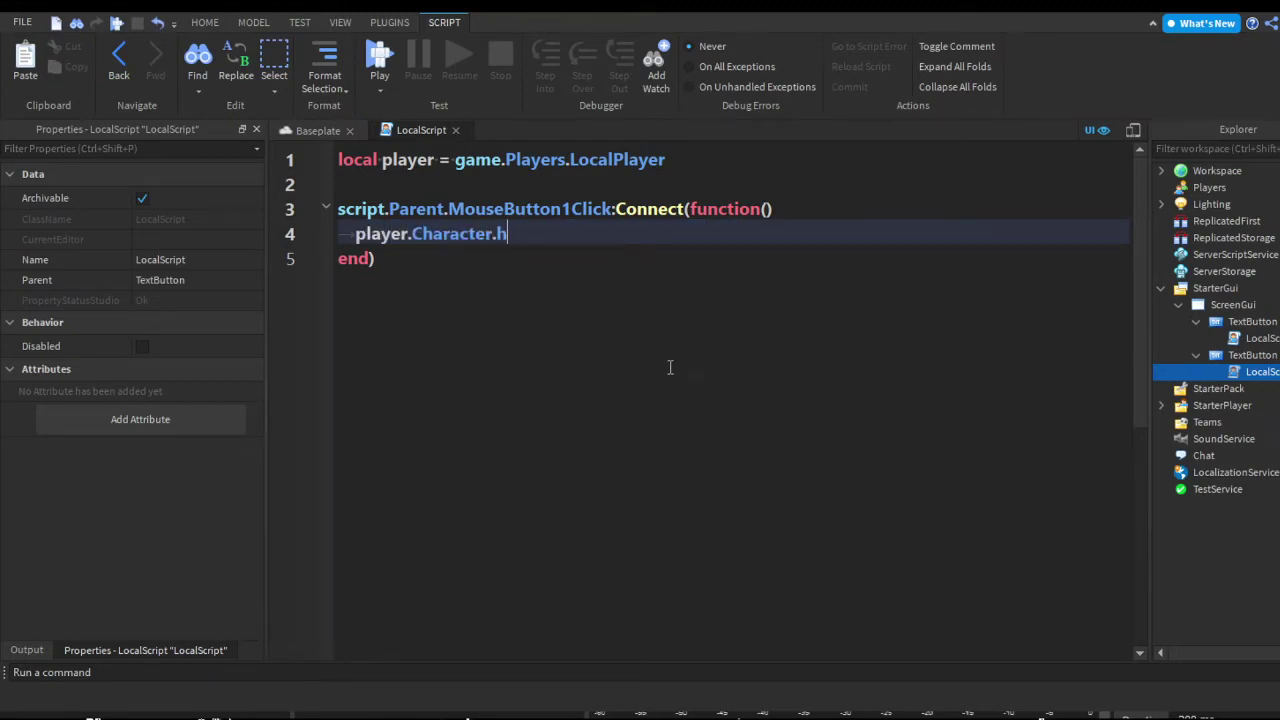
{"action": "type", "text": "um Humanoid.Jumpheight += 10"}
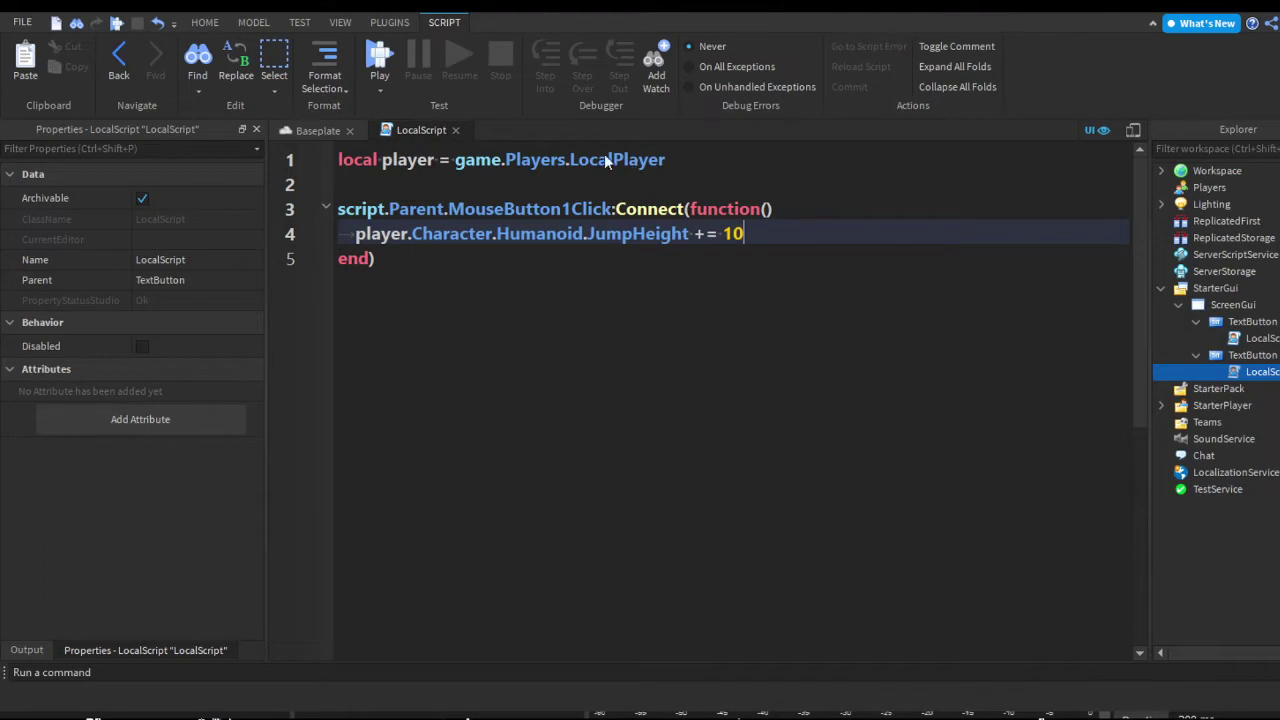
{"action": "left_click", "coordinate": [456, 131]}
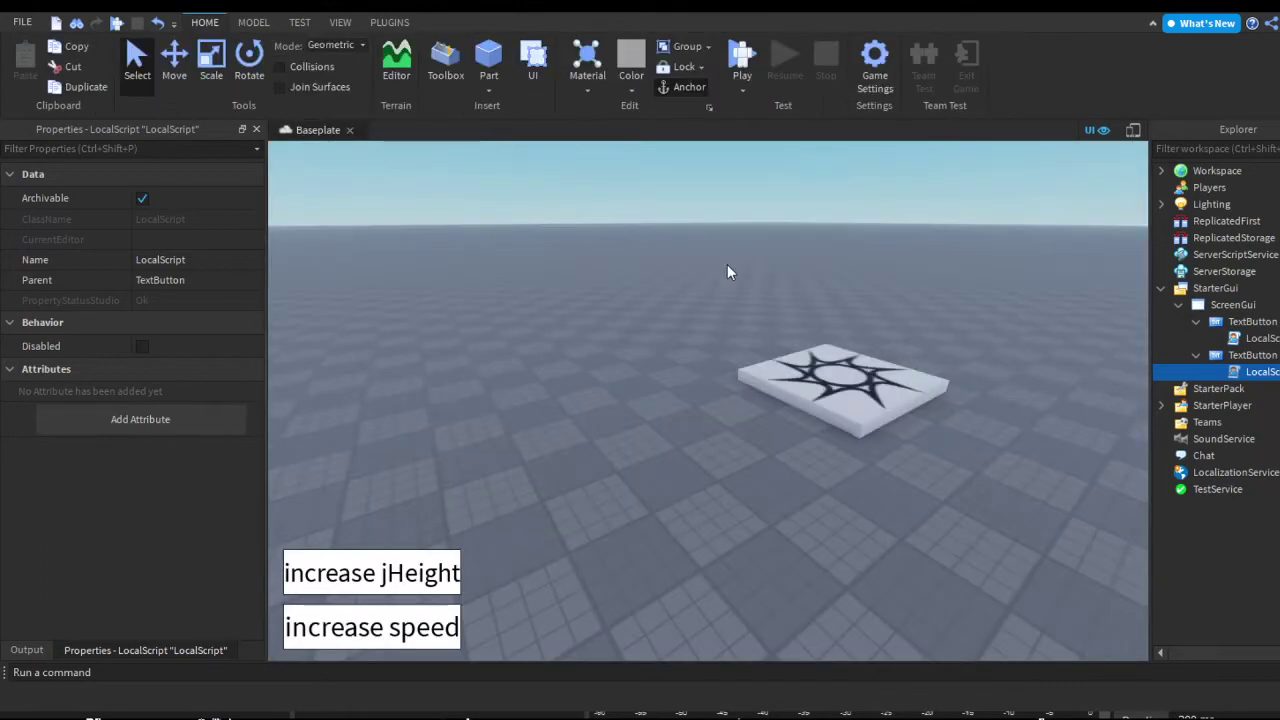
Playtest the game with the output log shown, jumping before and after using the increase jHeight button.
{"action": "left_click", "coordinate": [730, 262]}
{"action": "key", "text": "F5"}
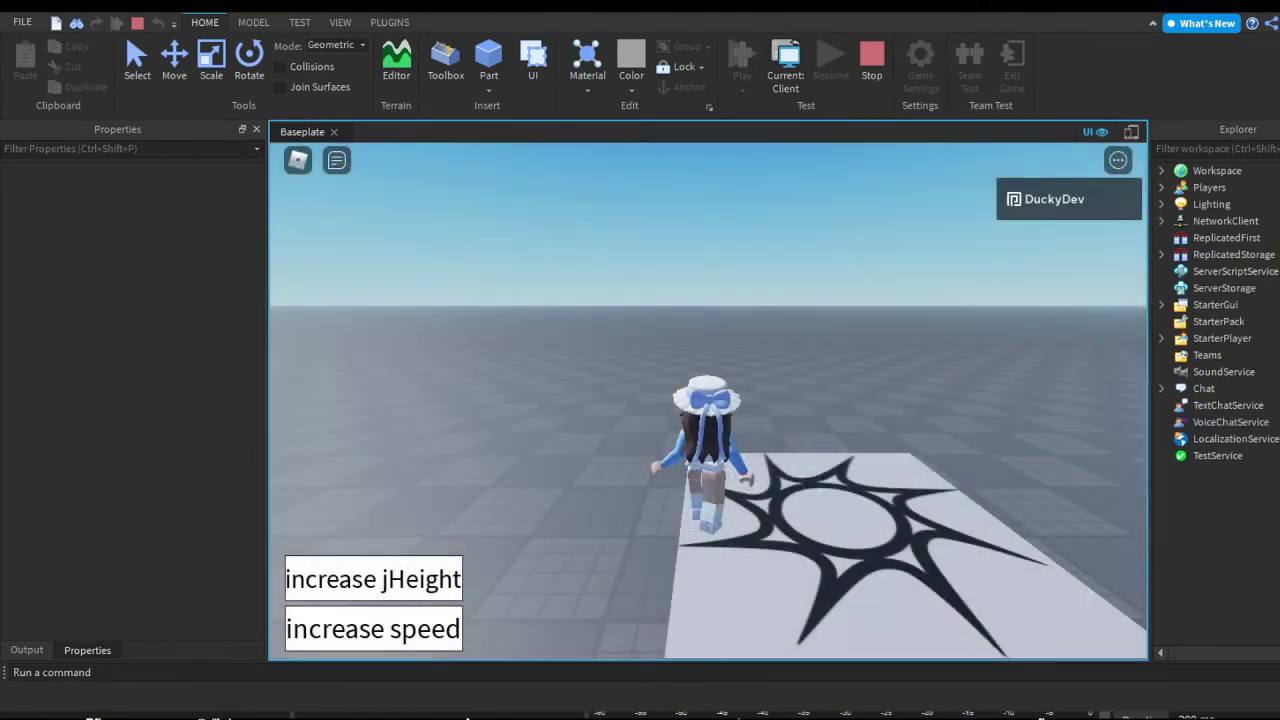
{"action": "left_click", "coordinate": [27, 650]}
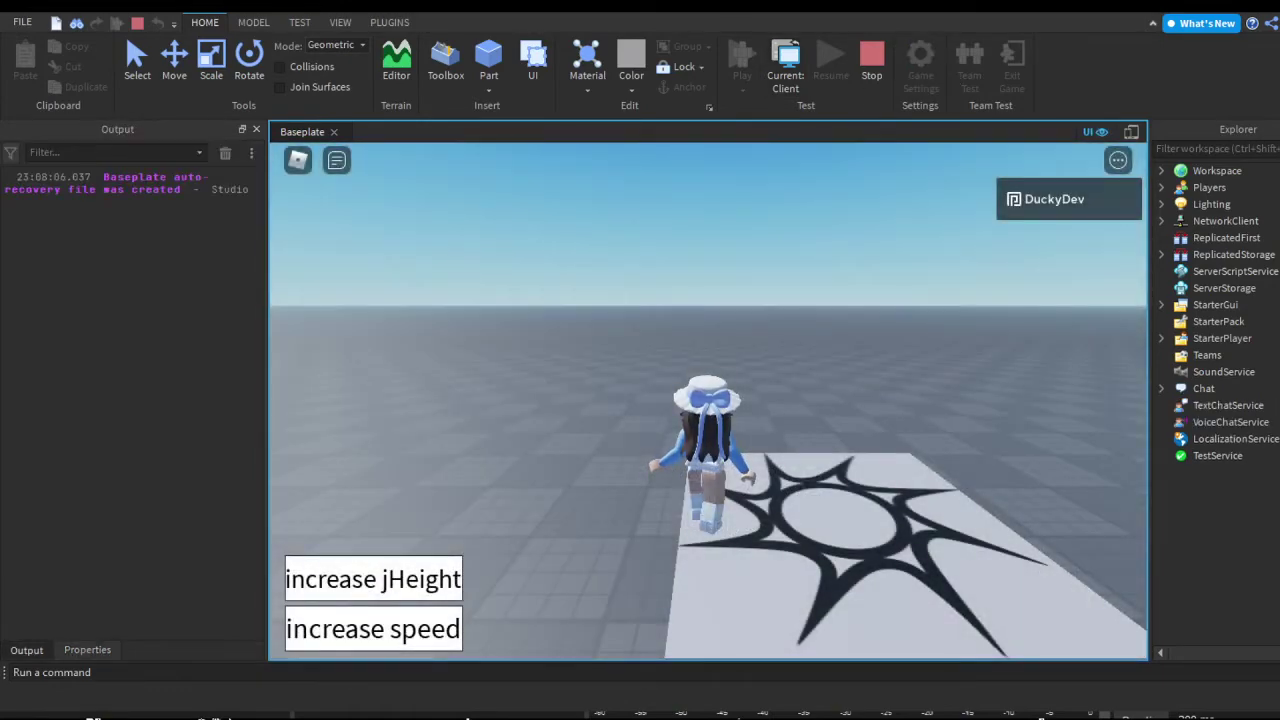
{"action": "key", "text": "space"}
{"action": "left_click", "coordinate": [384, 588]}
{"action": "key", "text": "space"}
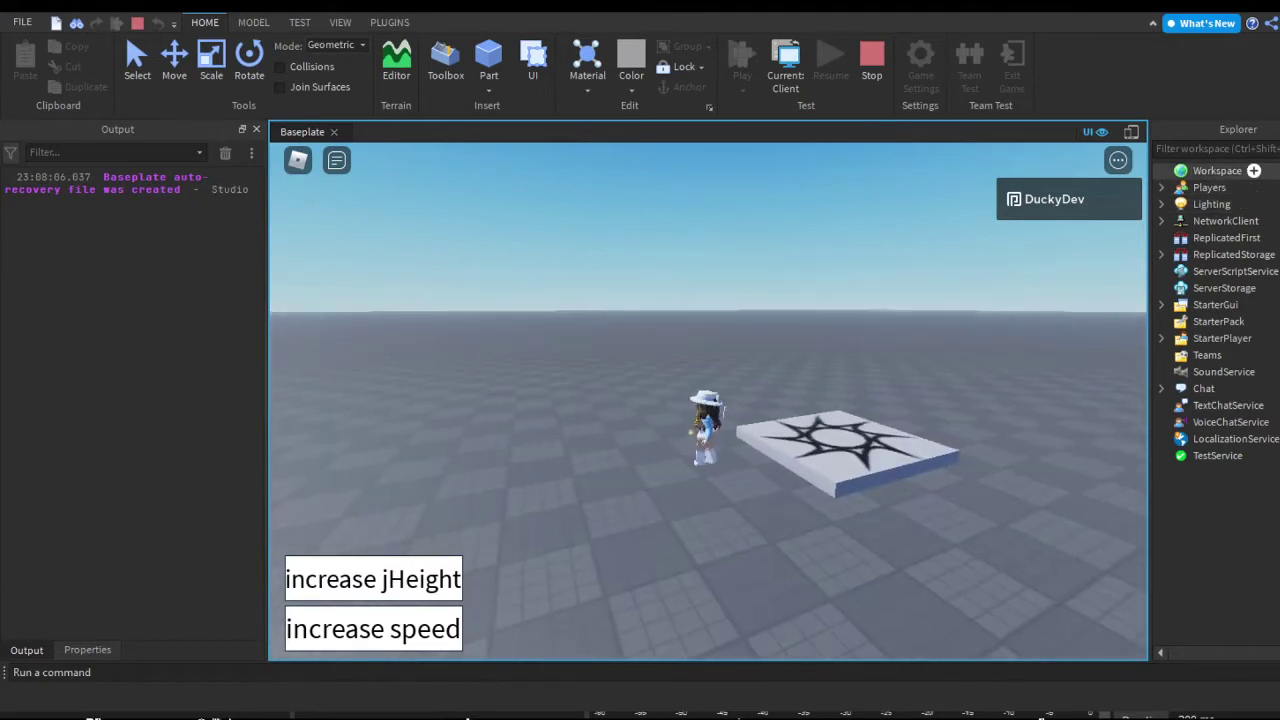
Show the Game and Jump Settings properties of the player character's Humanoid in the running game's Workspace.
{"action": "left_click", "coordinate": [1161, 170]}
{"action": "left_click", "coordinate": [1178, 237]}
{"action": "left_click", "coordinate": [1251, 321]}
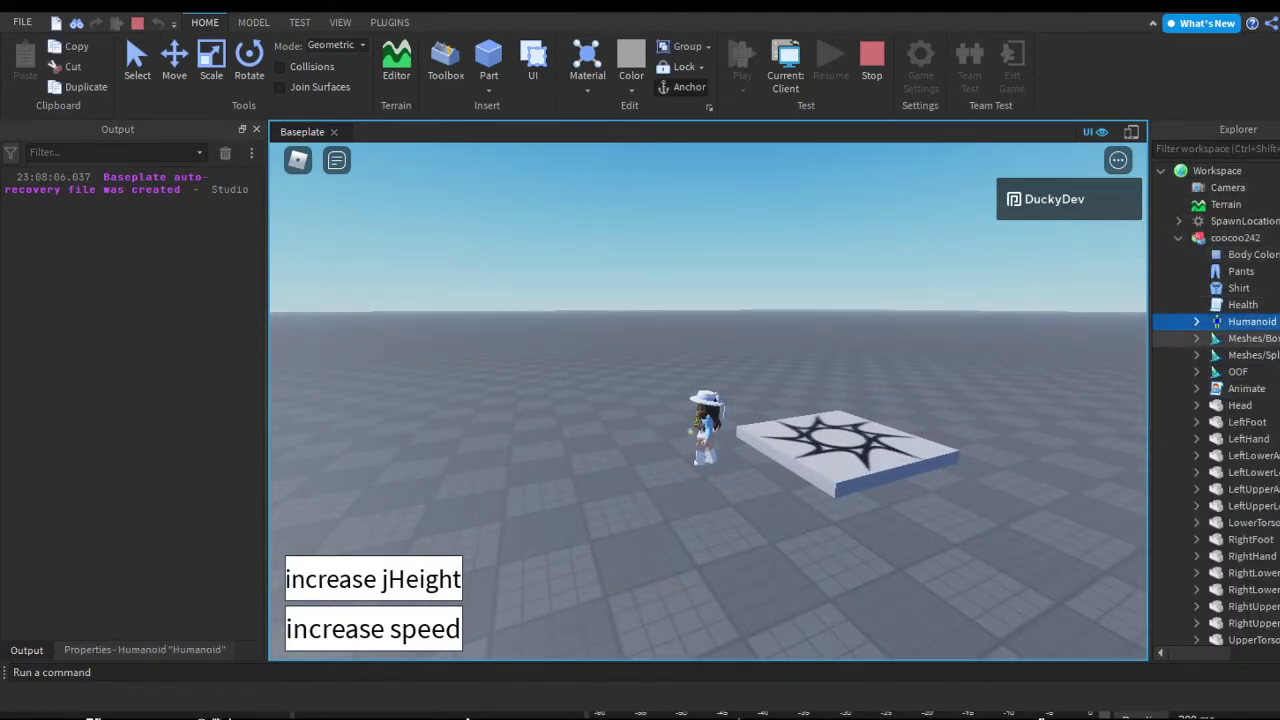
{"action": "left_click", "coordinate": [145, 650]}
{"action": "scroll", "coordinate": [163, 503], "scroll_direction": "down", "scroll_amount": 6}
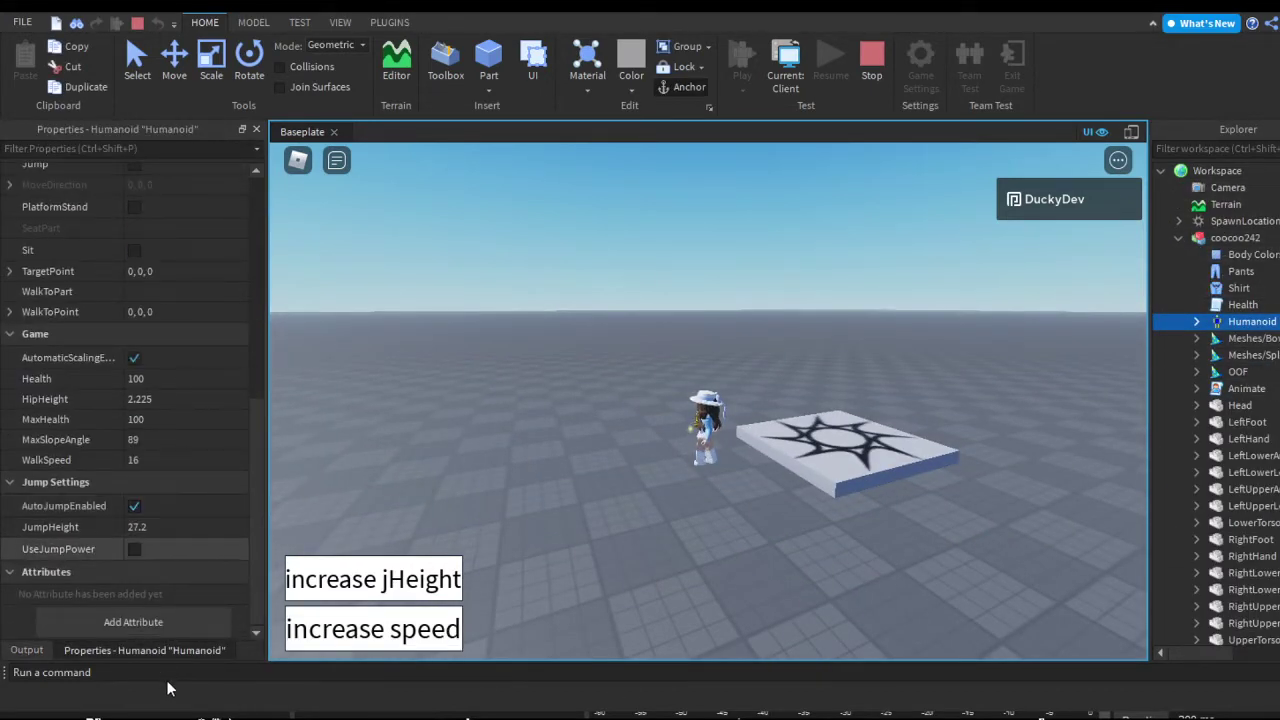
Enable UseJumpPower on the character's Humanoid and test a jump.
{"action": "left_click", "coordinate": [134, 549]}
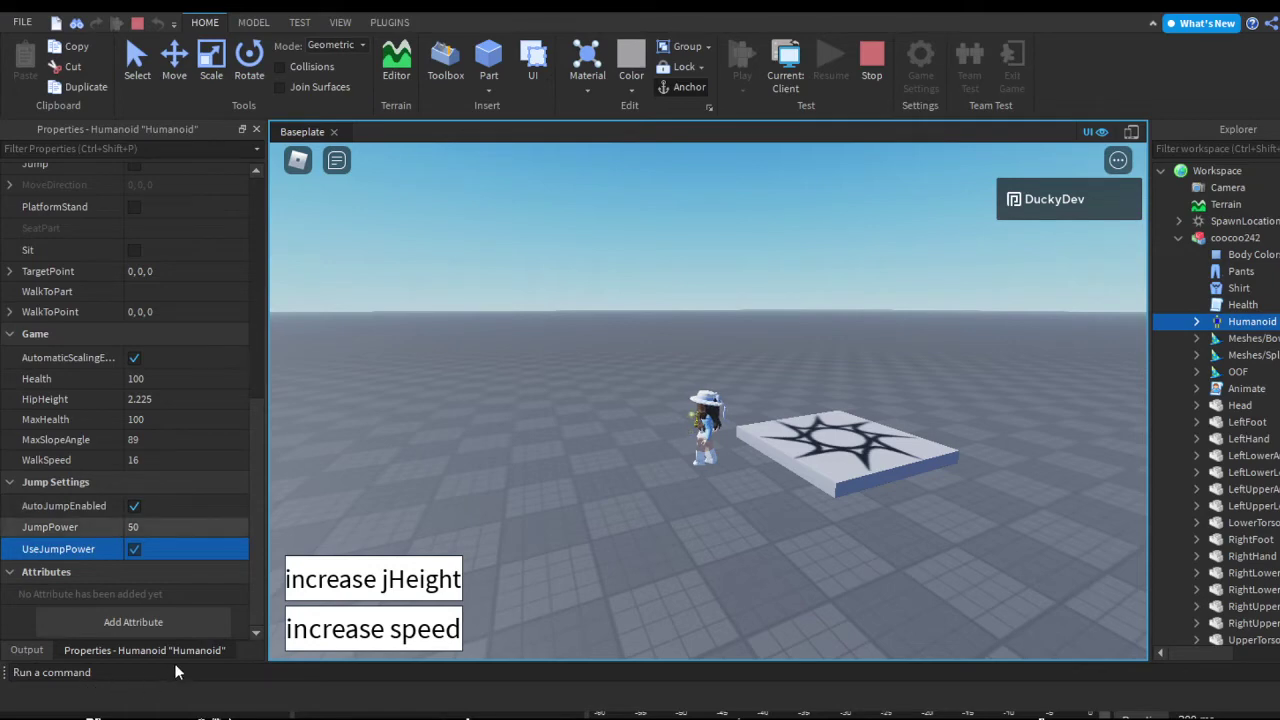
{"action": "scroll", "coordinate": [496, 430], "scroll_direction": "up", "scroll_amount": 3}
{"action": "key", "text": "space"}
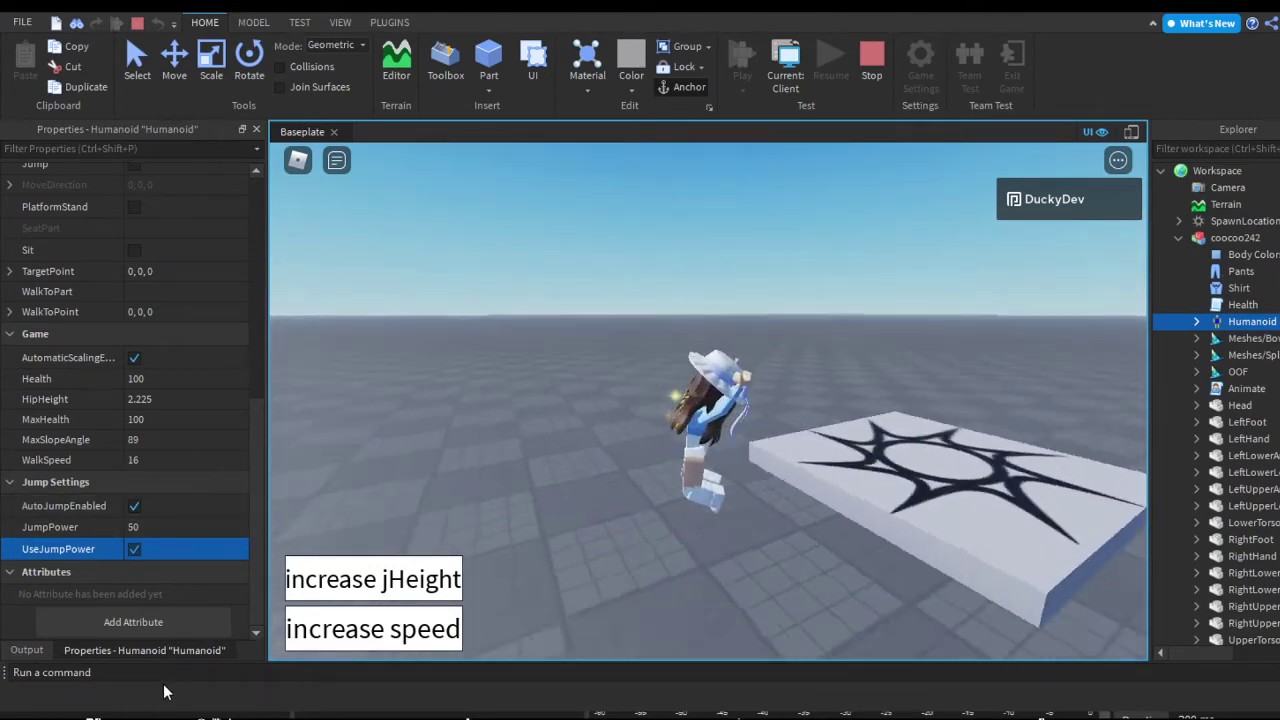
Disable UseJumpPower, set the Humanoid's JumpHeight to 7.2 and test a jump.
{"action": "left_click", "coordinate": [134, 549]}
{"action": "left_click", "coordinate": [185, 527]}
{"action": "type", "text": "7.2"}
{"action": "key", "text": "Return"}
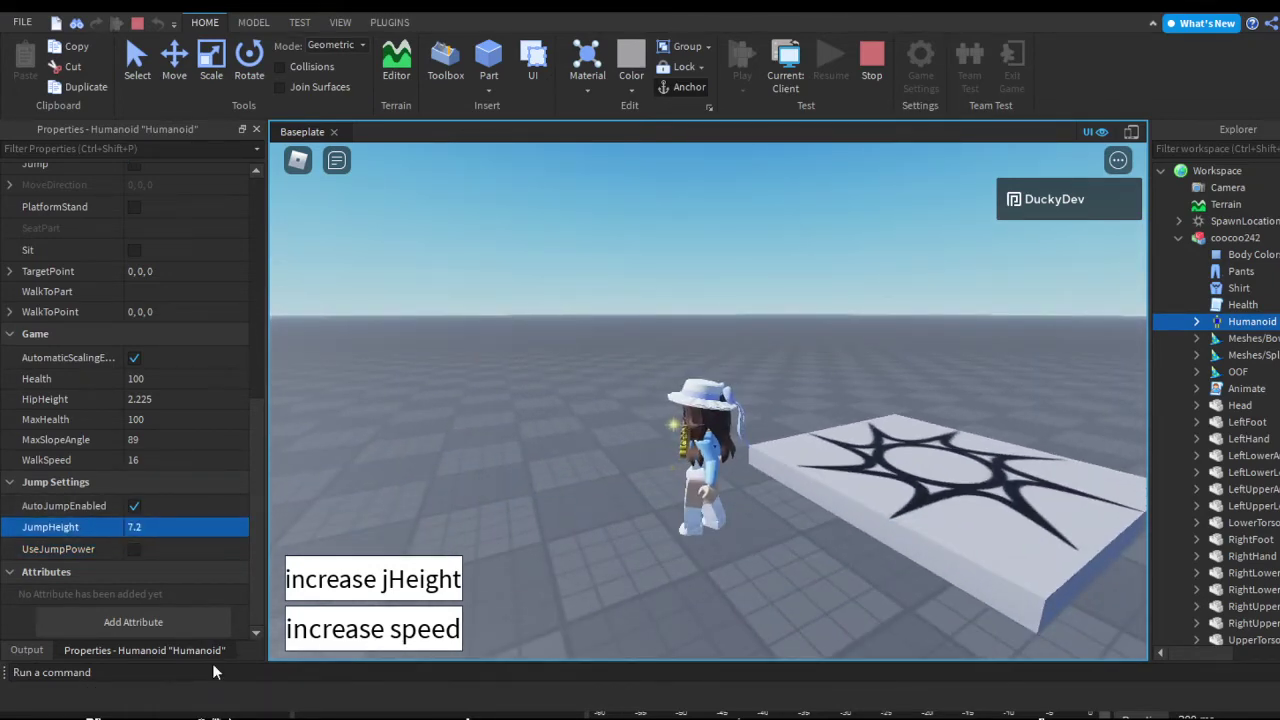
{"action": "key", "text": "space"}
Enable UseJumpPower again, set JumpPower to 100 and jump and move with the character.
{"action": "left_click", "coordinate": [134, 549]}
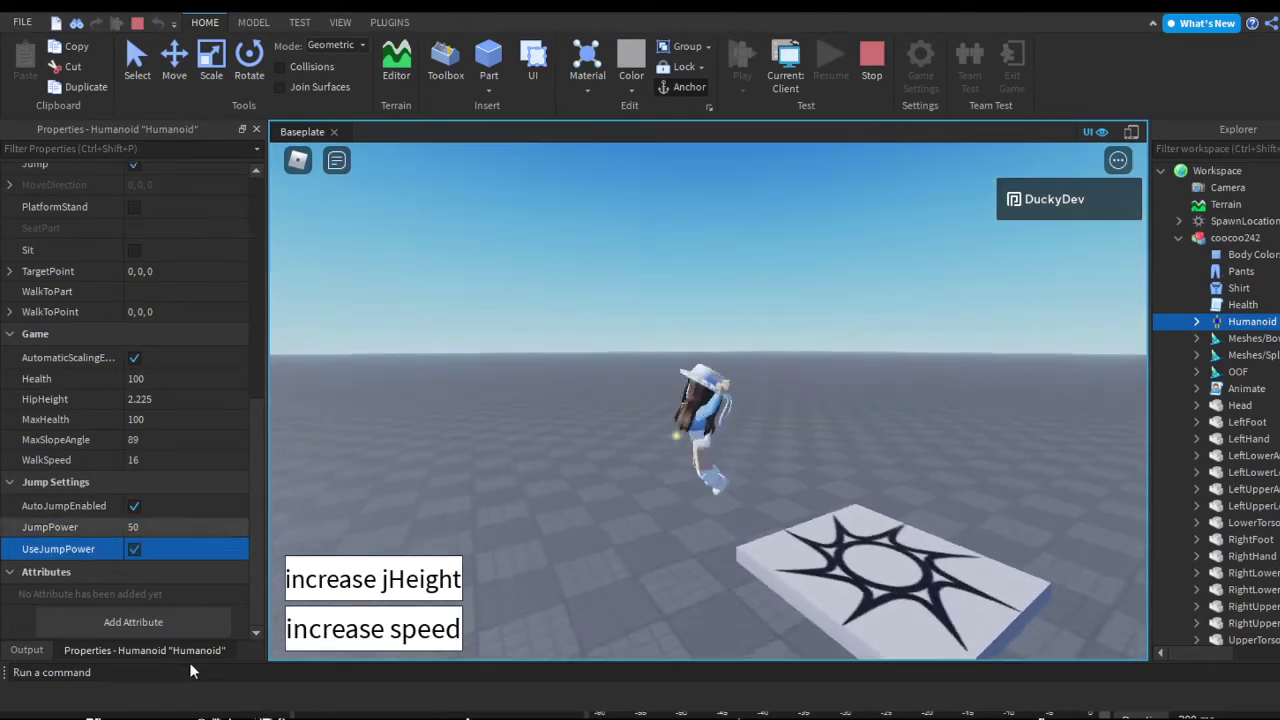
{"action": "key", "text": "Up"}
{"action": "type", "text": "100"}
{"action": "key", "text": "Return"}
{"action": "key", "text": "space"}
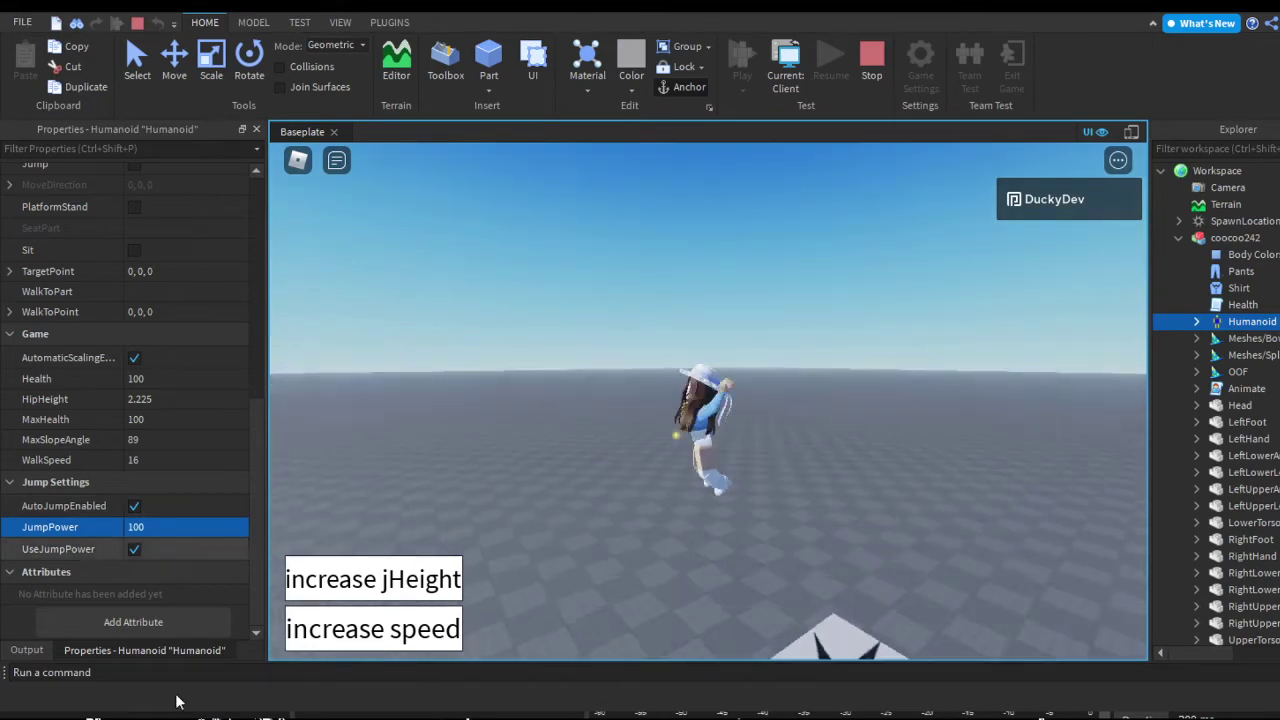
{"action": "scroll", "coordinate": [569, 511], "scroll_direction": "down", "scroll_amount": 3}
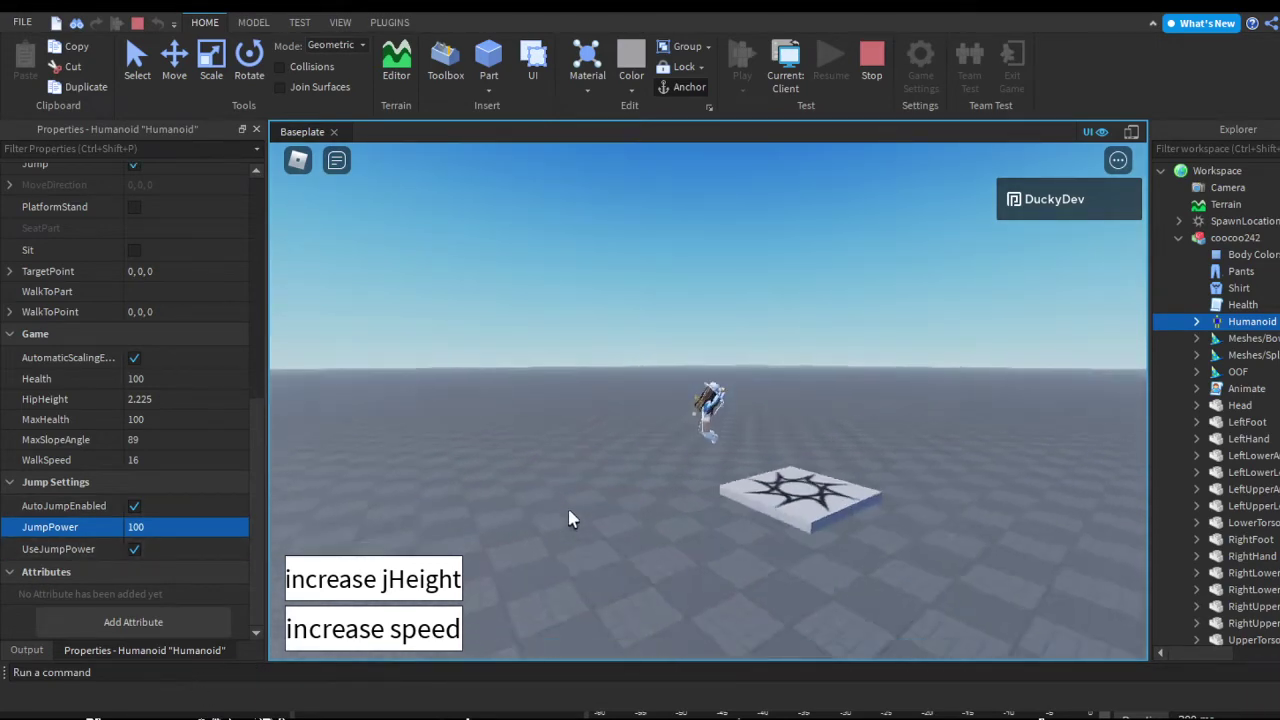
{"action": "key", "text": "w"}
Test the increase jHeight button with UseJumpPower switched on and off, making the character jump between uses.
{"action": "left_click", "coordinate": [314, 580]}
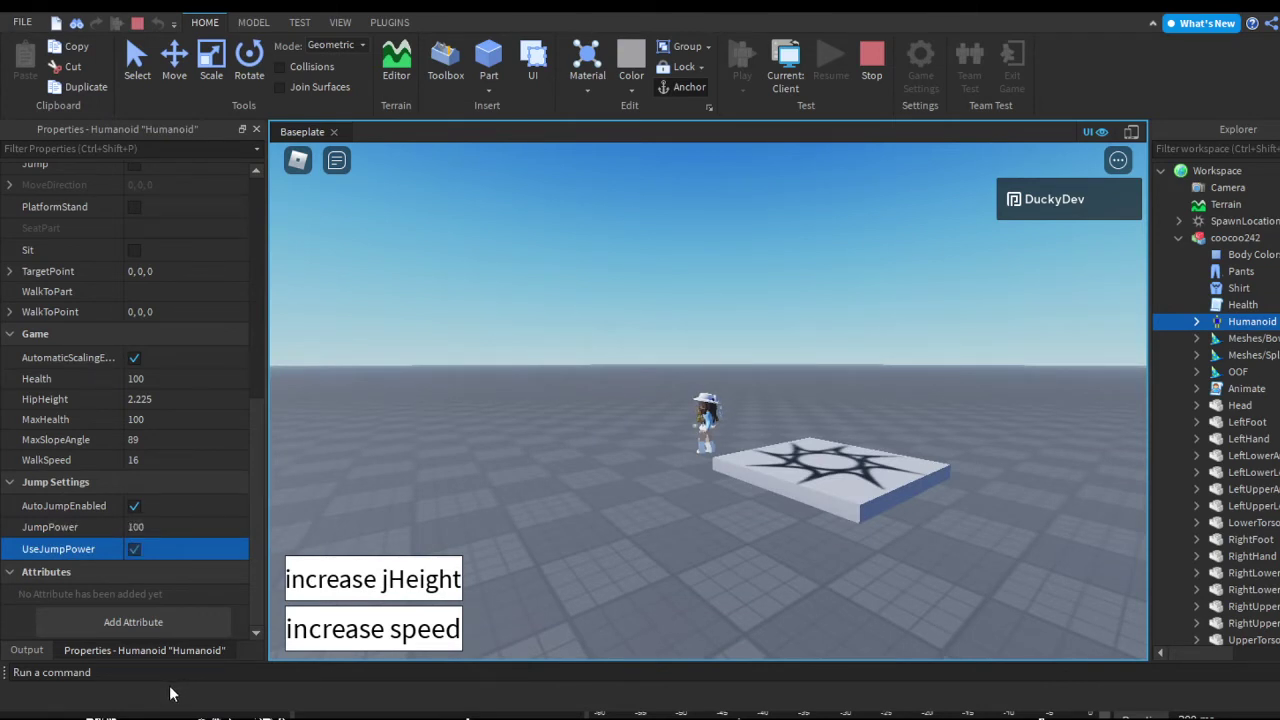
{"action": "left_click", "coordinate": [343, 590]}
{"action": "key", "text": "space"}
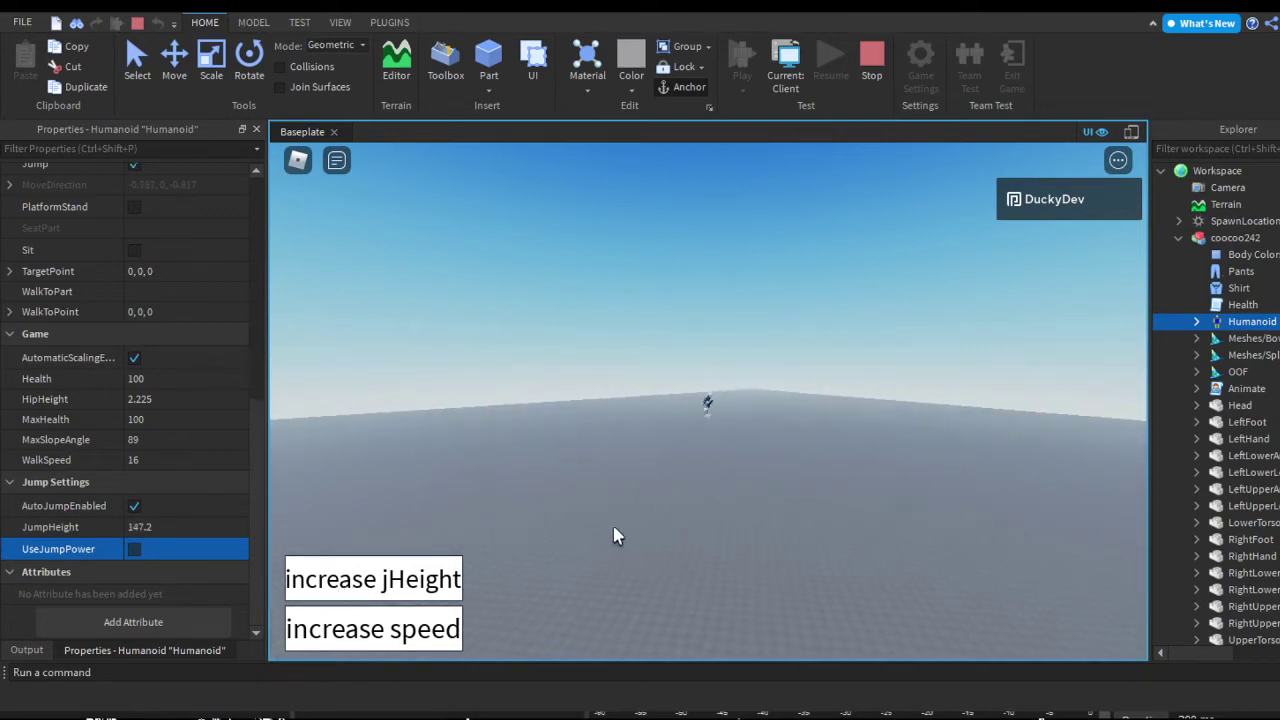
{"action": "left_click", "coordinate": [408, 590]}
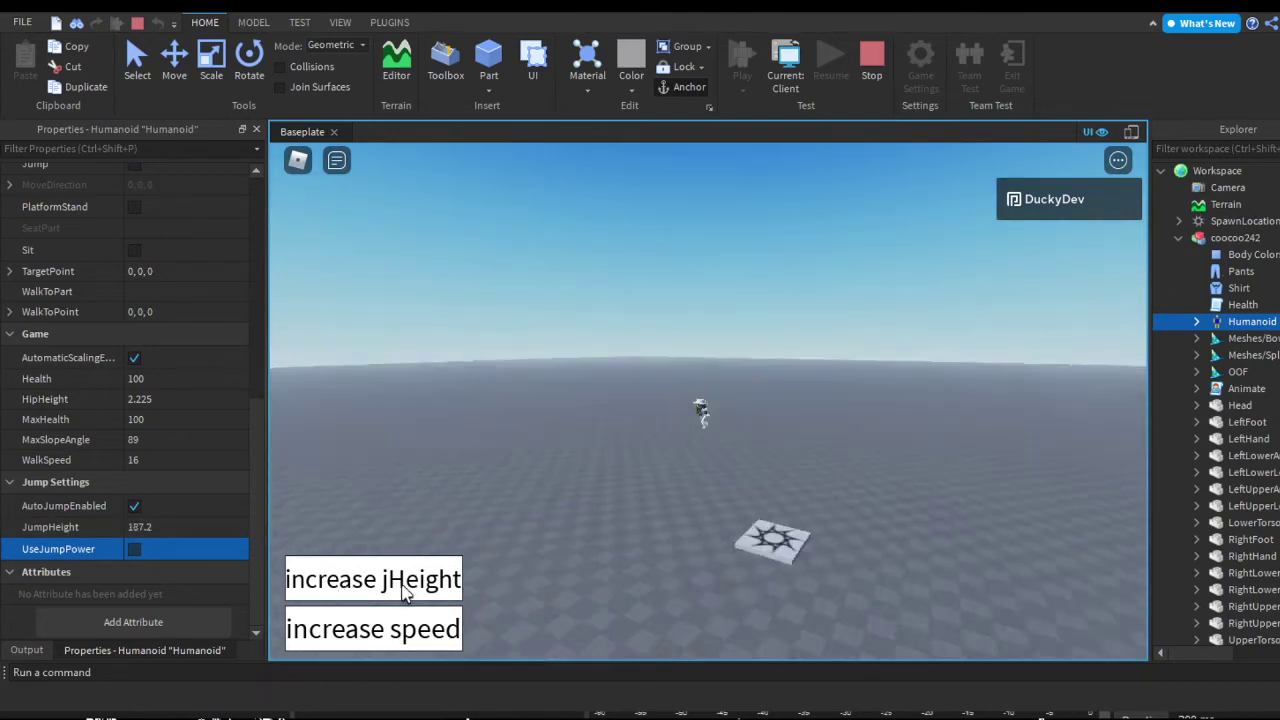
{"action": "key", "text": "space"}
{"action": "left_click", "coordinate": [410, 592]}
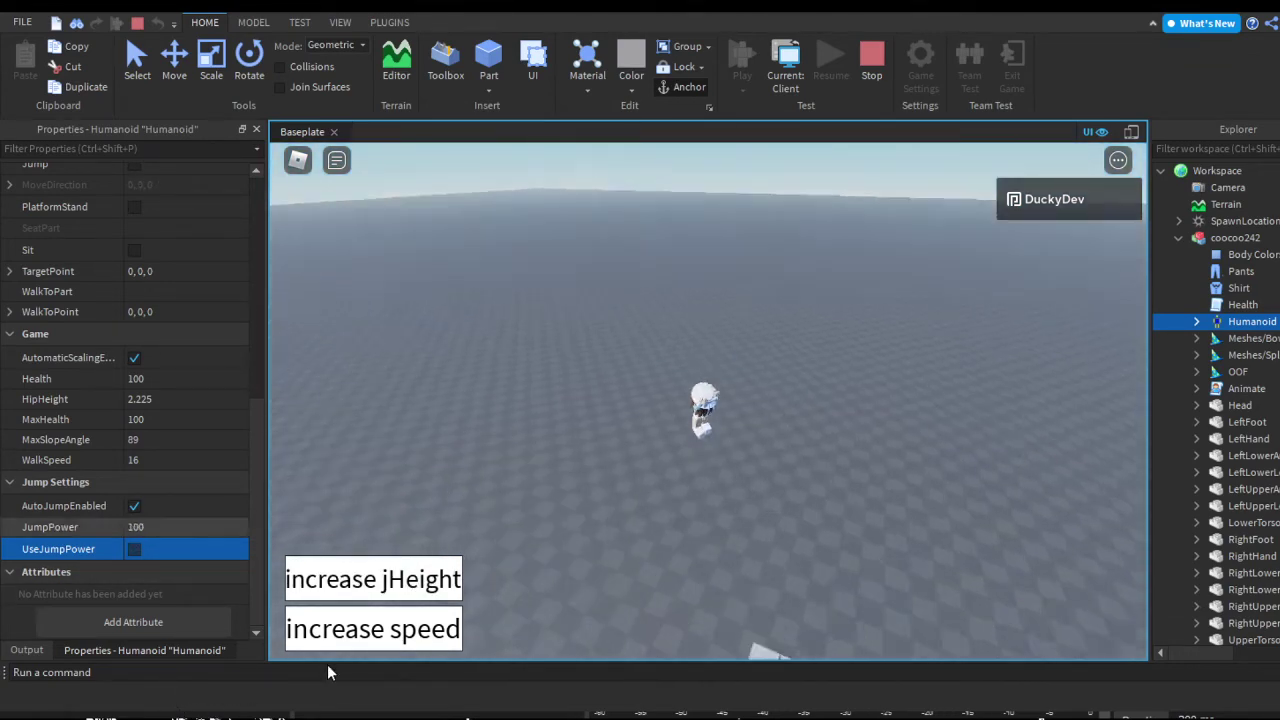
{"action": "key", "text": "space"}
Use the increase jHeight button repeatedly until JumpHeight reaches 1047.2.
{"action": "left_click", "coordinate": [371, 594]}
{"action": "left_click", "coordinate": [372, 593]}
{"action": "left_click", "coordinate": [373, 592]}
{"action": "left_click", "coordinate": [373, 592]}
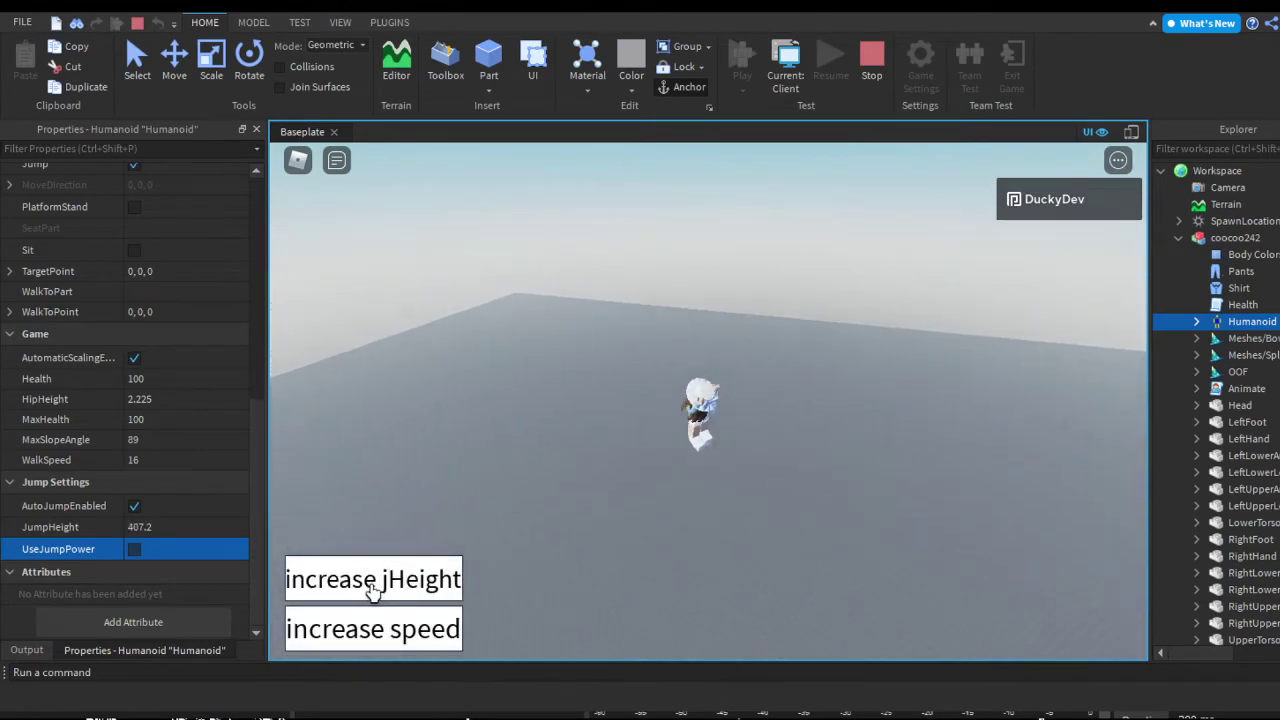
{"action": "left_click", "coordinate": [373, 592]}
{"action": "left_click", "coordinate": [373, 592]}
{"action": "left_click", "coordinate": [373, 592]}
{"action": "left_click", "coordinate": [373, 592]}
{"action": "left_click", "coordinate": [373, 592]}
{"action": "left_click", "coordinate": [373, 592]}
{"action": "left_click", "coordinate": [373, 592]}
{"action": "left_click", "coordinate": [373, 592]}
{"action": "left_click", "coordinate": [373, 592]}
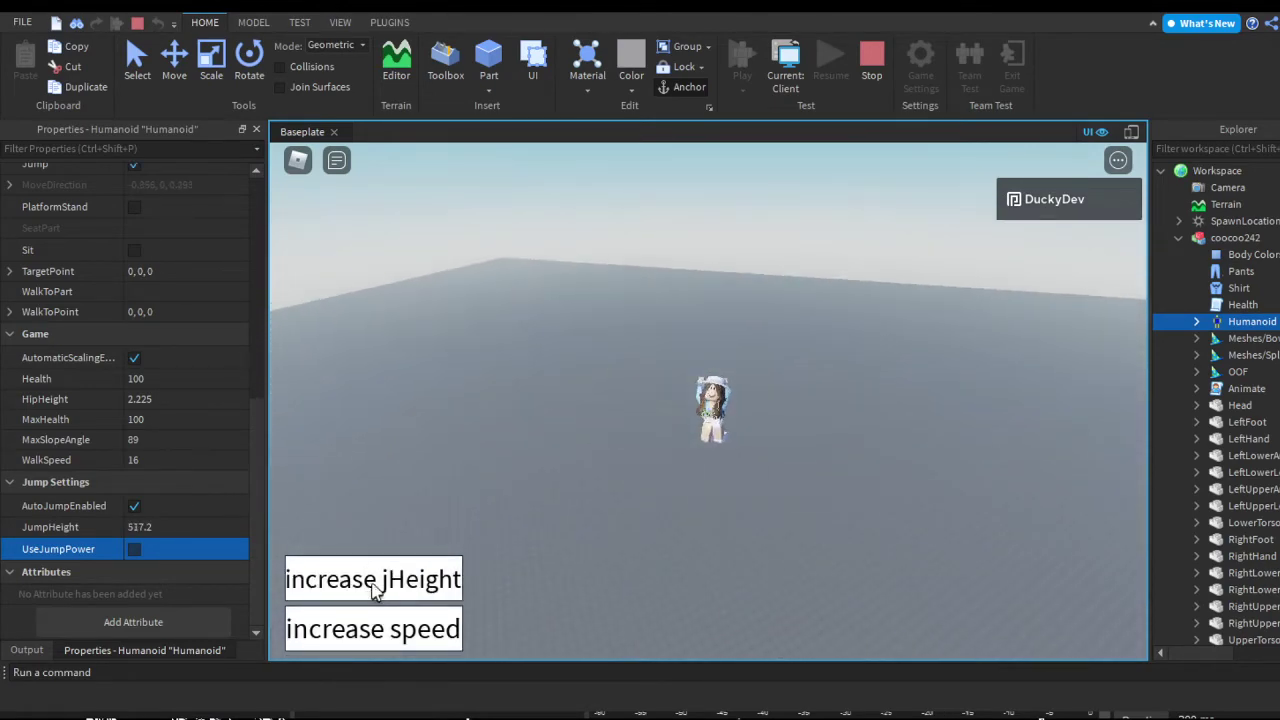
{"action": "left_click", "coordinate": [373, 592]}
{"action": "left_click", "coordinate": [373, 592]}
{"action": "left_click", "coordinate": [372, 590]}
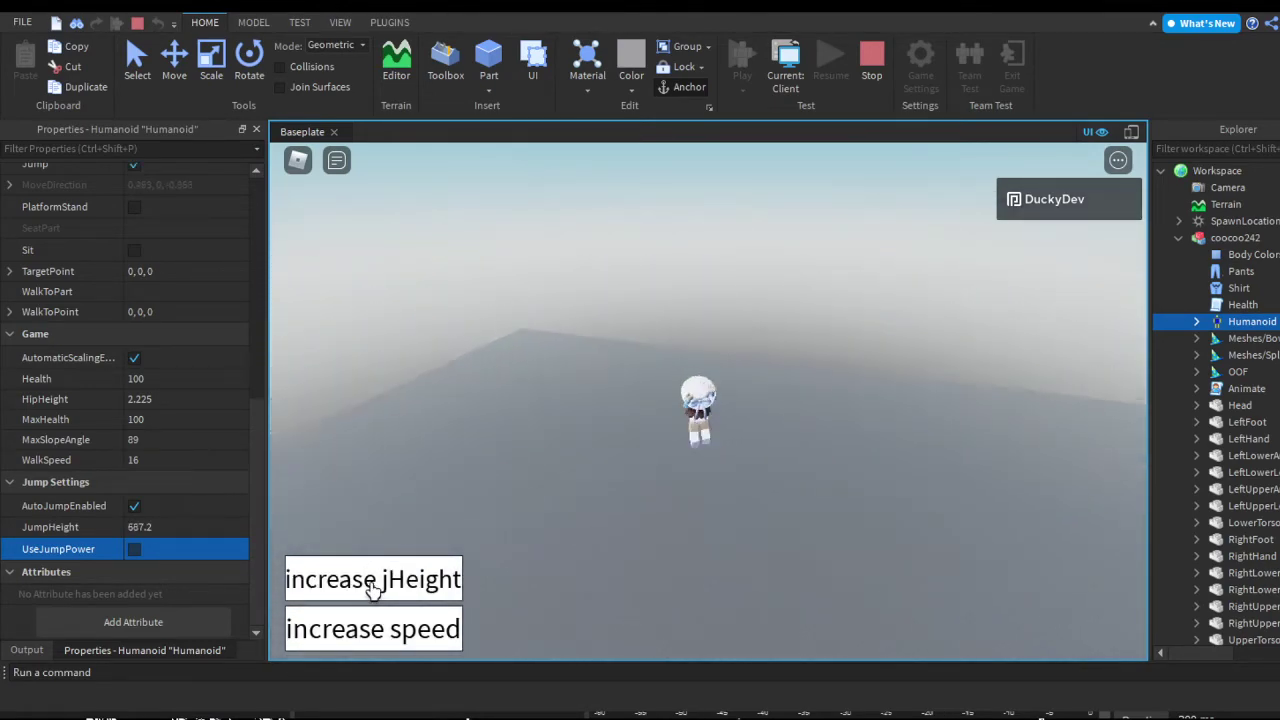
{"action": "left_click", "coordinate": [369, 589]}
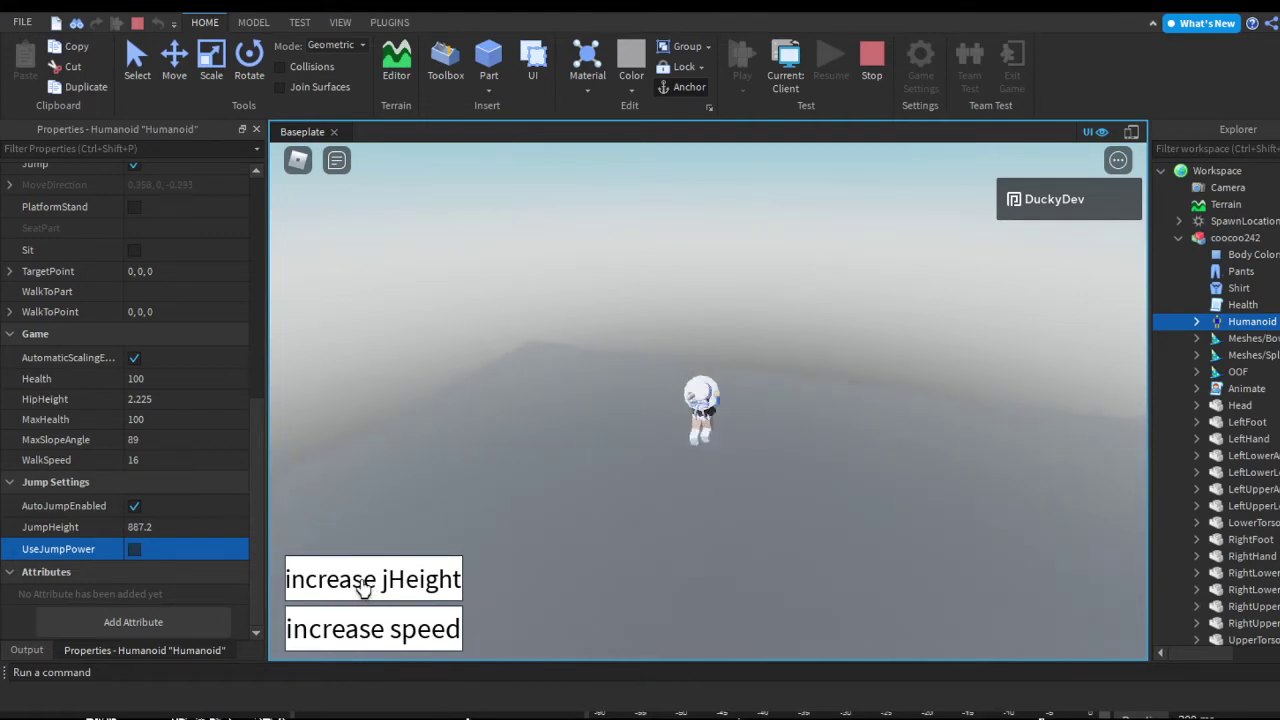
{"action": "left_click", "coordinate": [361, 587]}
Use the increase speed button repeatedly until WalkSpeed reaches 480, try the character's movement and stop the playtest.
{"action": "left_click", "coordinate": [343, 626]}
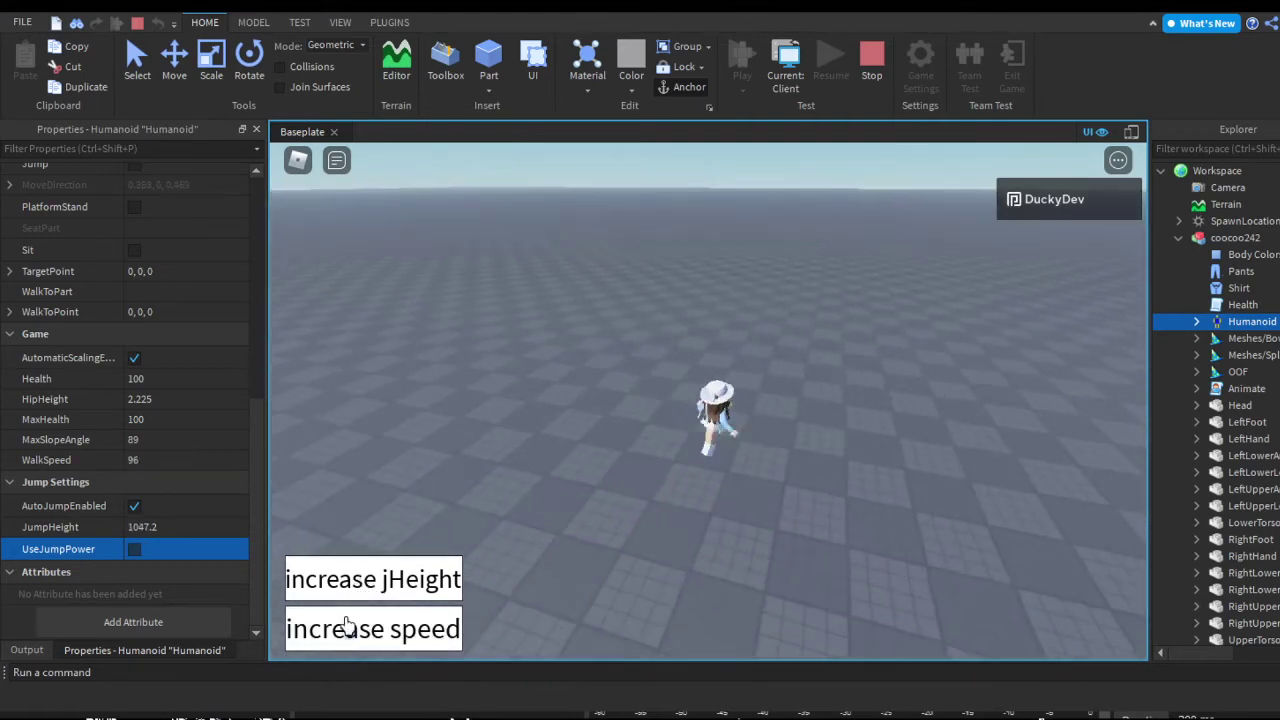
{"action": "left_click", "coordinate": [349, 634]}
{"action": "left_click", "coordinate": [349, 634]}
{"action": "left_click", "coordinate": [350, 635]}
{"action": "left_click", "coordinate": [350, 635]}
{"action": "left_click", "coordinate": [350, 635]}
{"action": "left_click", "coordinate": [350, 635]}
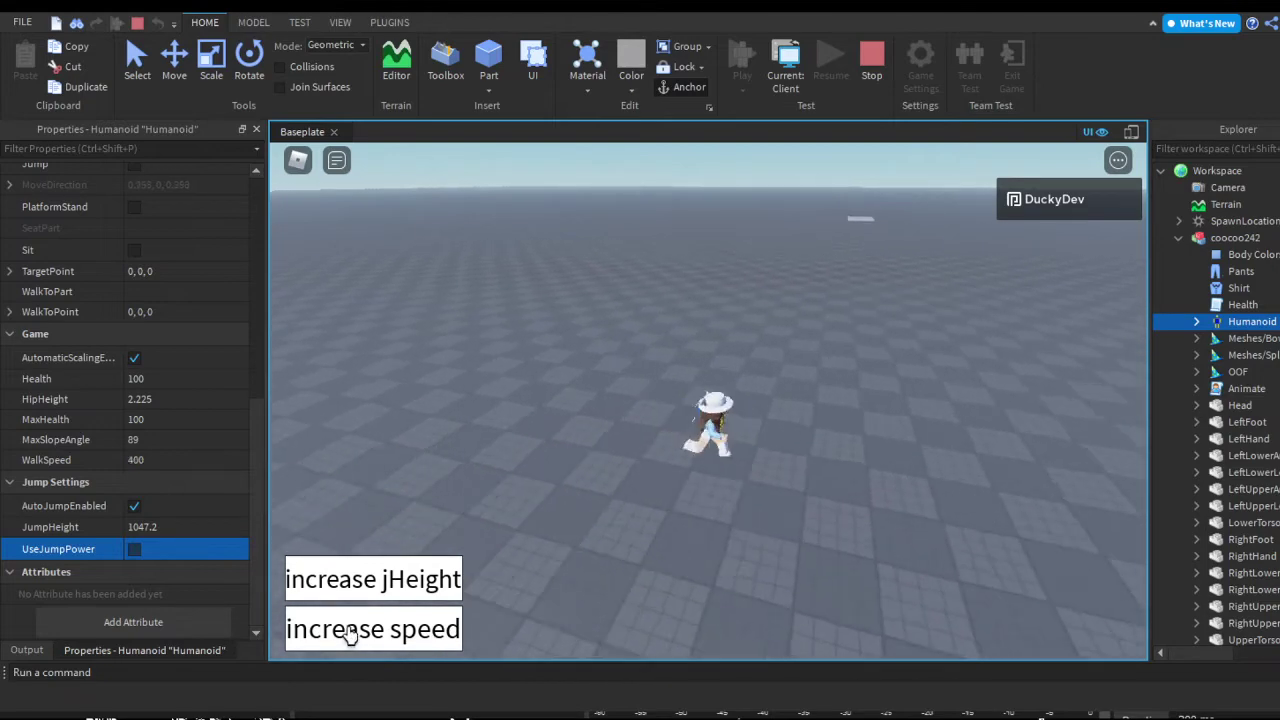
{"action": "left_click", "coordinate": [351, 635]}
{"action": "left_click", "coordinate": [351, 635]}
{"action": "left_click", "coordinate": [348, 632]}
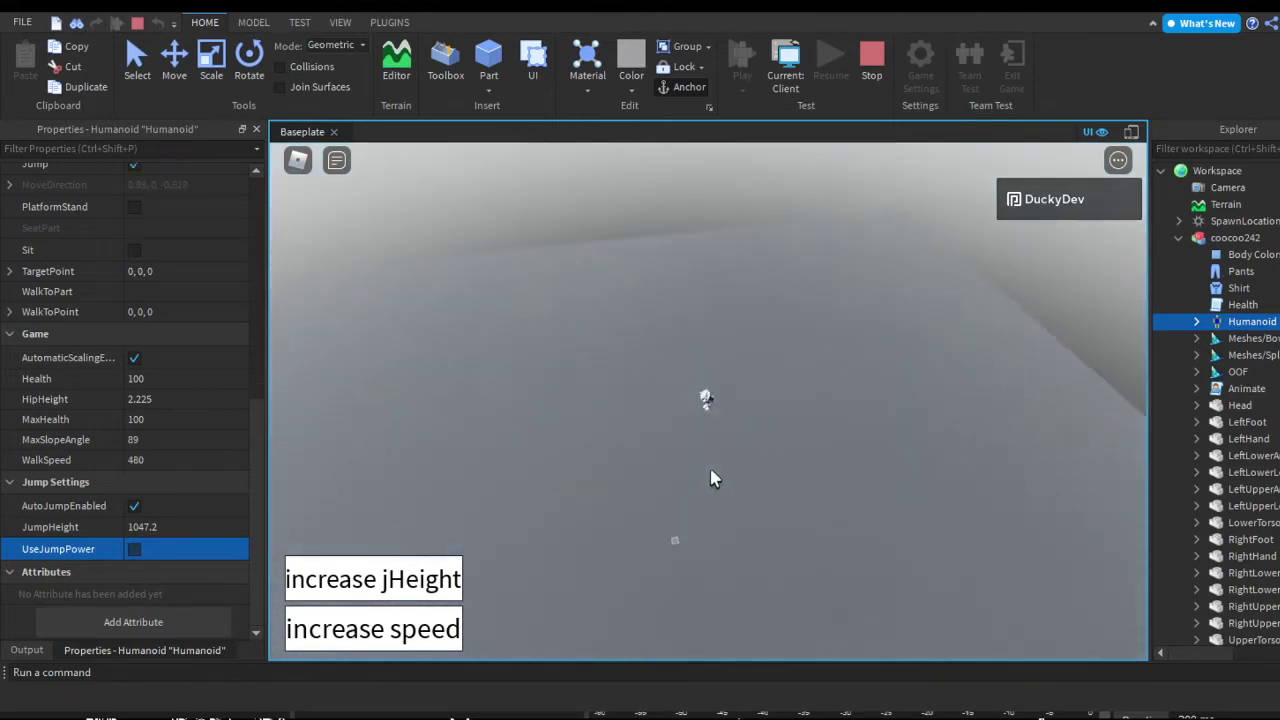
{"action": "right_click_drag", "start_coordinate": [713, 478], "coordinate": [715, 466]}
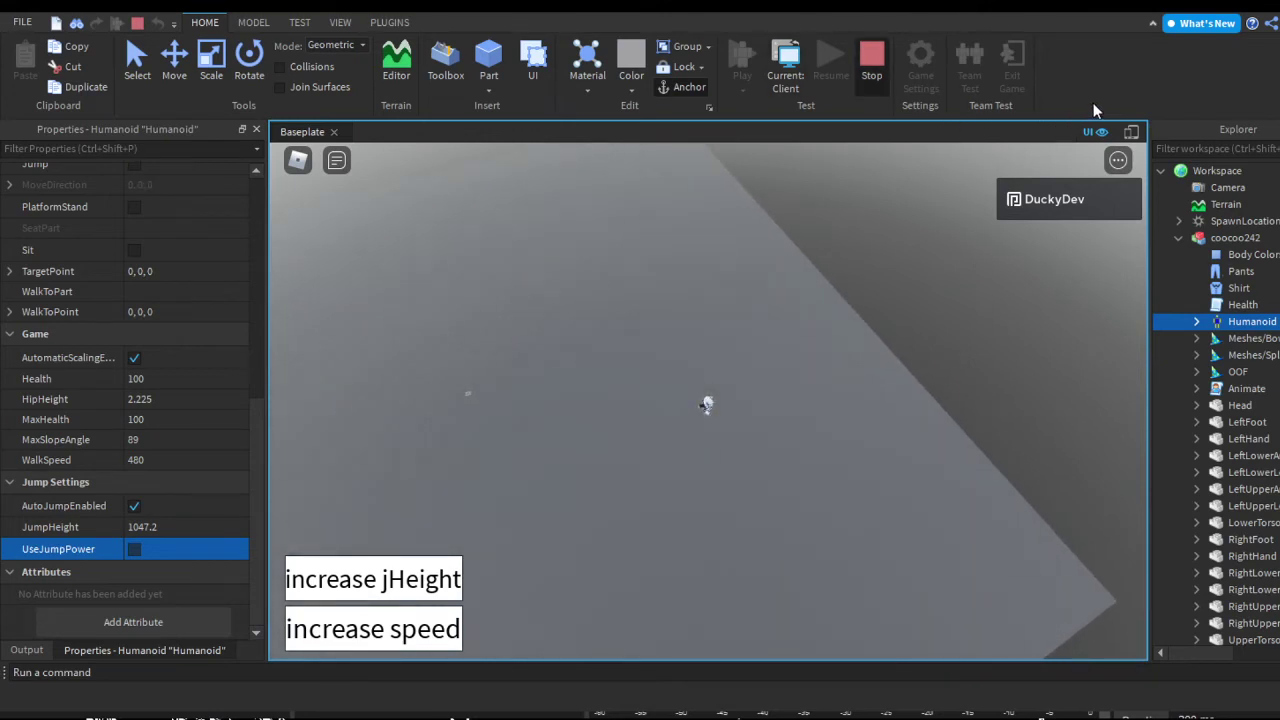
{"action": "left_click", "coordinate": [872, 68]}
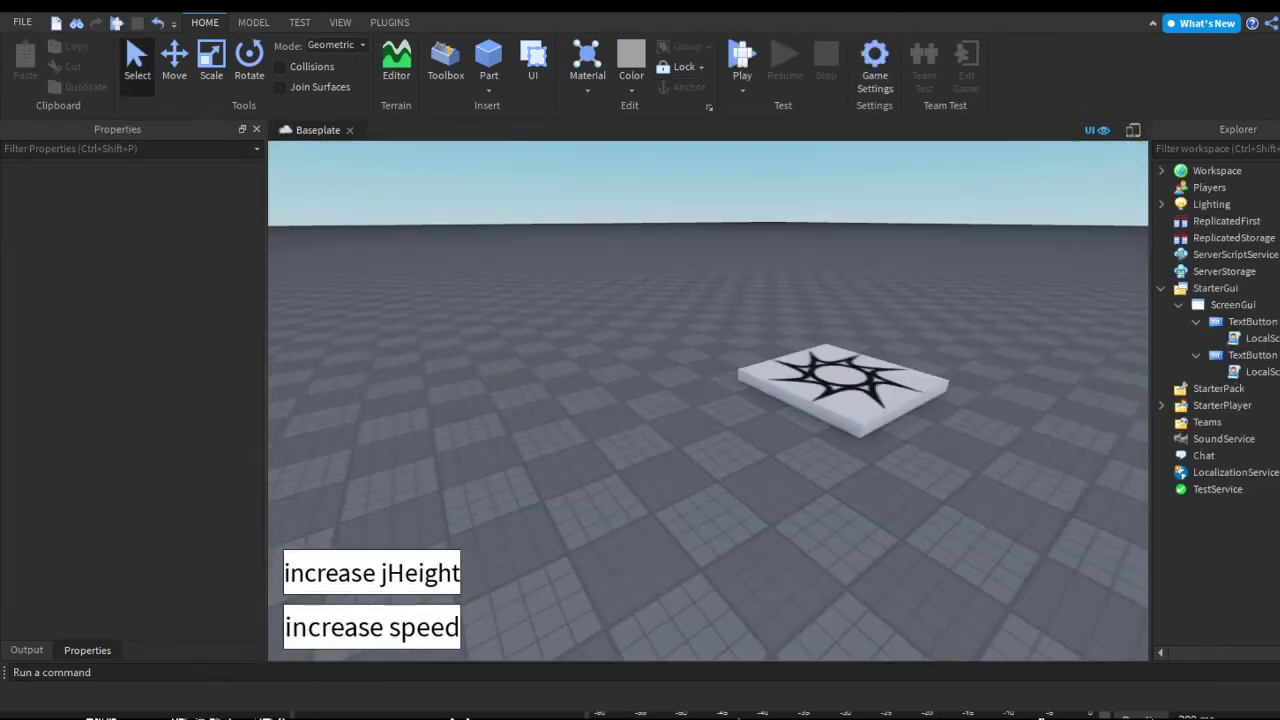
Duplicate the increase jHeight TextButton and place the copy directly above the original.
{"action": "right_click_drag", "start_coordinate": [1042, 692], "coordinate": [1030, 646]}
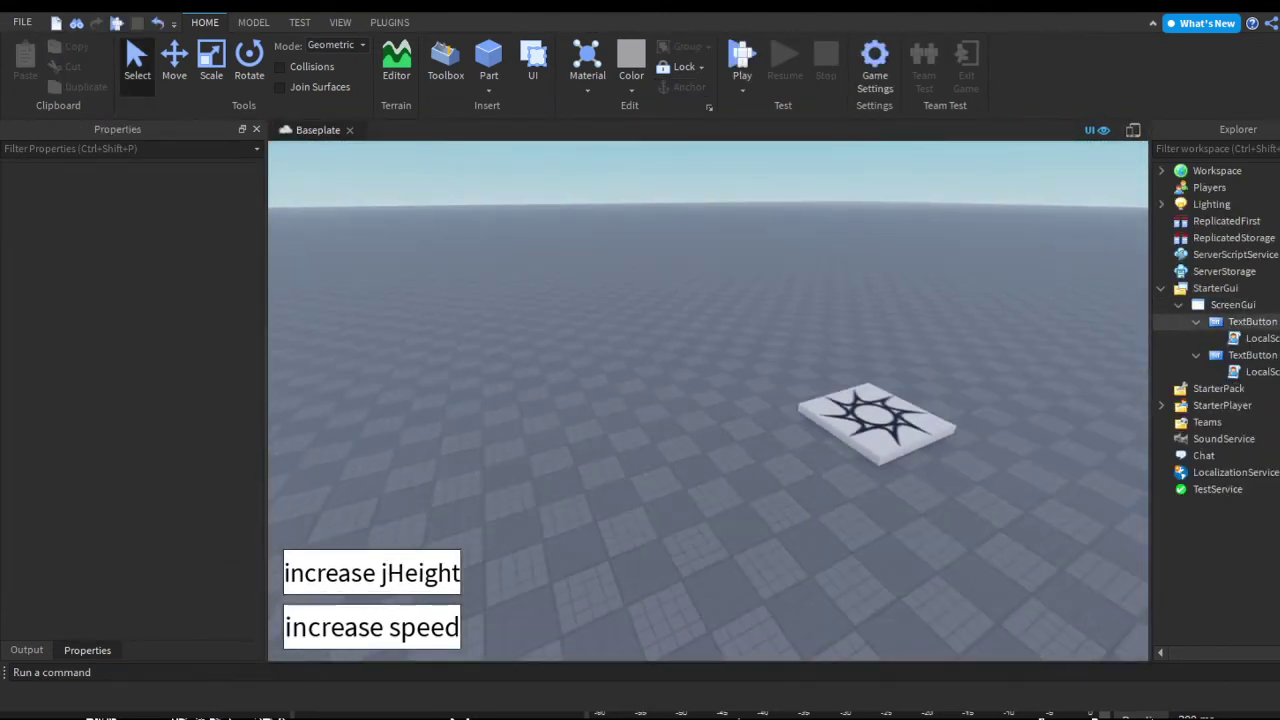
{"action": "left_click", "coordinate": [1262, 371]}
{"action": "left_click", "coordinate": [1256, 355]}
{"action": "key", "text": "ctrl+d"}
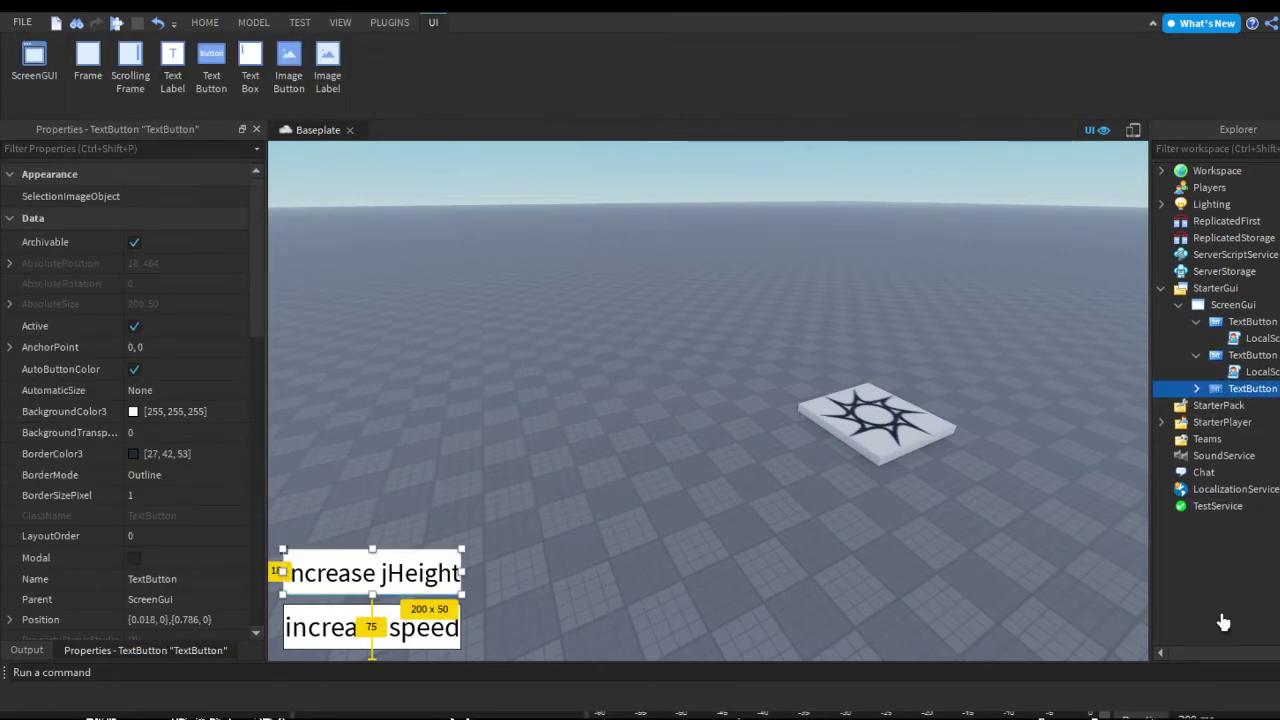
{"action": "left_click_drag", "start_coordinate": [372, 573], "coordinate": [372, 520]}
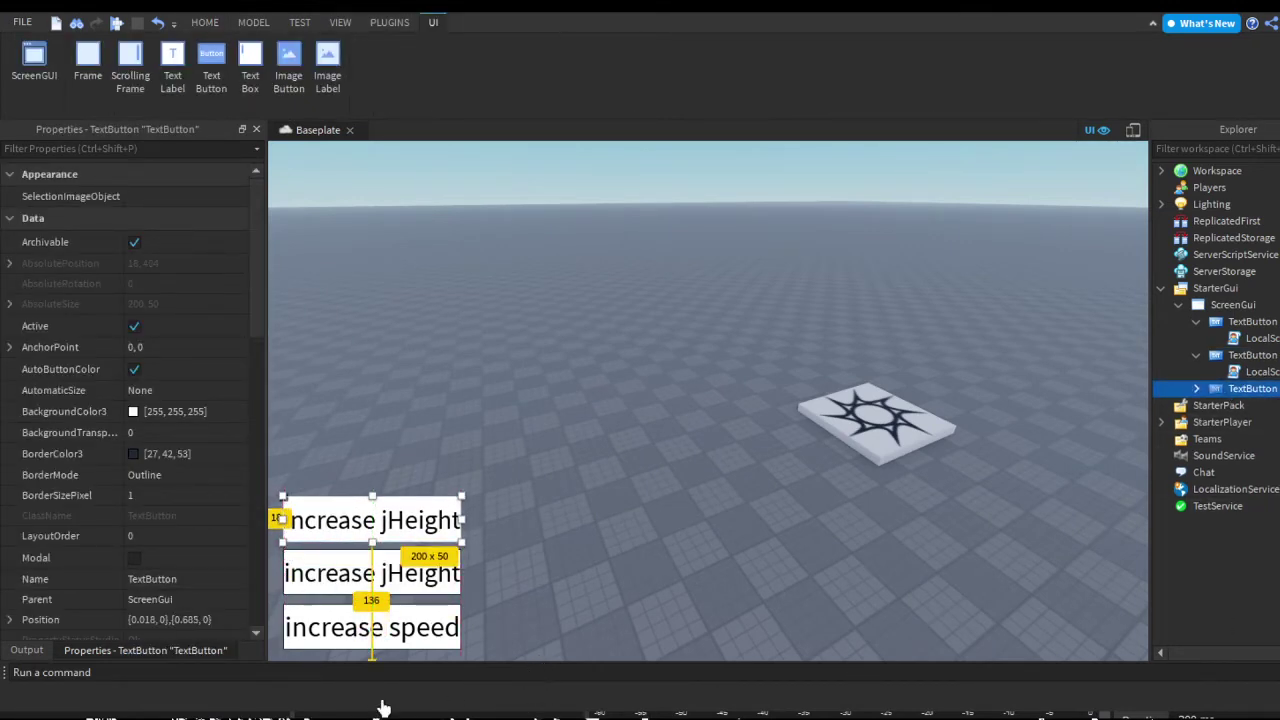
Set the duplicated button's text to "decrease health".
{"action": "scroll", "coordinate": [205, 625], "scroll_direction": "down", "scroll_amount": 10}
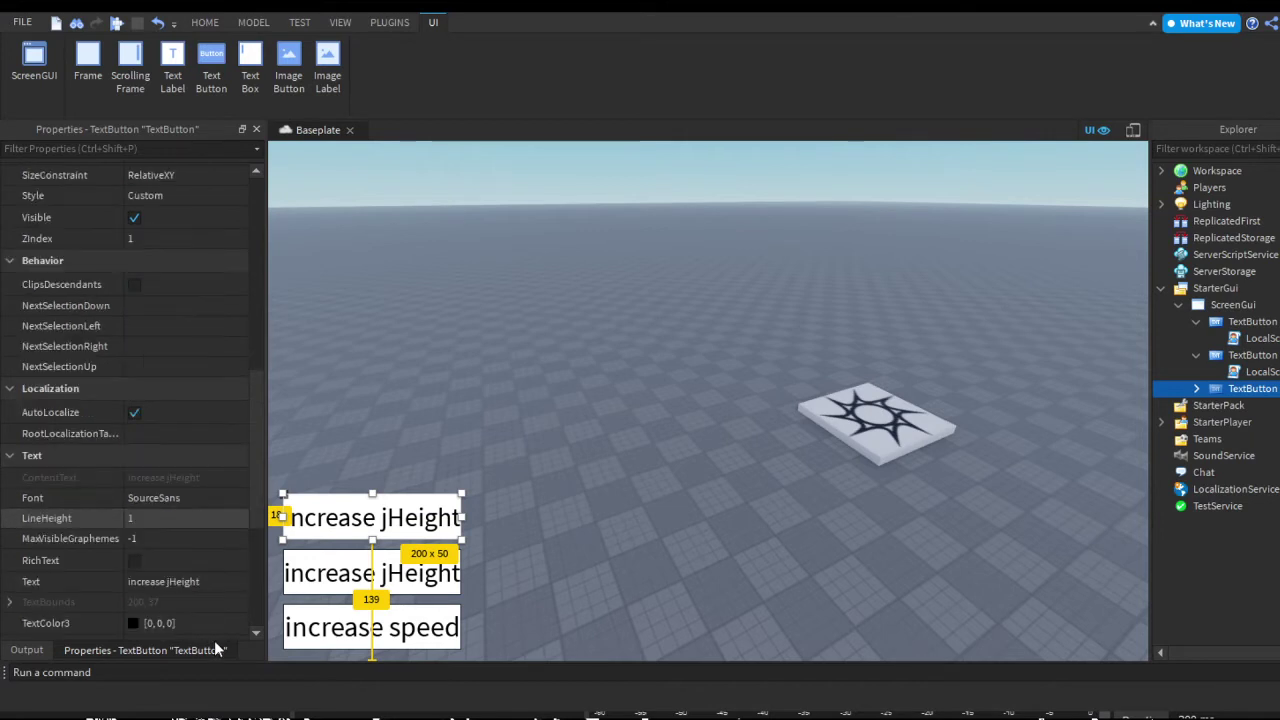
{"action": "left_click", "coordinate": [163, 581]}
{"action": "type", "text": "decrease"}
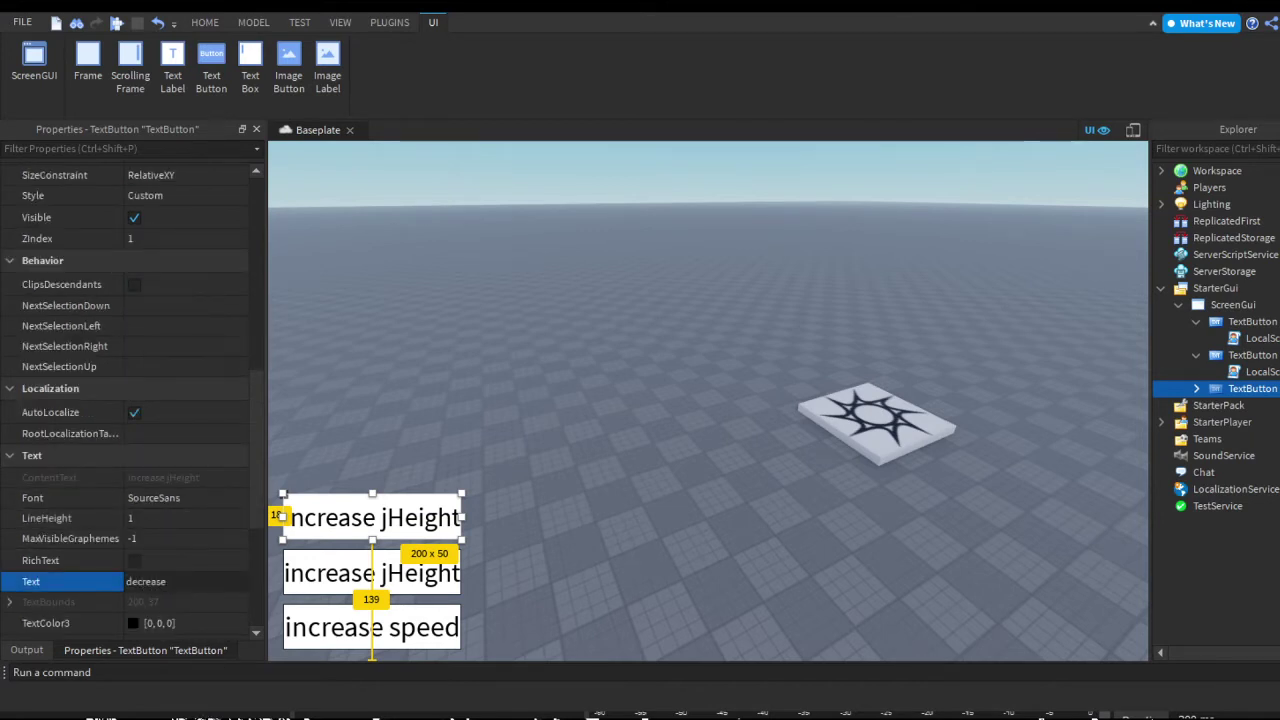
{"action": "type", "text": " health"}
{"action": "key", "text": "Return"}
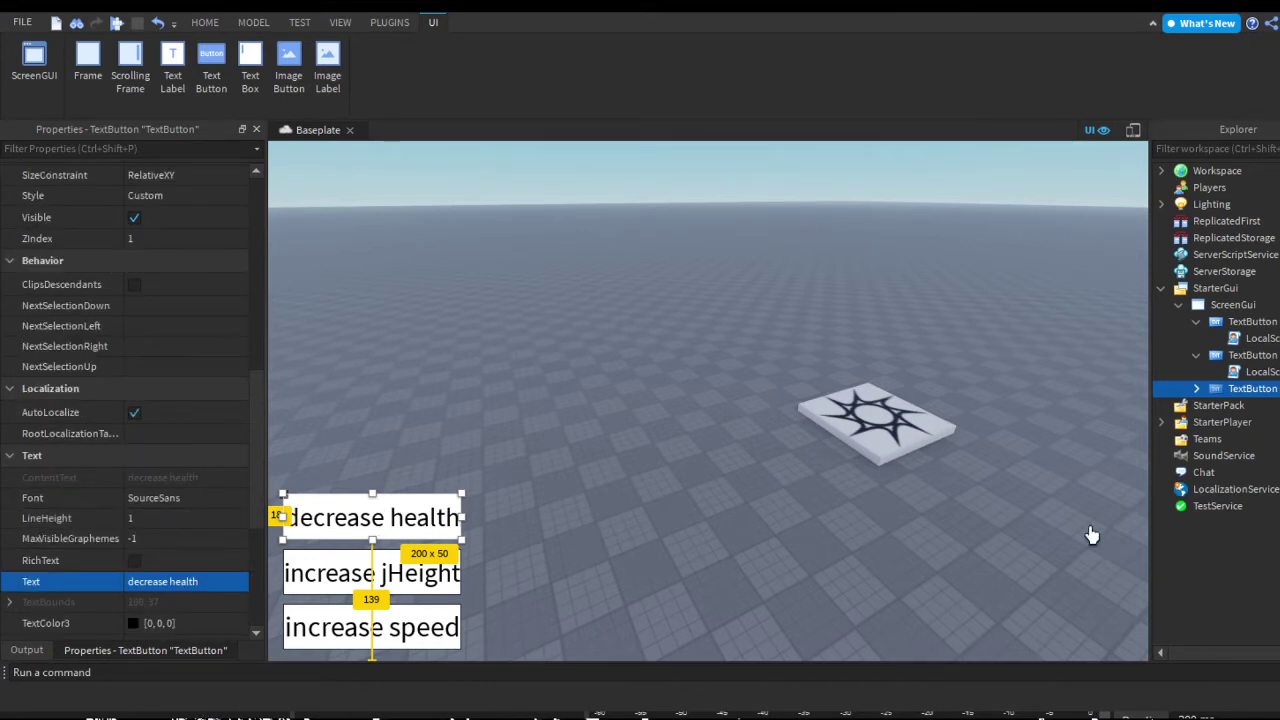
In the decrease health button's LocalScript, replace the JumpHeight line with player.Character.Humanoid.Health -= 10 and close the script.
{"action": "left_click", "coordinate": [1262, 372]}
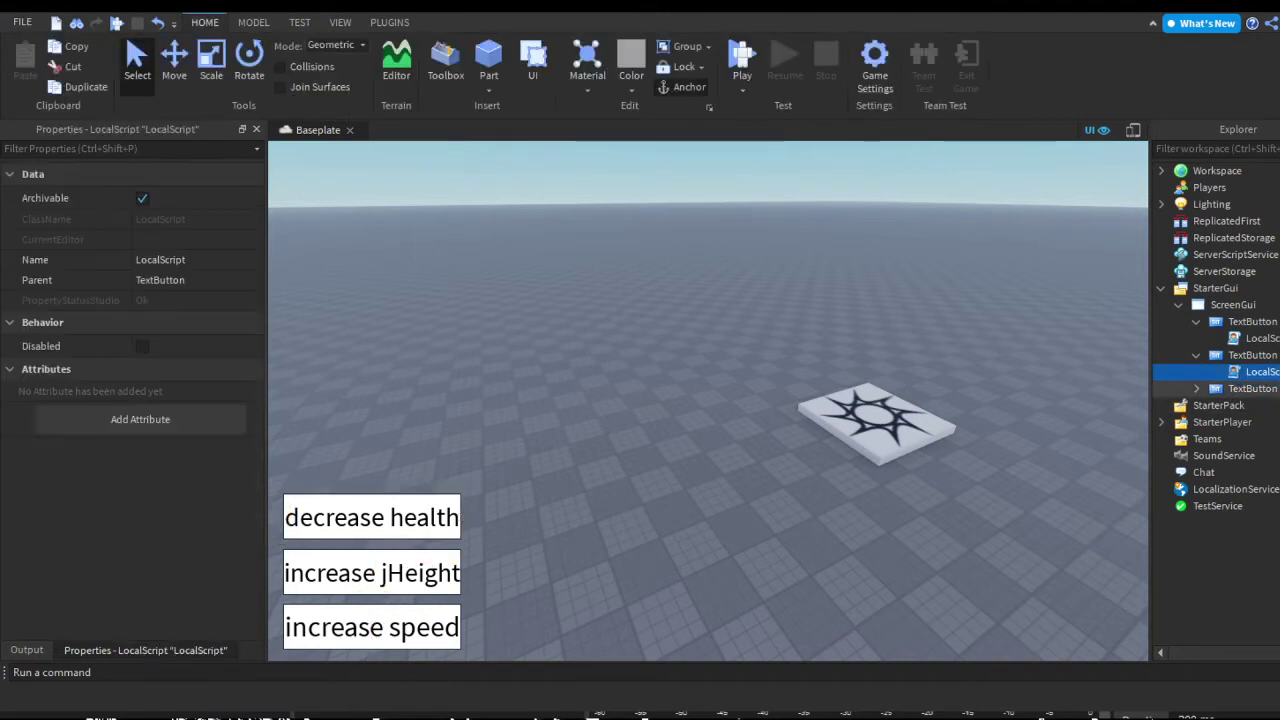
{"action": "left_click", "coordinate": [1252, 389]}
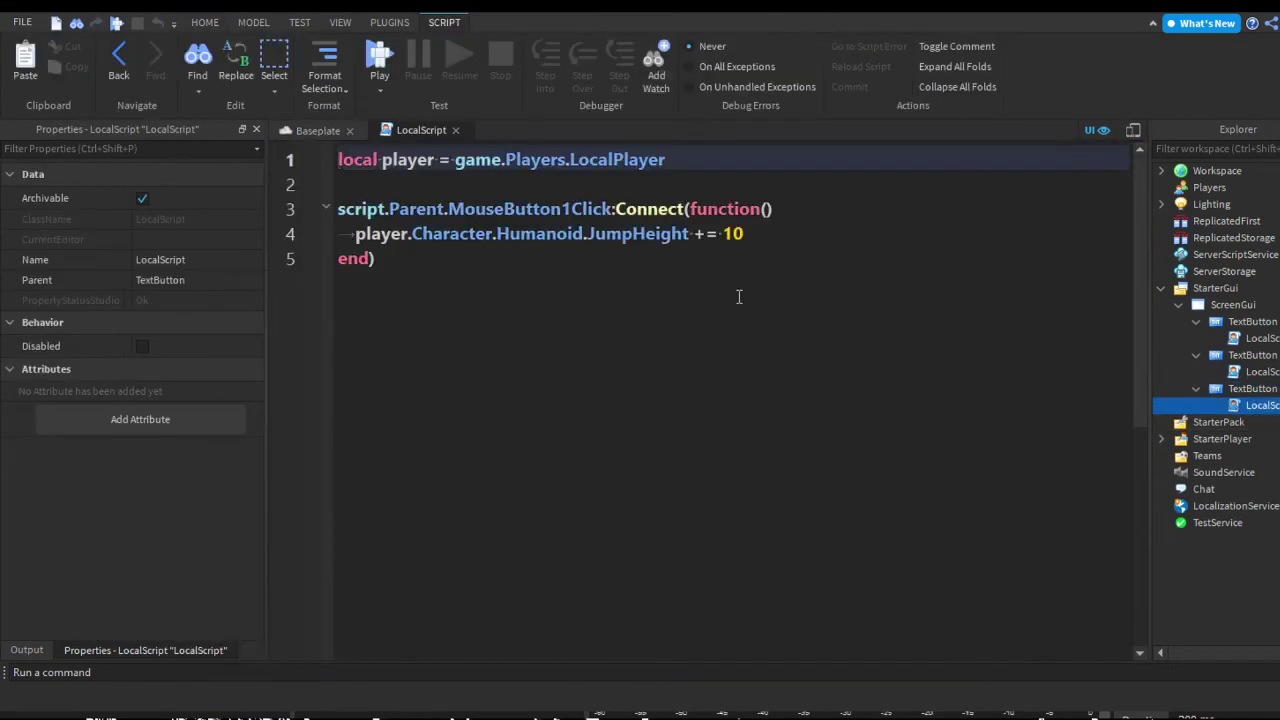
{"action": "left_click_drag", "start_coordinate": [770, 233], "coordinate": [367, 234]}
{"action": "key", "text": "BackSpace"}
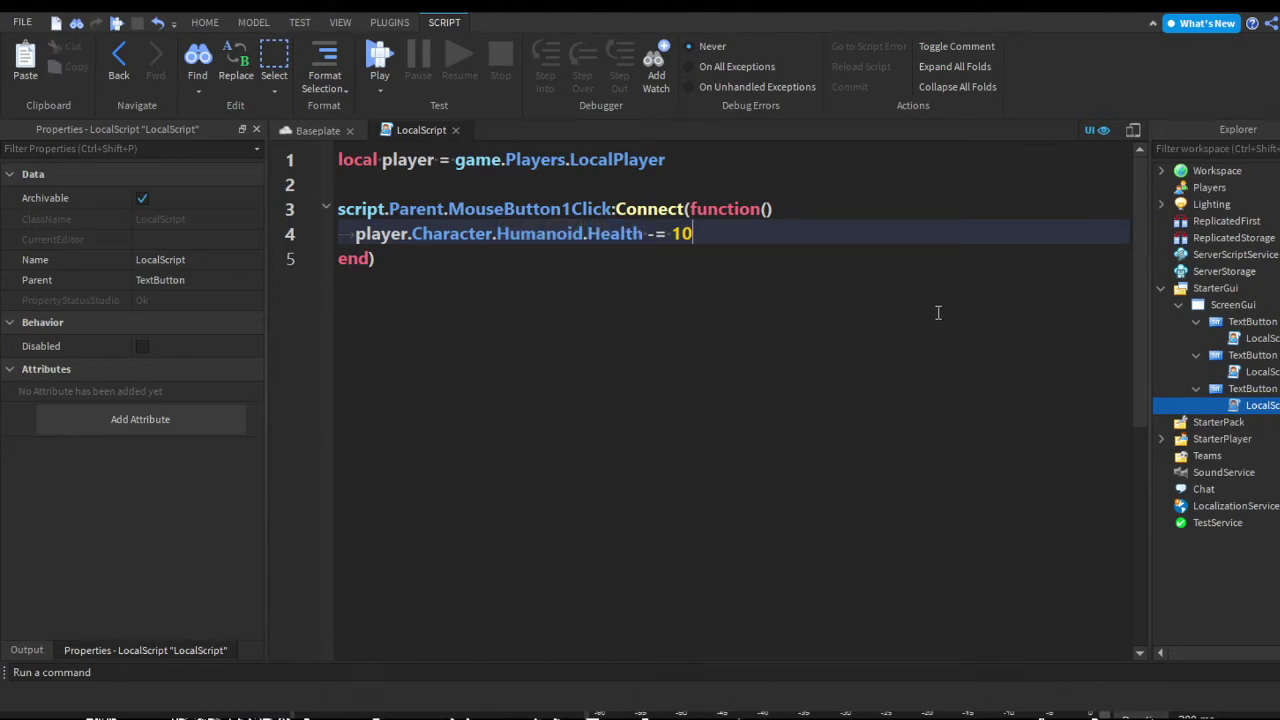
{"action": "left_click", "coordinate": [456, 130]}
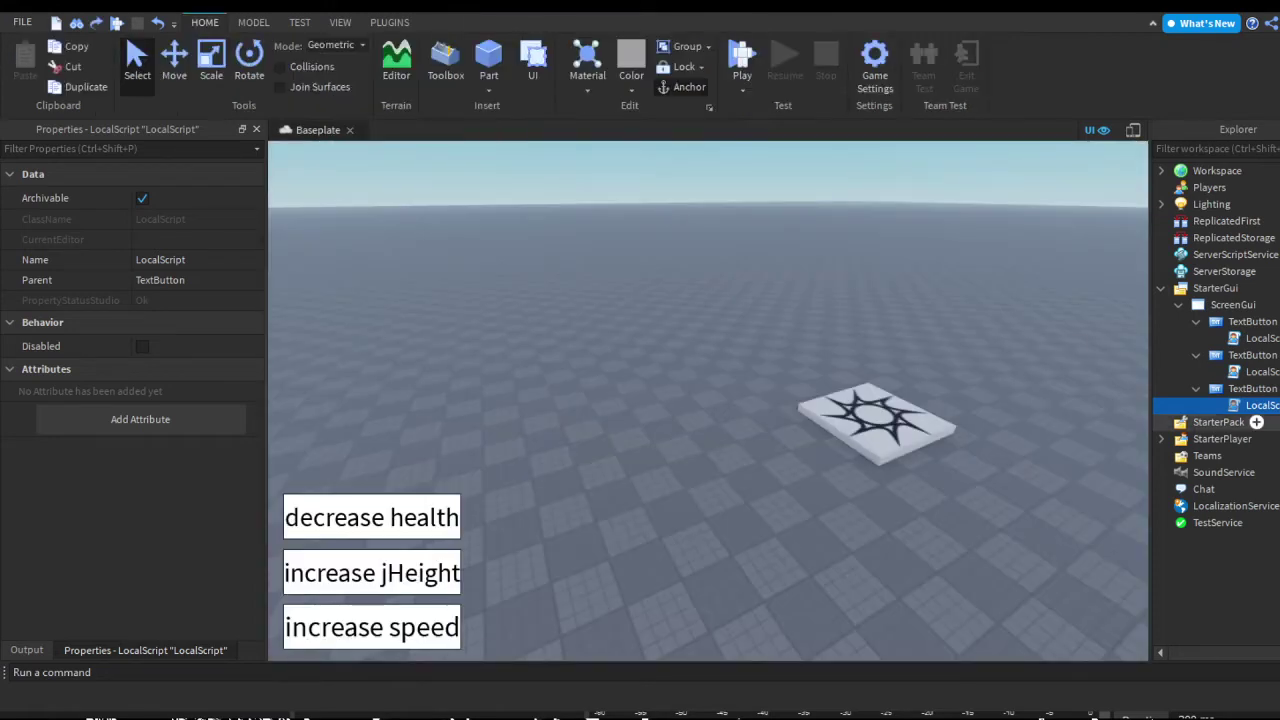
Duplicate the decrease health TextButton and place the copy directly above the original.
{"action": "left_click", "coordinate": [1252, 388]}
{"action": "key", "text": "ctrl+d"}
{"action": "left_click_drag", "start_coordinate": [401, 516], "coordinate": [402, 473]}
{"action": "left_click_drag", "start_coordinate": [517, 609], "coordinate": [517, 600]}
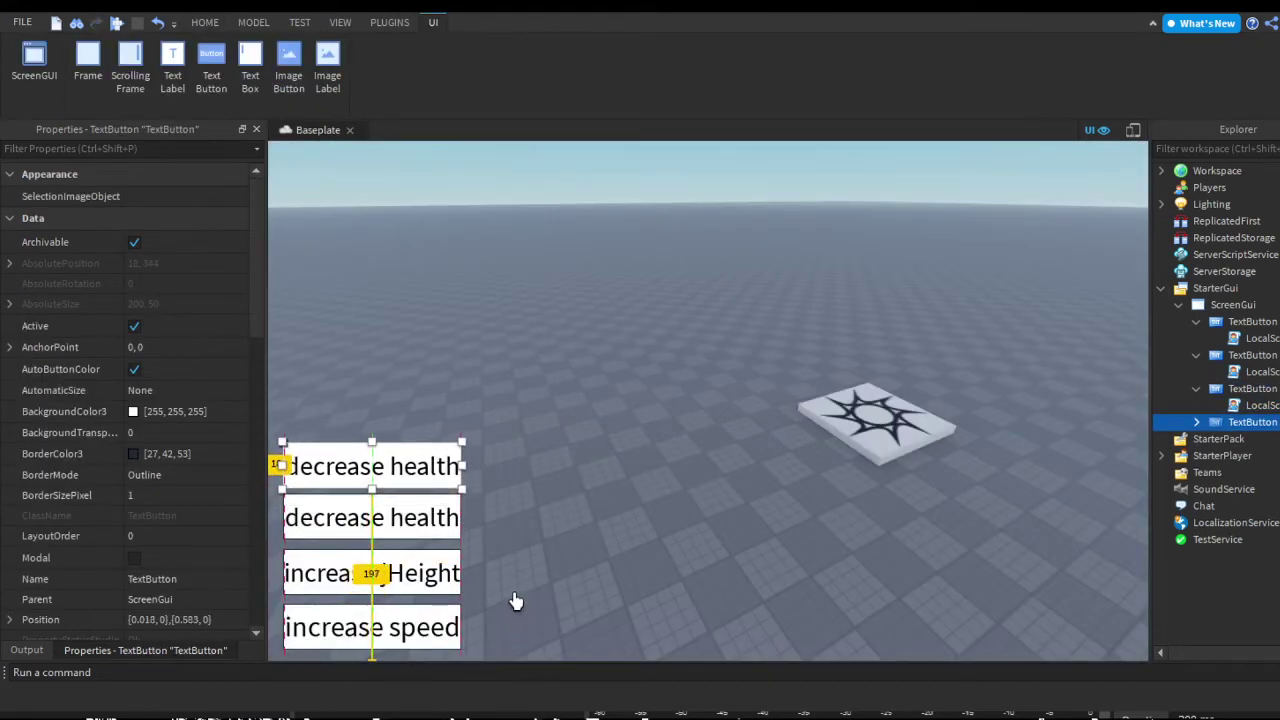
Set the new copy's text to "increase health", keeping RichText off, and reveal the LocalScript inside it.
{"action": "scroll", "coordinate": [190, 580], "scroll_direction": "down", "scroll_amount": 10}
{"action": "left_click", "coordinate": [166, 454]}
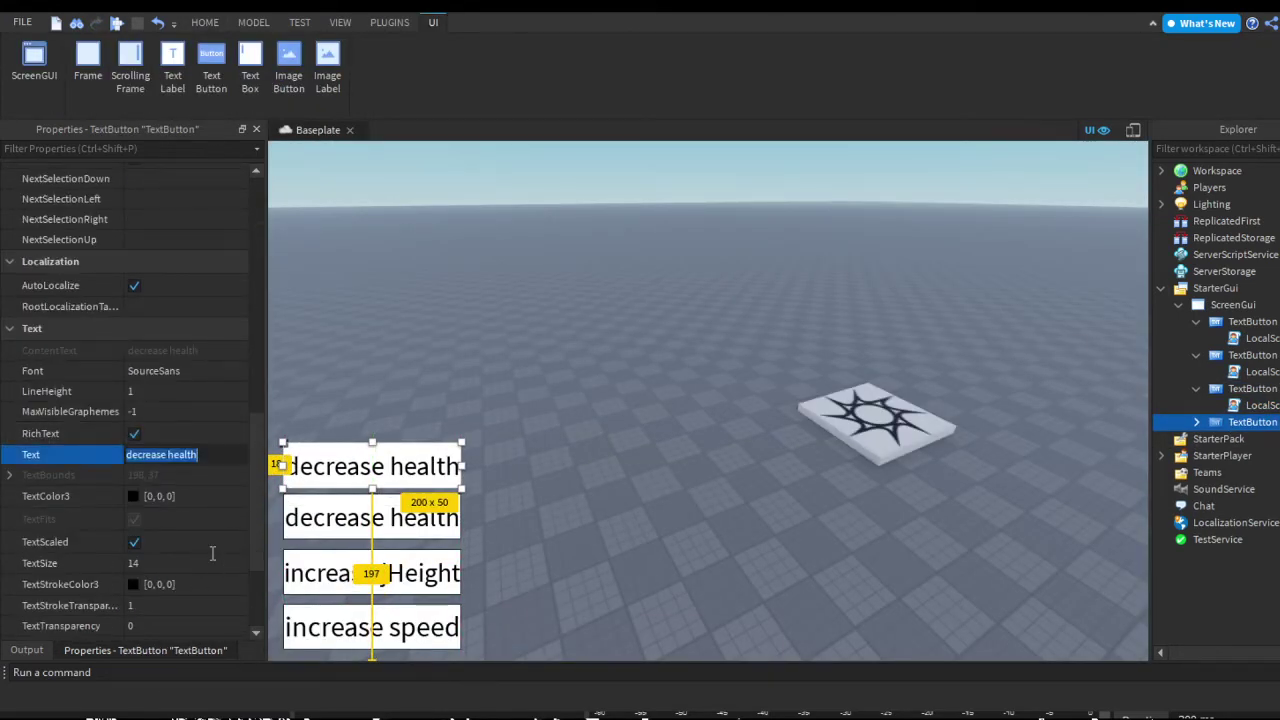
{"action": "left_click", "coordinate": [169, 436]}
{"action": "left_click", "coordinate": [164, 455]}
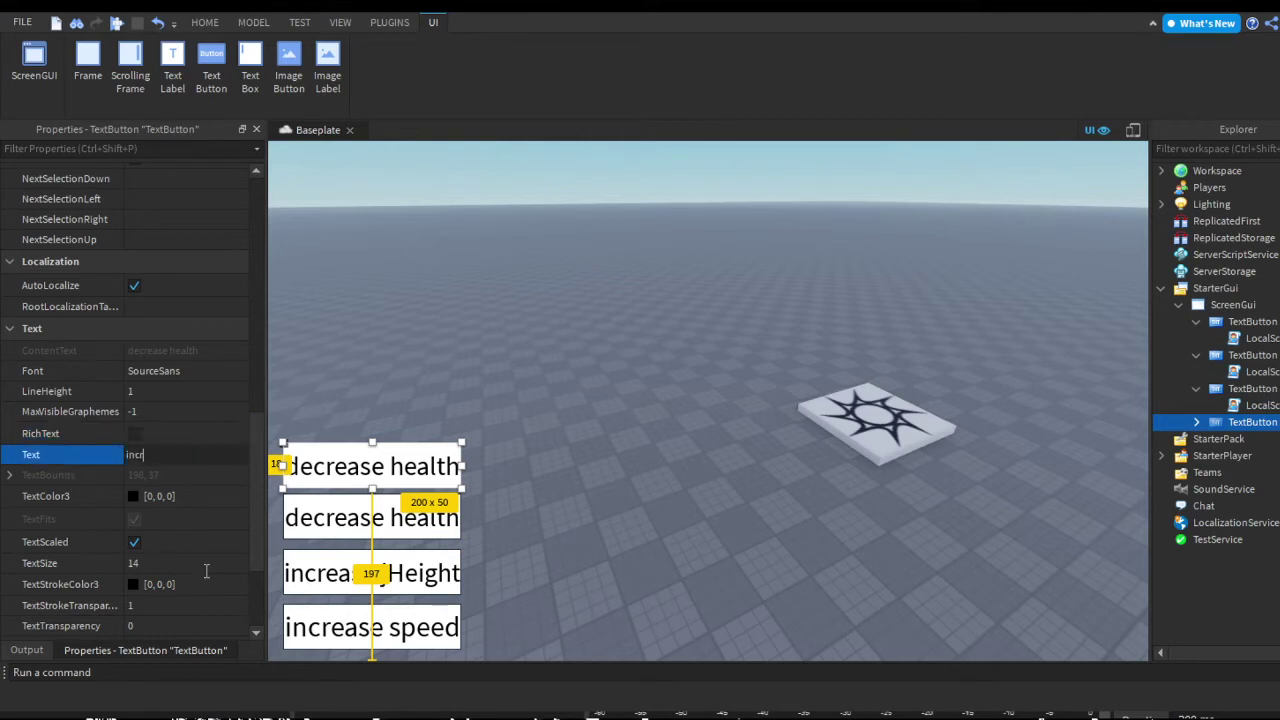
{"action": "type", "text": "increase health"}
{"action": "key", "text": "Return"}
{"action": "left_click", "coordinate": [1196, 422]}
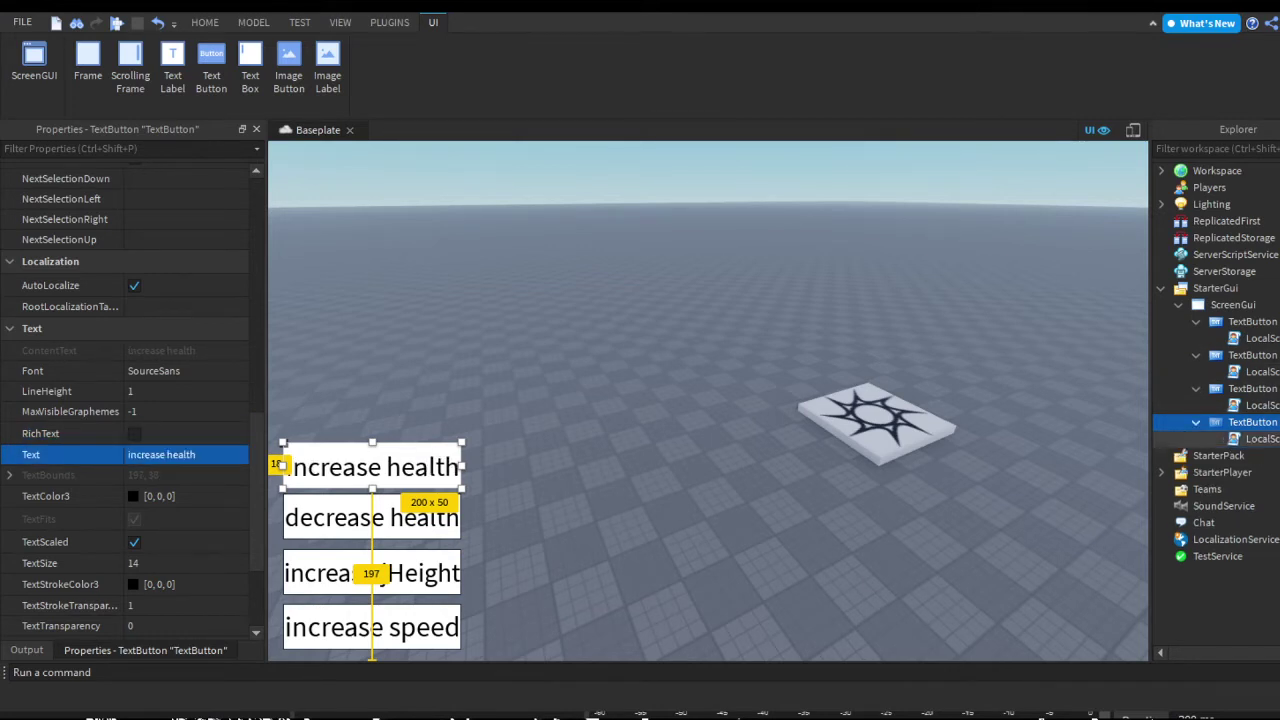
In the increase health button's LocalScript, replace the Health line with player.Character.Humanoid.MaxHealth += 20 and start a new line below it.
{"action": "double_click", "coordinate": [1260, 438]}
{"action": "left_click_drag", "start_coordinate": [692, 233], "coordinate": [356, 233]}
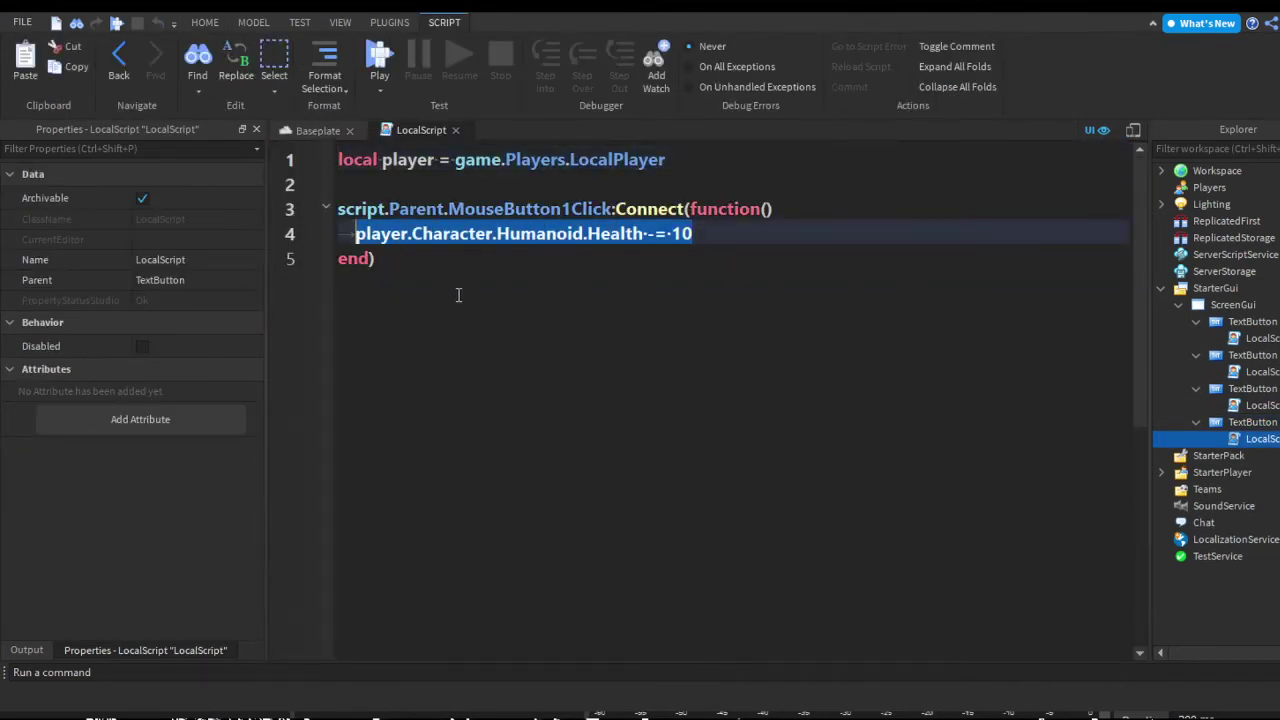
{"action": "key", "text": "BackSpace"}
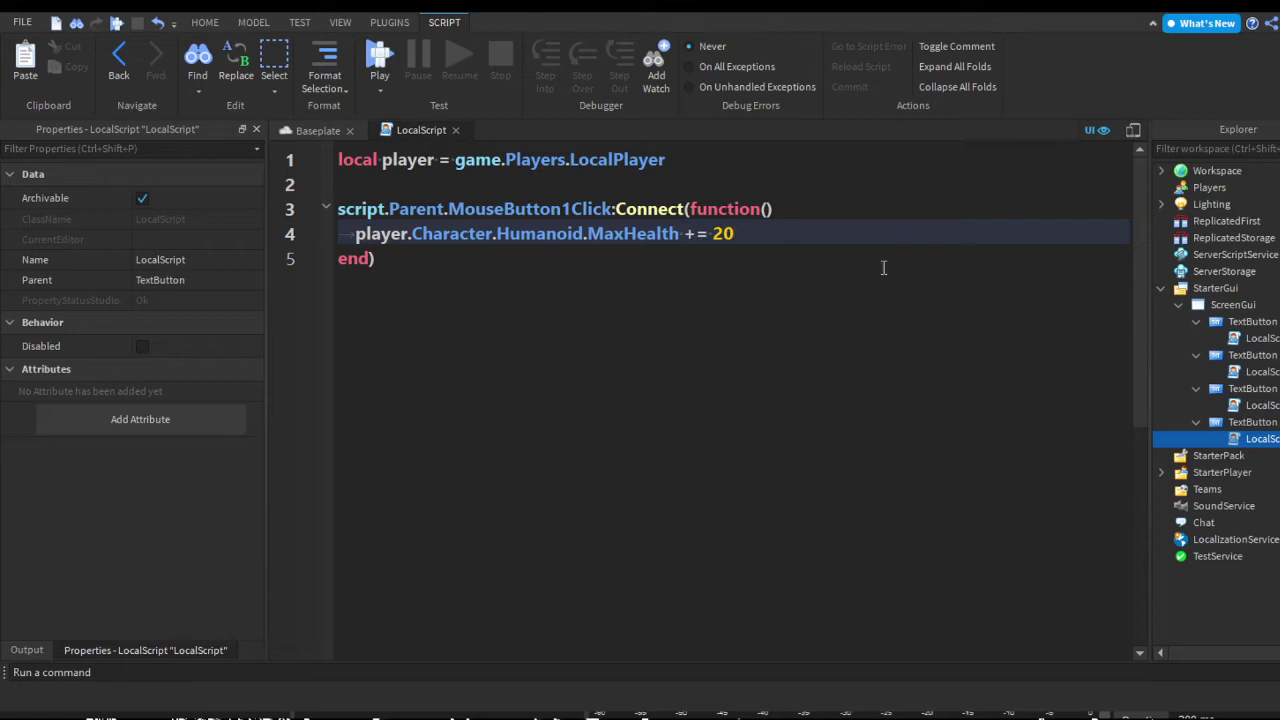
{"action": "double_click", "coordinate": [633, 234]}
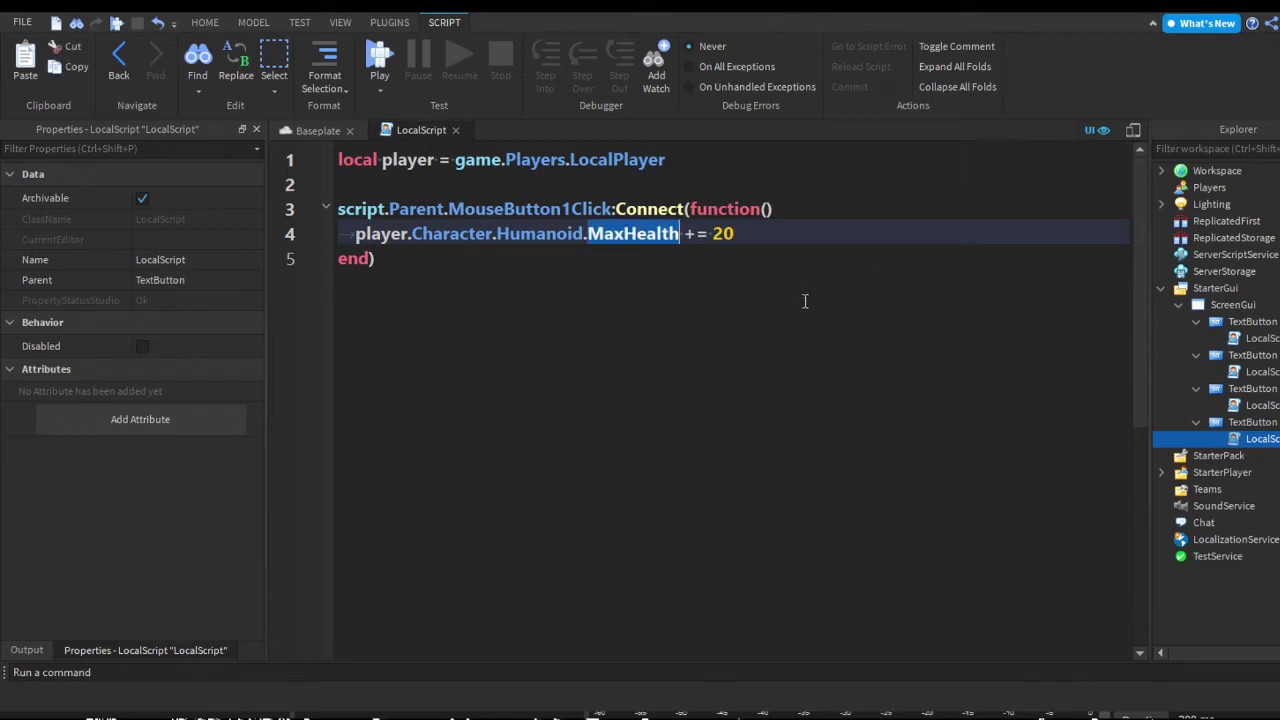
{"action": "key", "text": "End"}
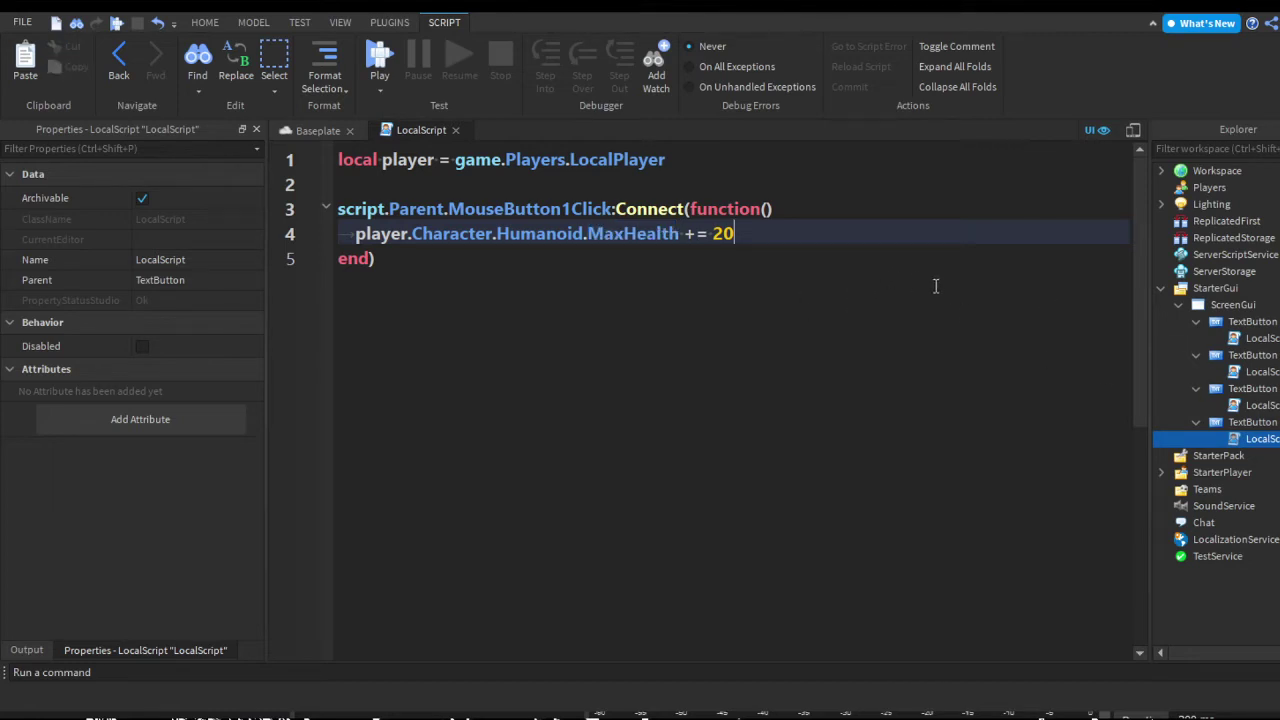
{"action": "left_click_drag", "start_coordinate": [936, 286], "coordinate": [454, 286]}
{"action": "left_click", "coordinate": [925, 292]}
{"action": "key", "text": "Return"}
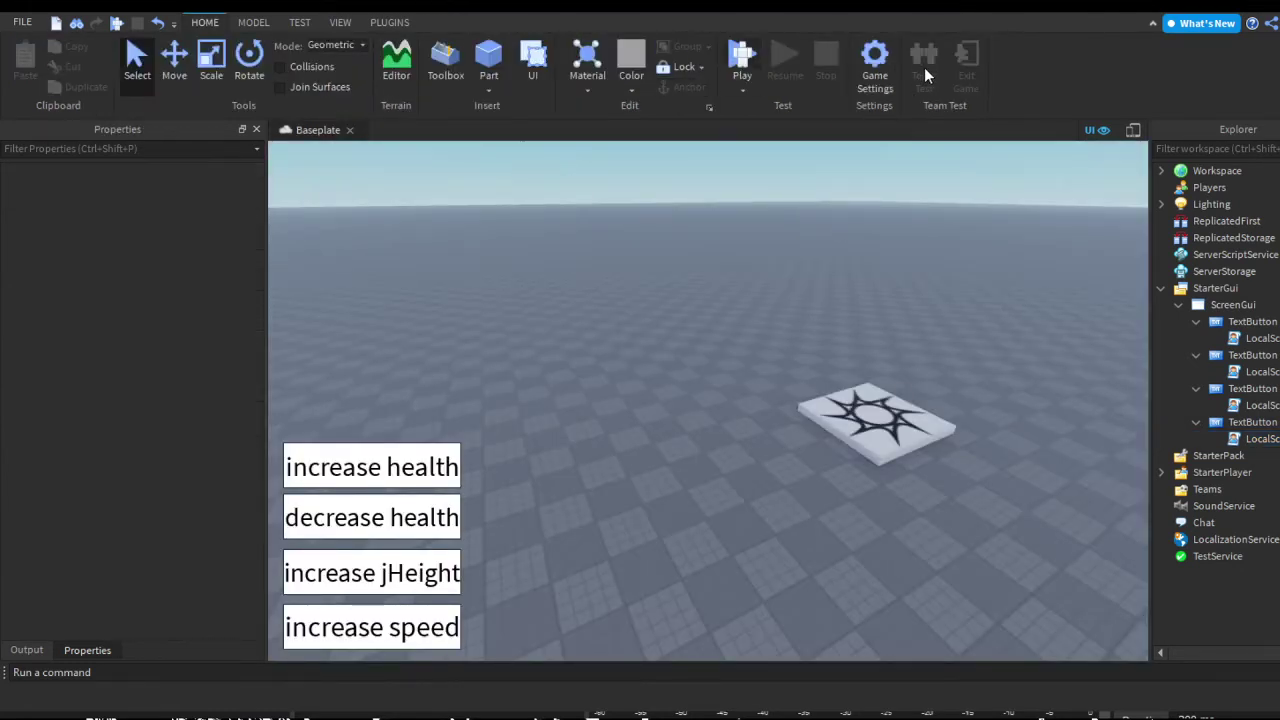
Start a playtest and try the decrease health button while moving the character around the baseplate.
{"action": "key", "text": "F5"}
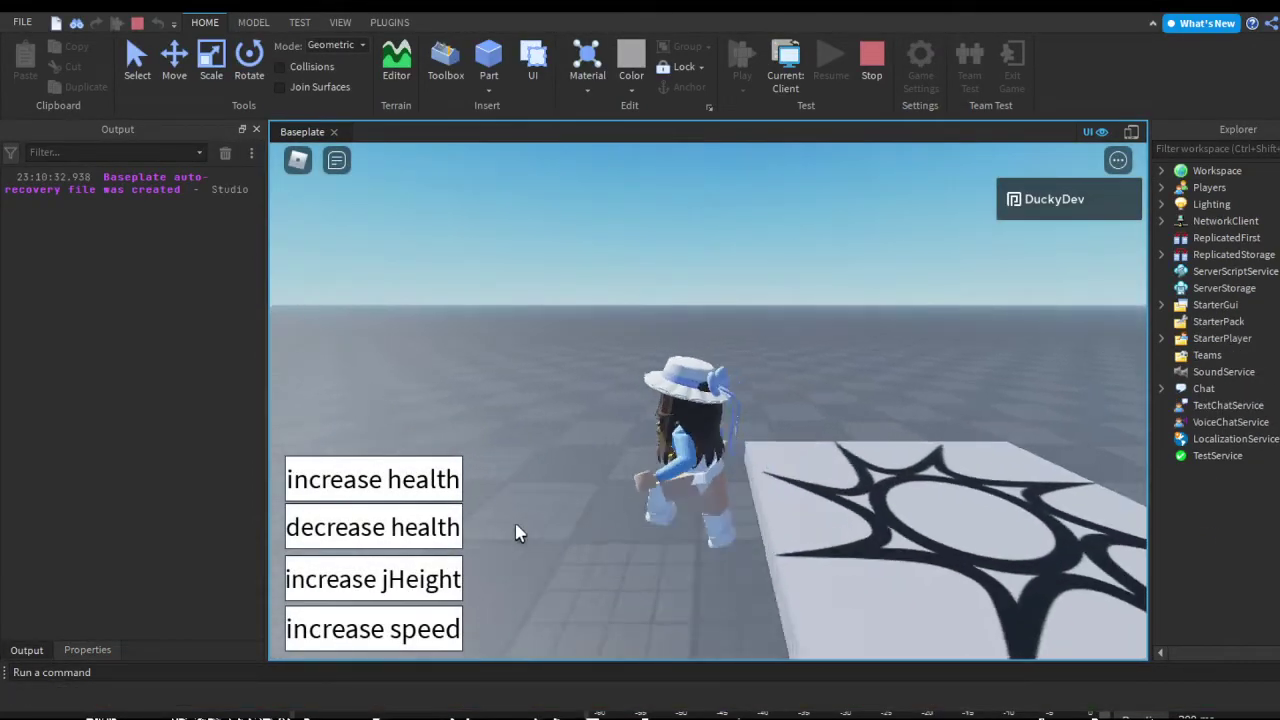
{"action": "left_click", "coordinate": [403, 535]}
{"action": "key", "text": "a"}
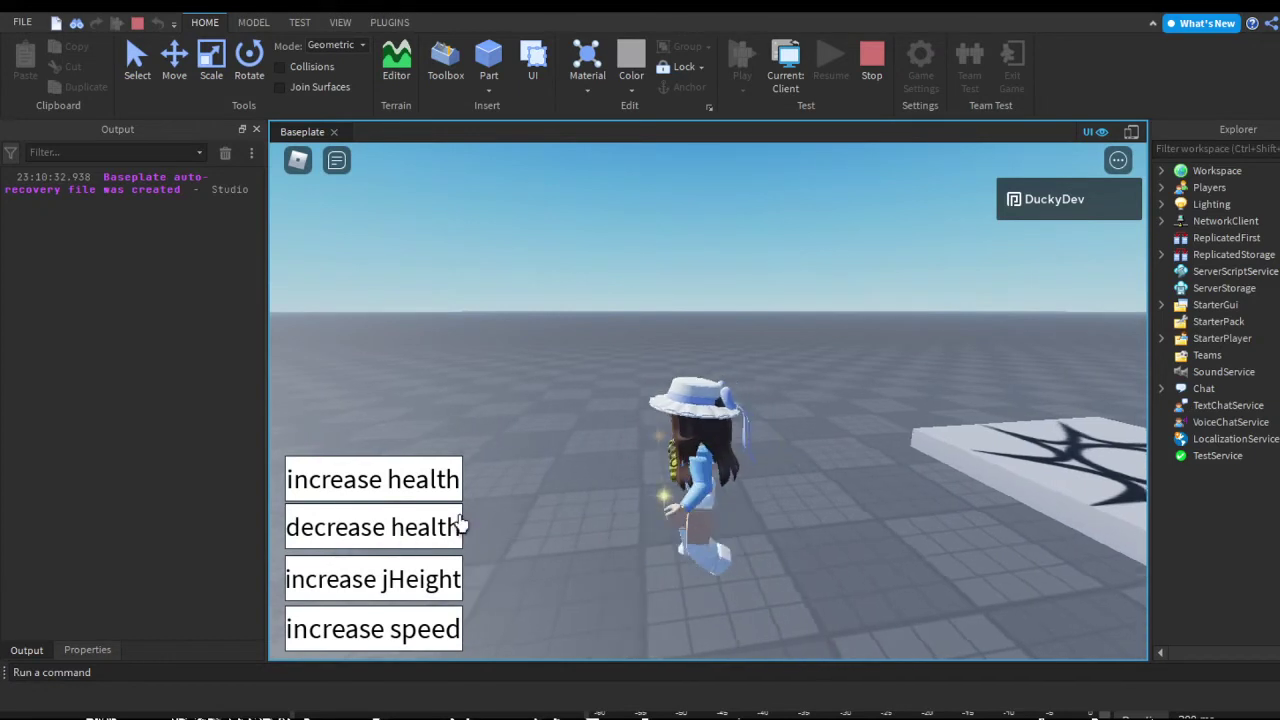
{"action": "key", "text": "d"}
Locate the player character's Humanoid in the Workspace and check its Health and MaxHealth properties.
{"action": "left_click", "coordinate": [1161, 170]}
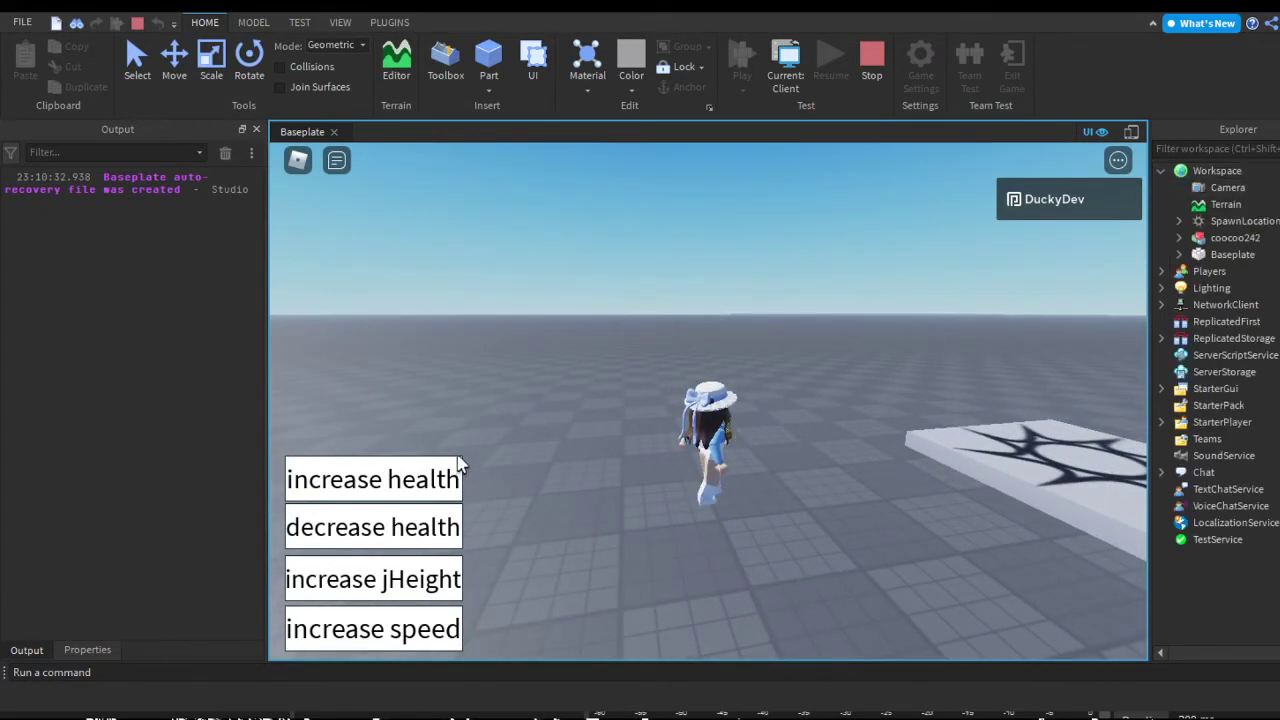
{"action": "left_click", "coordinate": [1178, 238]}
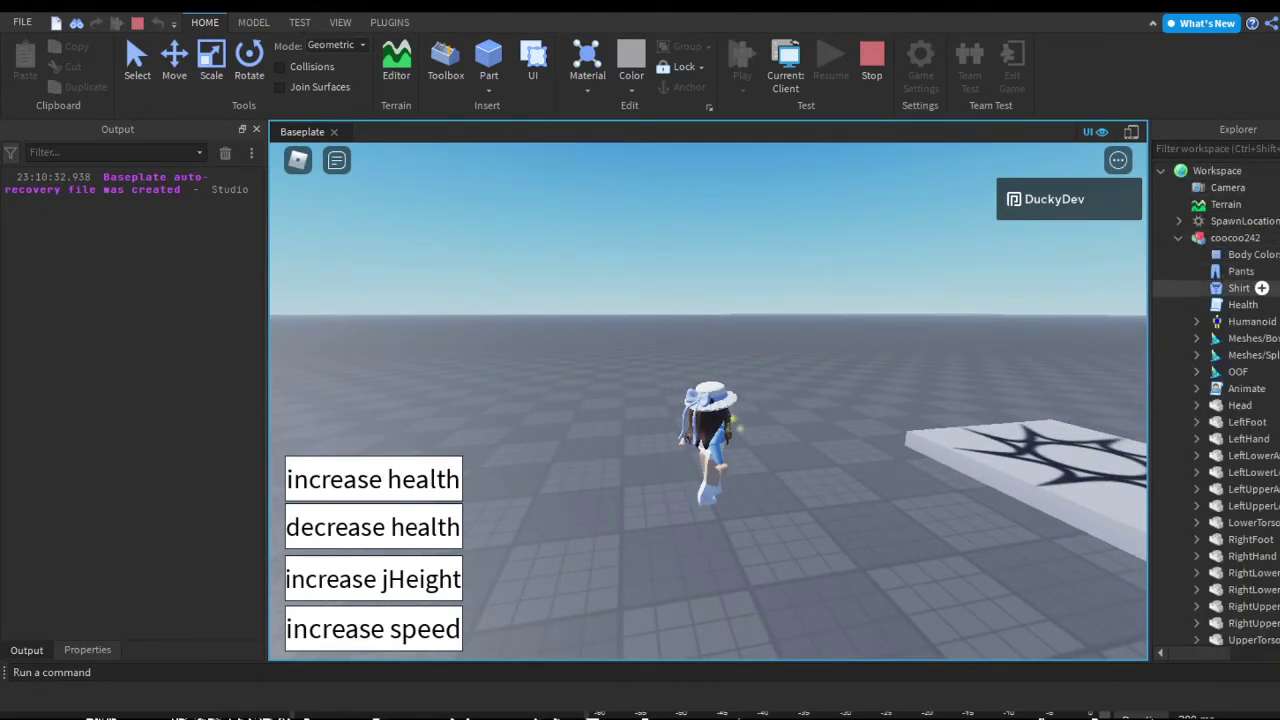
{"action": "left_click", "coordinate": [1250, 322]}
{"action": "left_click", "coordinate": [144, 649]}
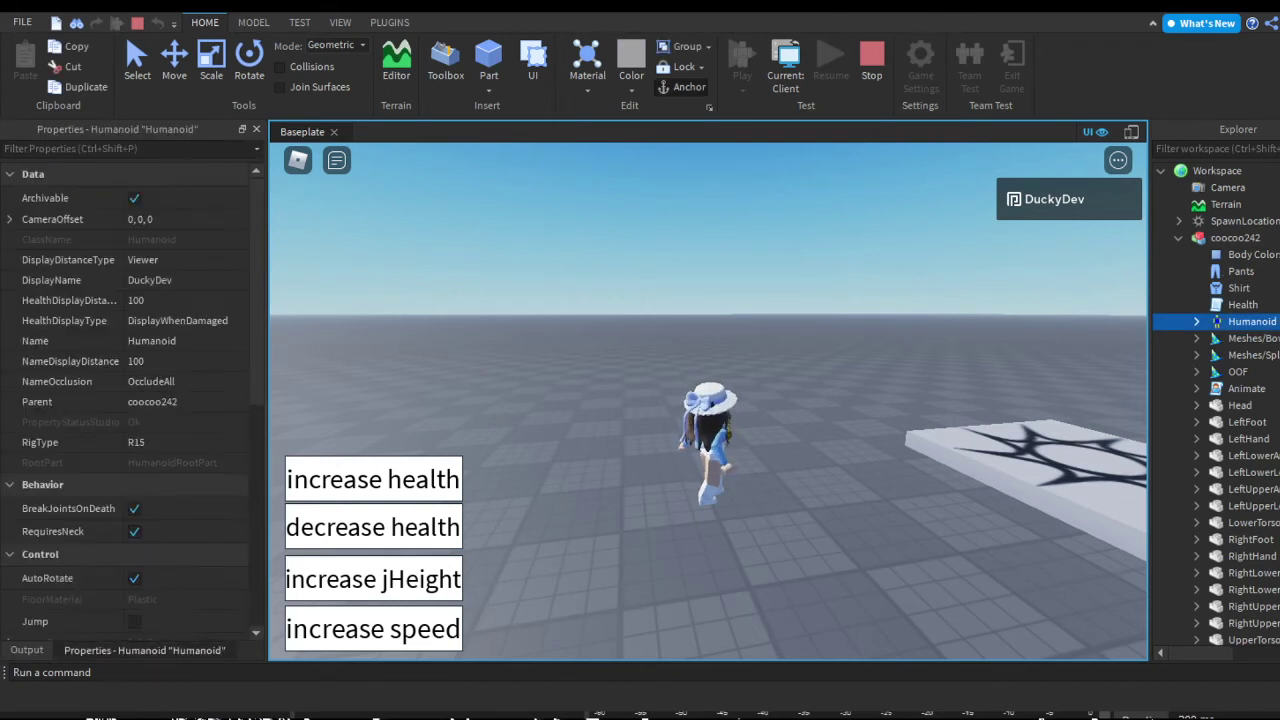
{"action": "scroll", "coordinate": [235, 600], "scroll_direction": "down", "scroll_amount": 10}
{"action": "left_click", "coordinate": [175, 378]}
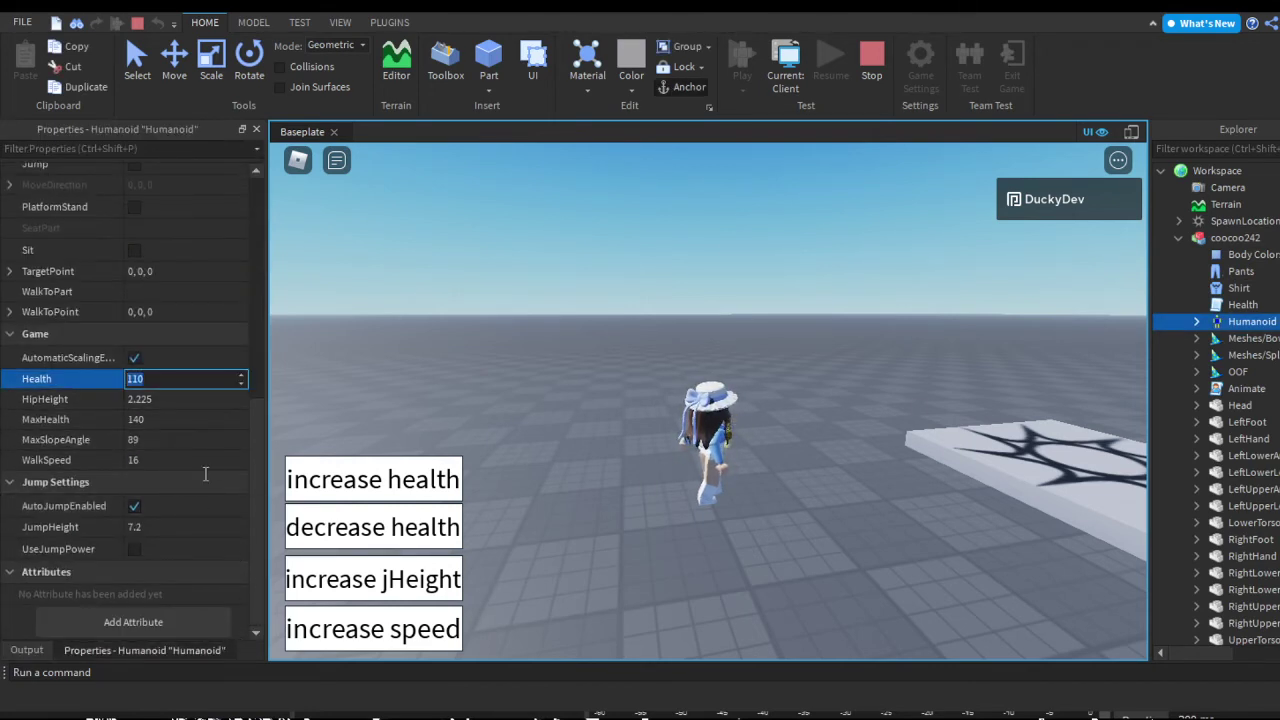
Test the increase health button repeatedly while watching the Humanoid's Health and MaxHealth values.
{"action": "left_click", "coordinate": [506, 426]}
{"action": "left_click", "coordinate": [376, 495]}
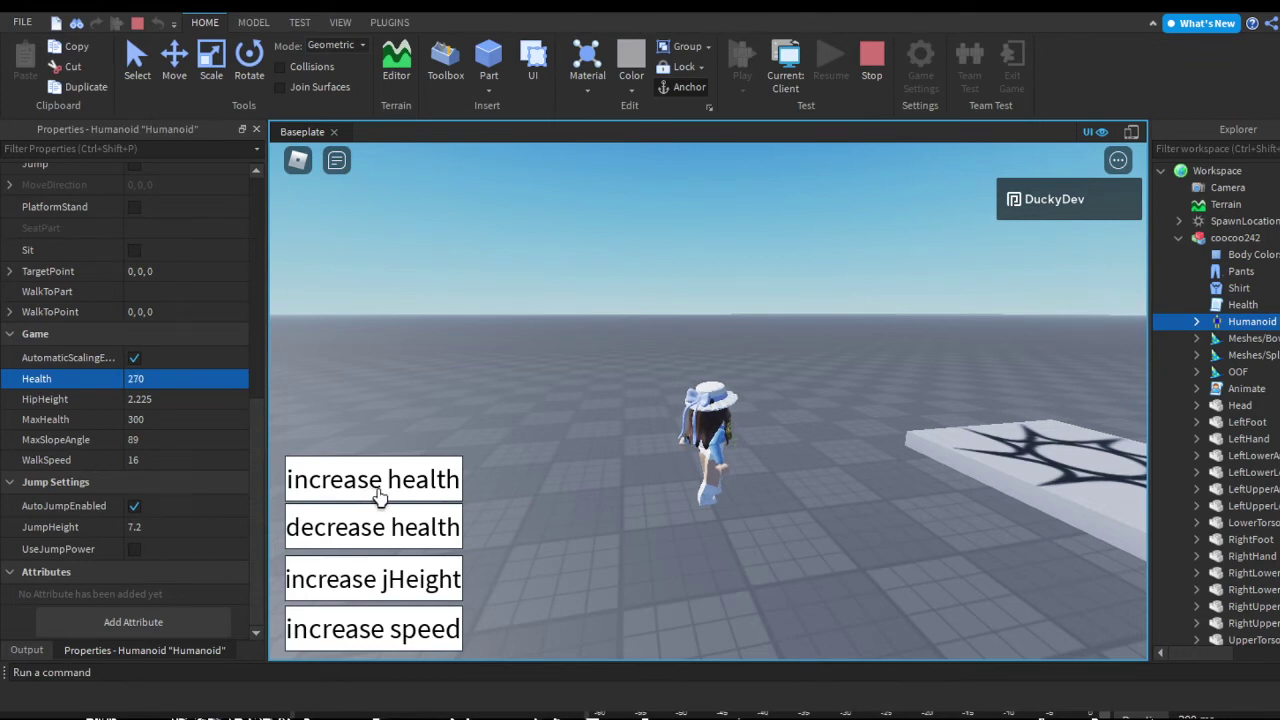
{"action": "left_click", "coordinate": [377, 497]}
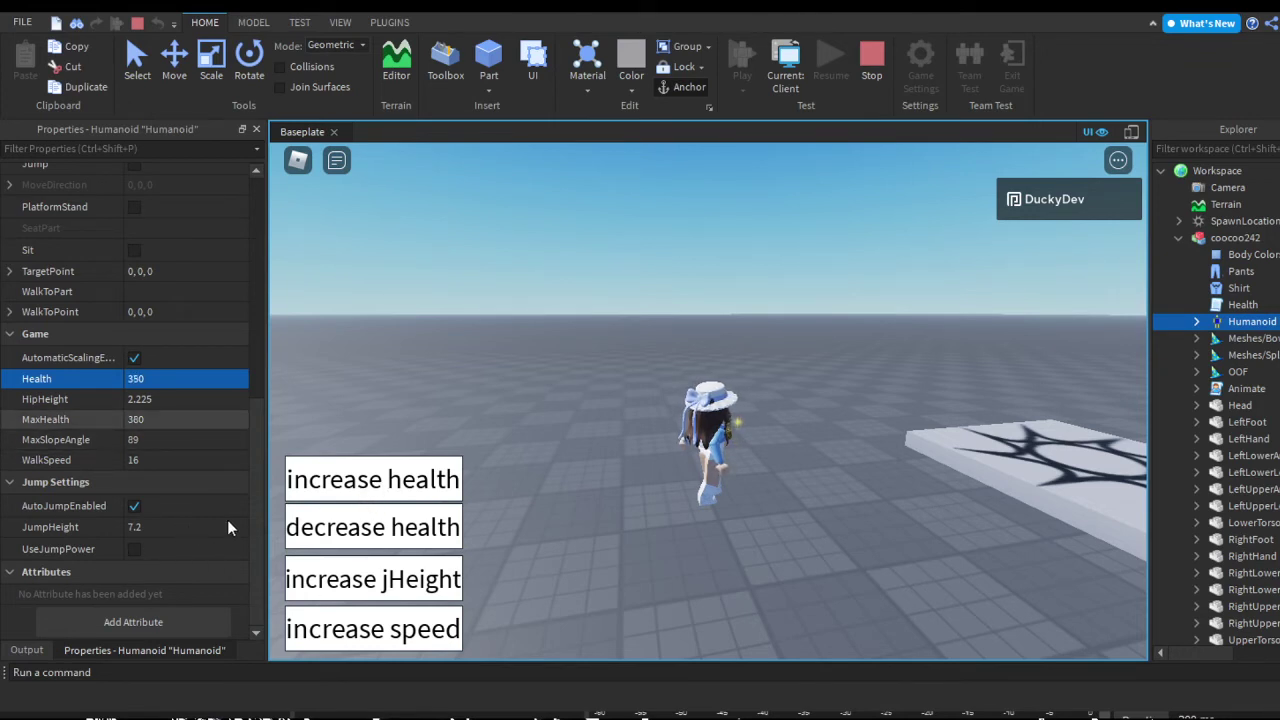
Test the decrease health button repeatedly while watching the Humanoid's Health value.
{"action": "left_click", "coordinate": [380, 524]}
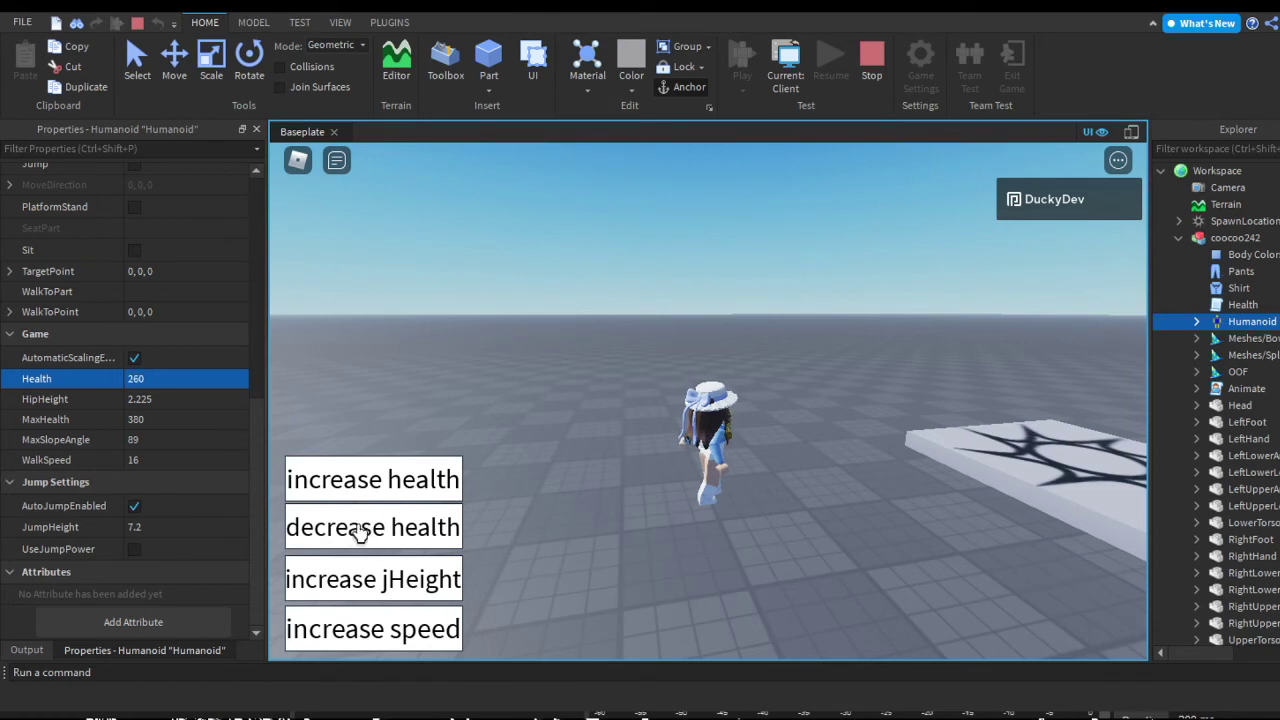
{"action": "left_click", "coordinate": [374, 534]}
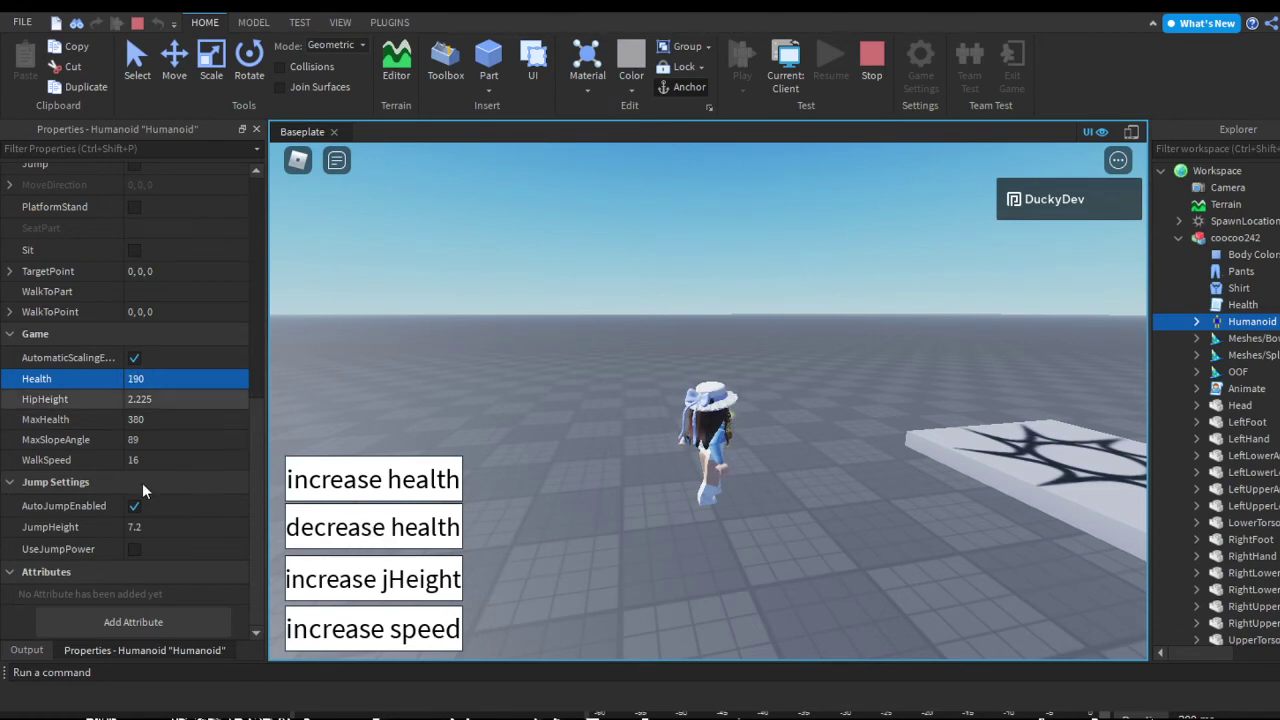
{"action": "left_click", "coordinate": [339, 528]}
{"action": "left_click", "coordinate": [338, 535]}
Raise the character's JumpHeight and WalkSpeed with the increase jHeight and increase speed buttons.
{"action": "left_click", "coordinate": [331, 570]}
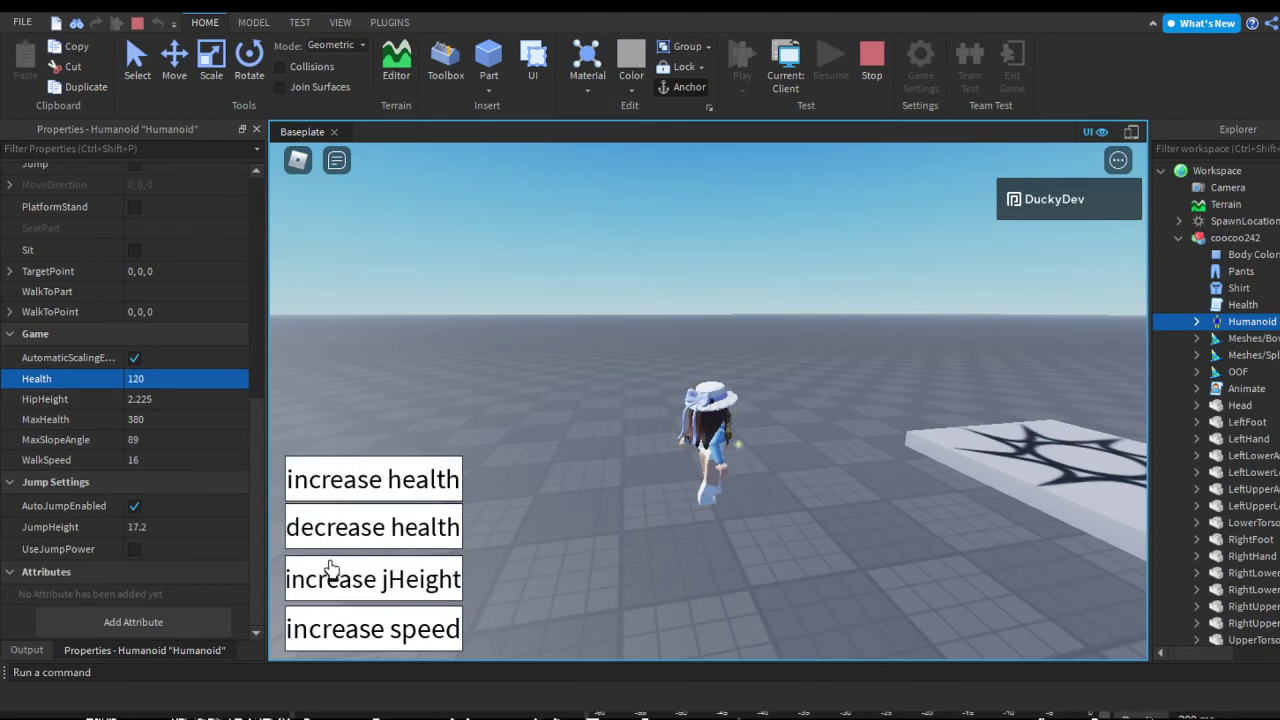
{"action": "left_click", "coordinate": [355, 585]}
{"action": "left_click", "coordinate": [357, 614]}
{"action": "left_click", "coordinate": [371, 596]}
{"action": "left_click", "coordinate": [370, 588]}
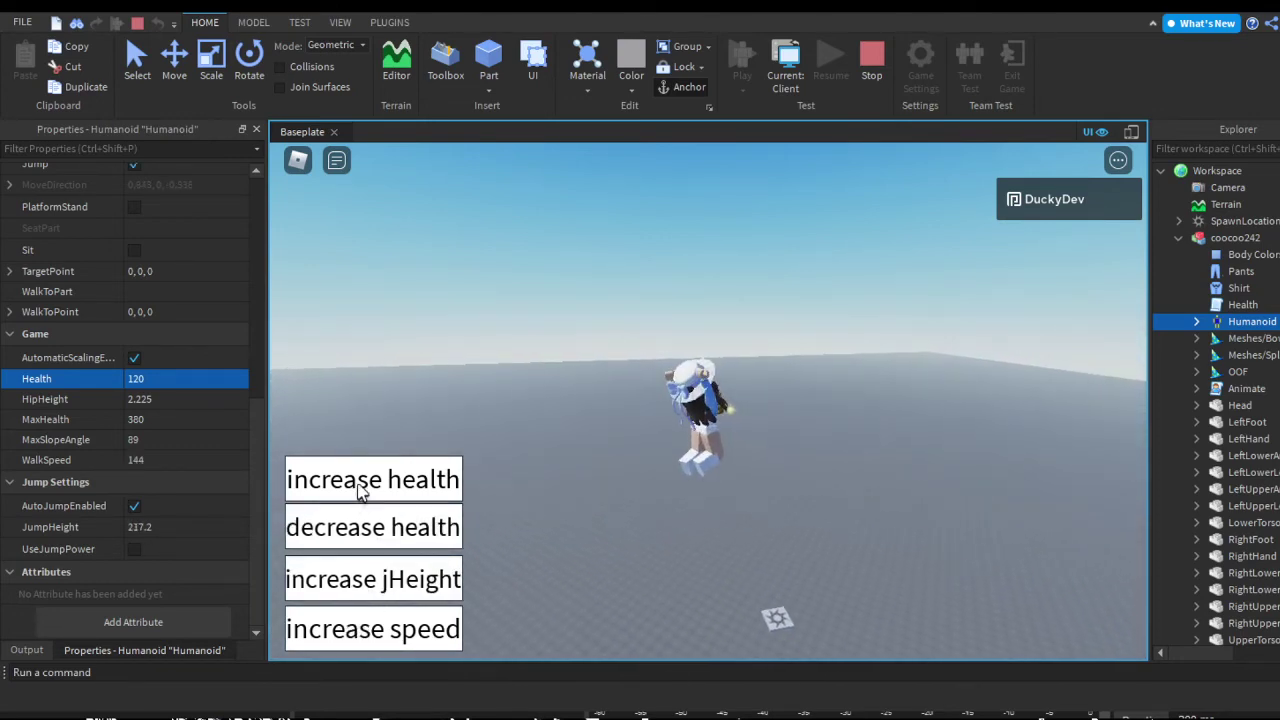
Raise the character's health many times with the increase health button, then lower it with the decrease health button.
{"action": "left_click", "coordinate": [365, 495]}
{"action": "left_click", "coordinate": [370, 497]}
{"action": "left_click", "coordinate": [376, 496]}
{"action": "left_click", "coordinate": [384, 491]}
{"action": "left_click", "coordinate": [385, 490]}
{"action": "left_click", "coordinate": [385, 490]}
{"action": "left_click", "coordinate": [385, 492]}
{"action": "left_click", "coordinate": [385, 492]}
{"action": "left_click", "coordinate": [385, 492]}
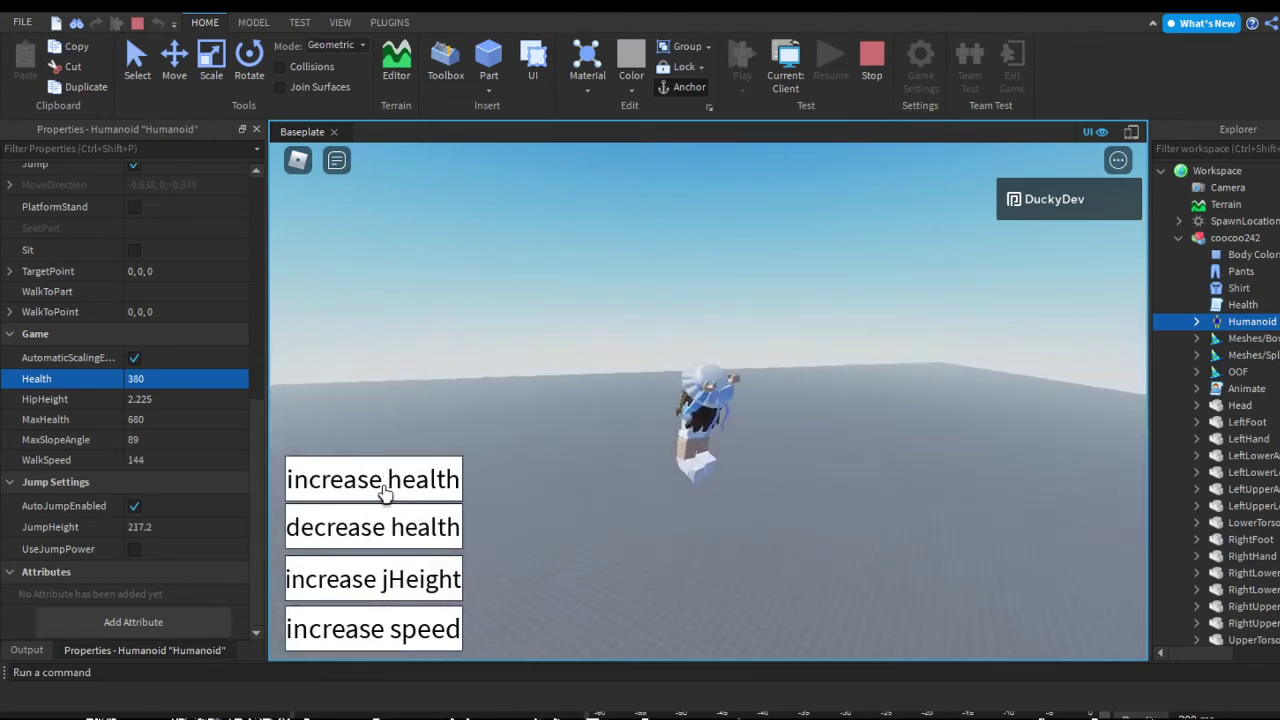
{"action": "left_click", "coordinate": [385, 492]}
{"action": "left_click", "coordinate": [385, 492]}
{"action": "left_click", "coordinate": [385, 492]}
{"action": "left_click", "coordinate": [384, 491]}
{"action": "left_click", "coordinate": [382, 489]}
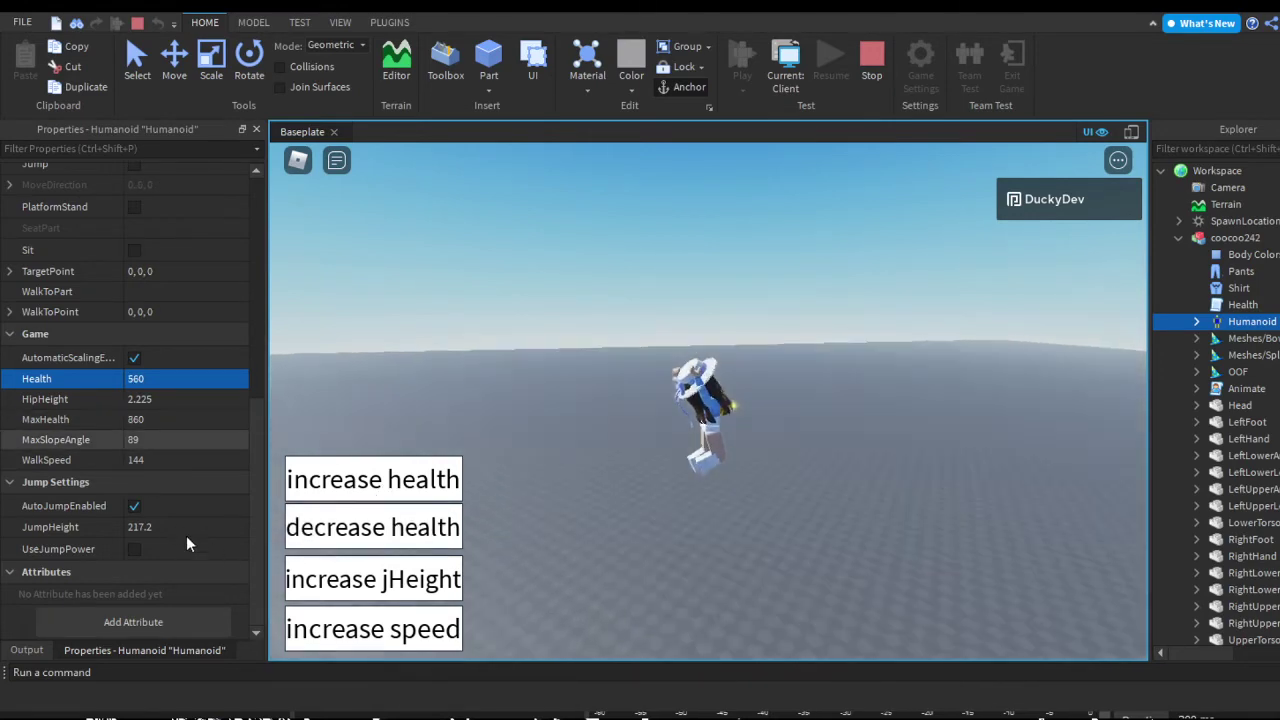
{"action": "left_click", "coordinate": [453, 528]}
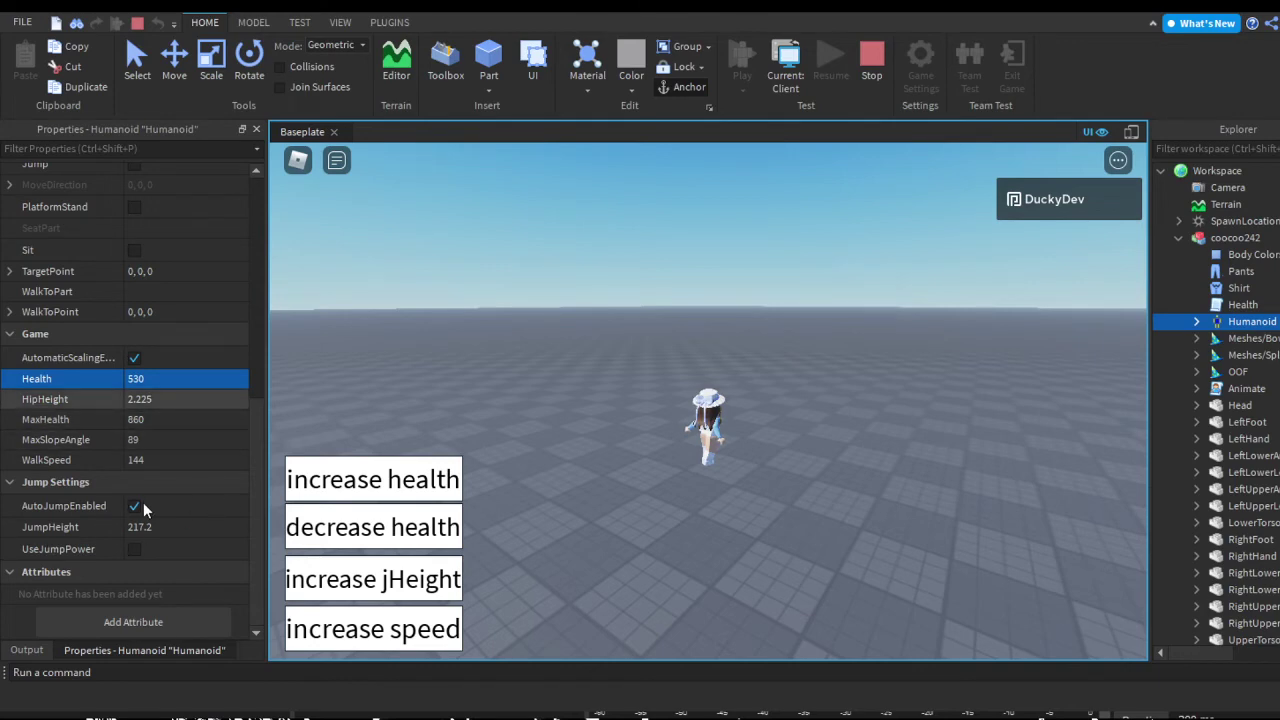
Keep raising Health and MaxHealth through a long run of increase health activations while the character jumps.
{"action": "left_click", "coordinate": [408, 487]}
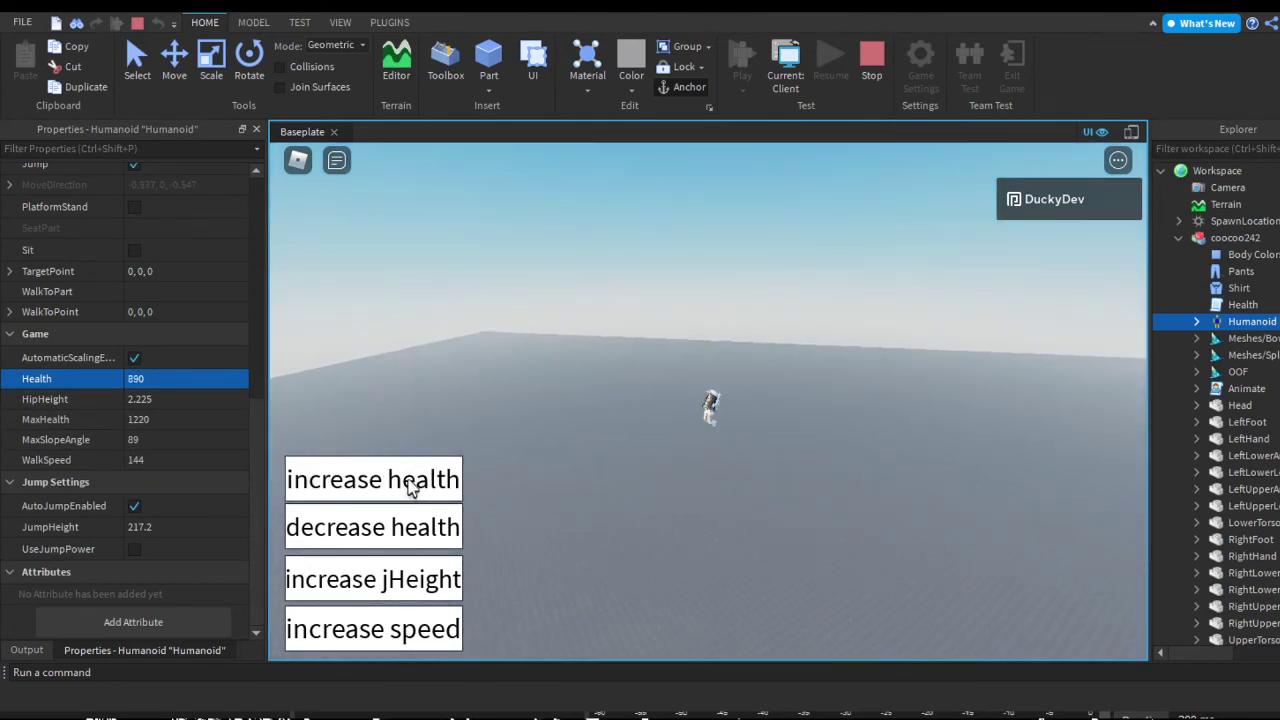
{"action": "left_click", "coordinate": [411, 488]}
{"action": "left_click", "coordinate": [411, 488]}
{"action": "left_click", "coordinate": [411, 488]}
{"action": "left_click", "coordinate": [411, 488]}
{"action": "left_click", "coordinate": [411, 488]}
{"action": "left_click", "coordinate": [411, 488]}
{"action": "left_click", "coordinate": [411, 488]}
{"action": "left_click", "coordinate": [411, 488]}
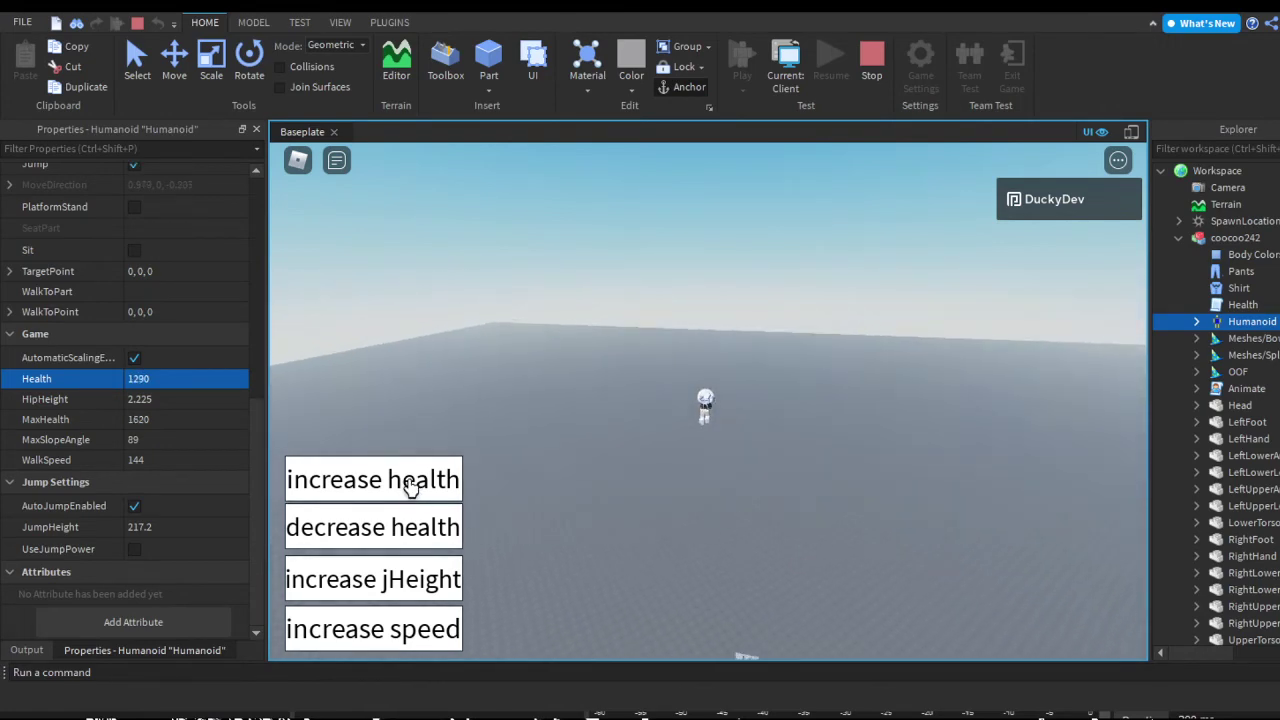
{"action": "left_click", "coordinate": [410, 487]}
{"action": "left_click", "coordinate": [410, 487]}
{"action": "left_click", "coordinate": [410, 487]}
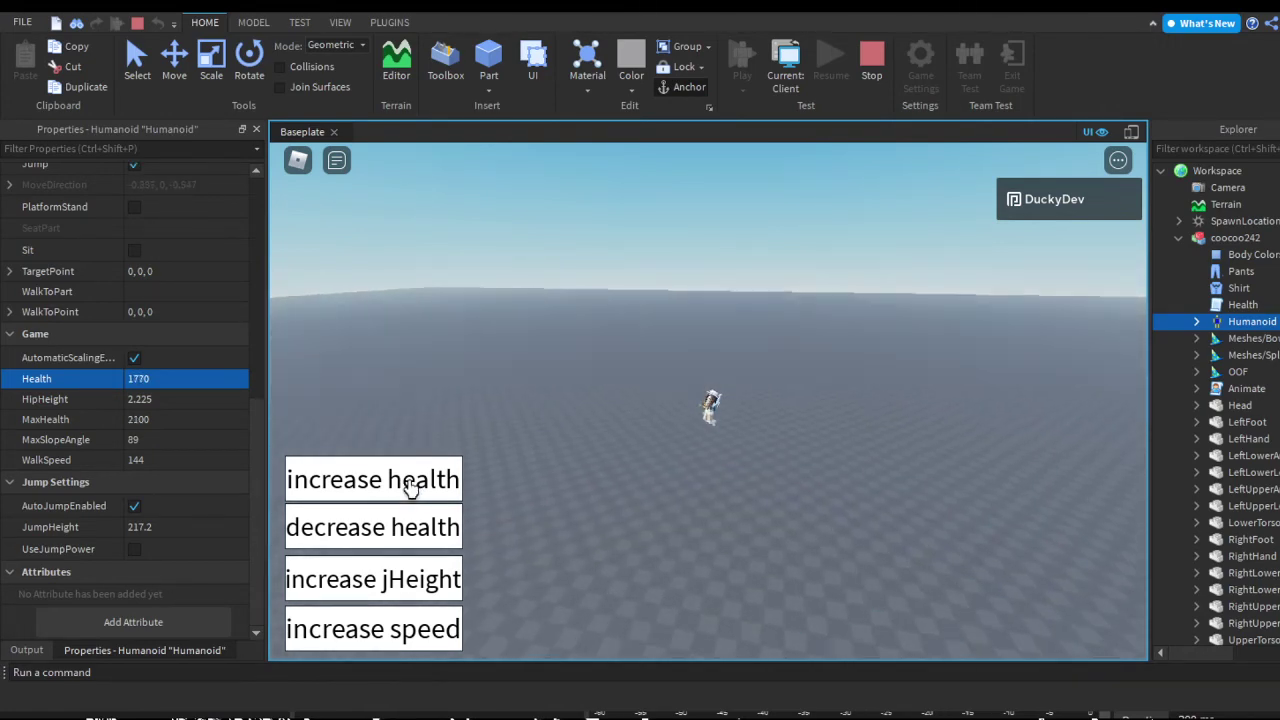
{"action": "left_click", "coordinate": [410, 487]}
{"action": "left_click", "coordinate": [410, 487]}
{"action": "left_click", "coordinate": [410, 487]}
{"action": "left_click", "coordinate": [410, 487]}
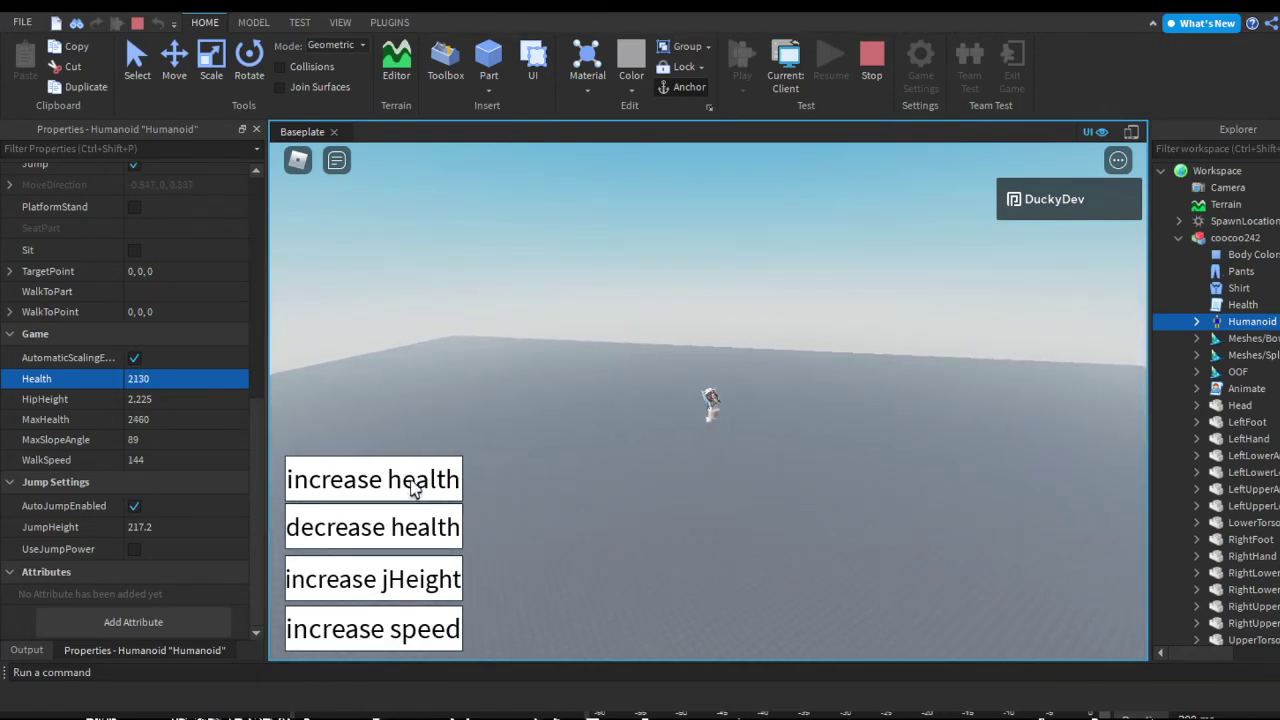
{"action": "left_click", "coordinate": [411, 483]}
{"action": "left_click", "coordinate": [412, 485]}
Run and jump the character across the baseplate to test its increased speed and jump height.
{"action": "right_click_drag", "start_coordinate": [632, 525], "coordinate": [632, 525]}
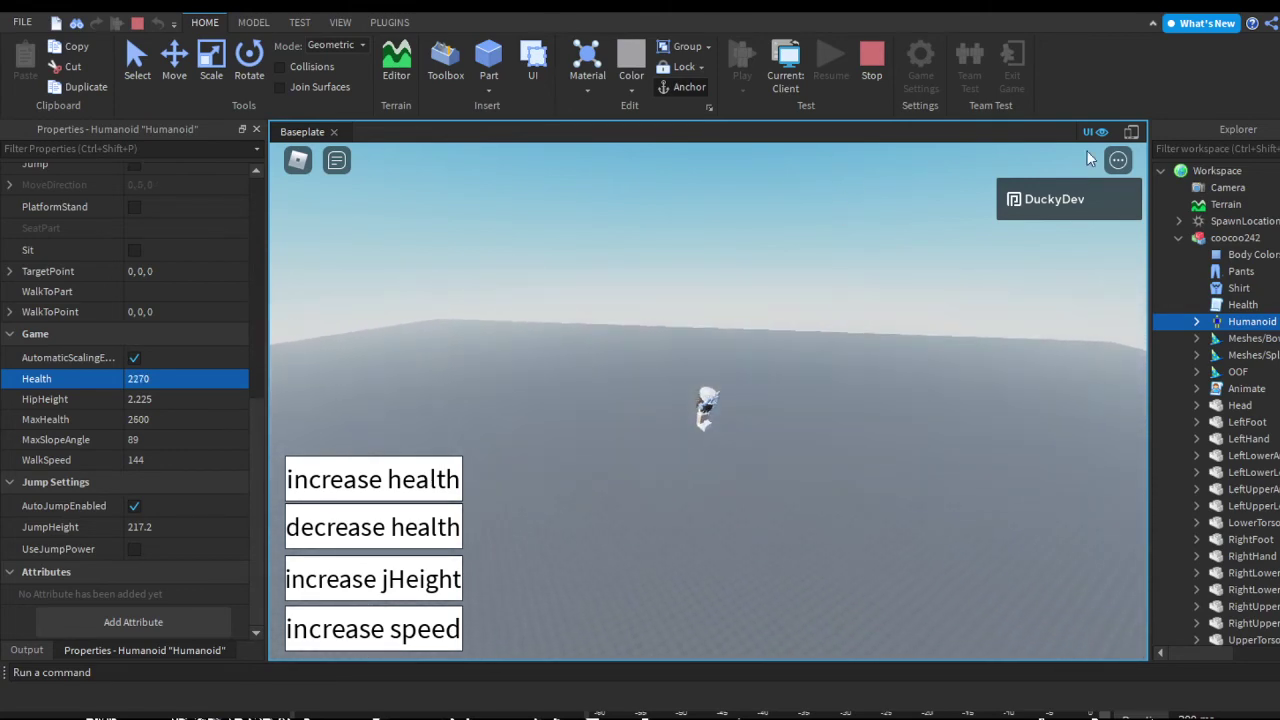
{"action": "scroll", "coordinate": [751, 297], "scroll_direction": "up", "scroll_amount": 2}
{"action": "right_click_drag", "start_coordinate": [751, 297], "coordinate": [746, 297]}
{"action": "key", "text": "w"}
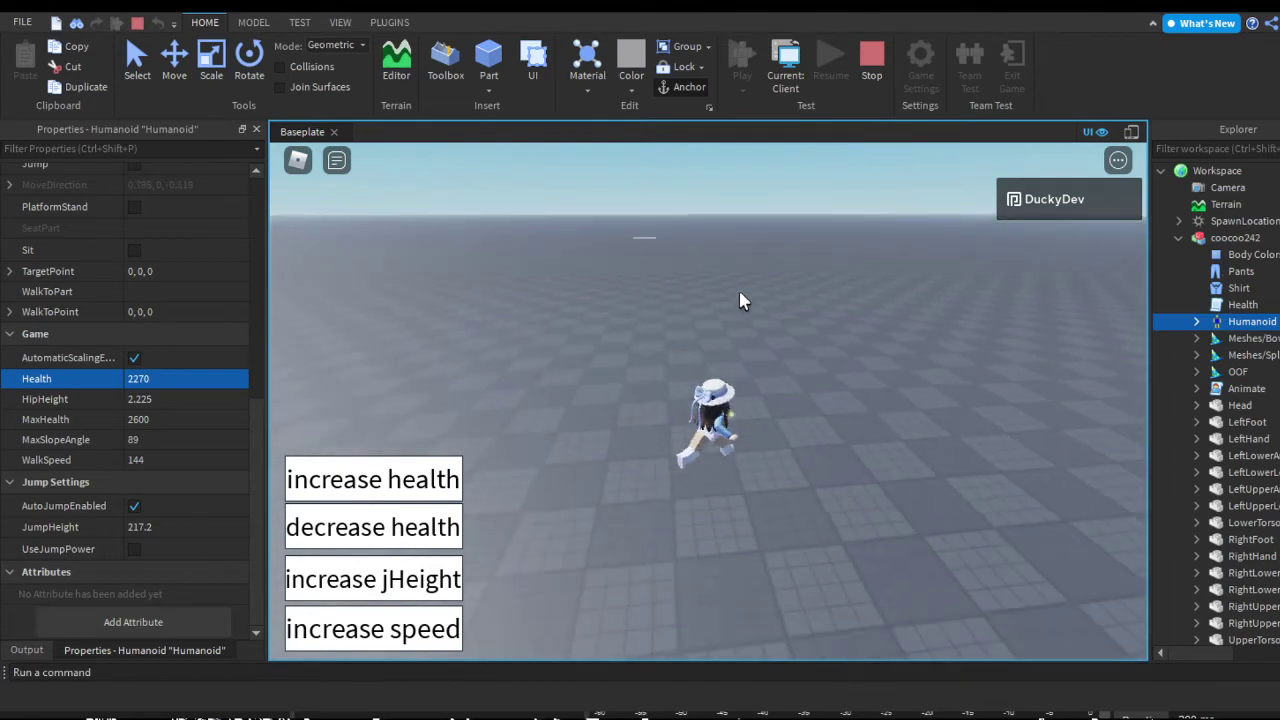
{"action": "key", "text": "w"}
{"action": "key", "text": "a"}
{"action": "key", "text": "w"}
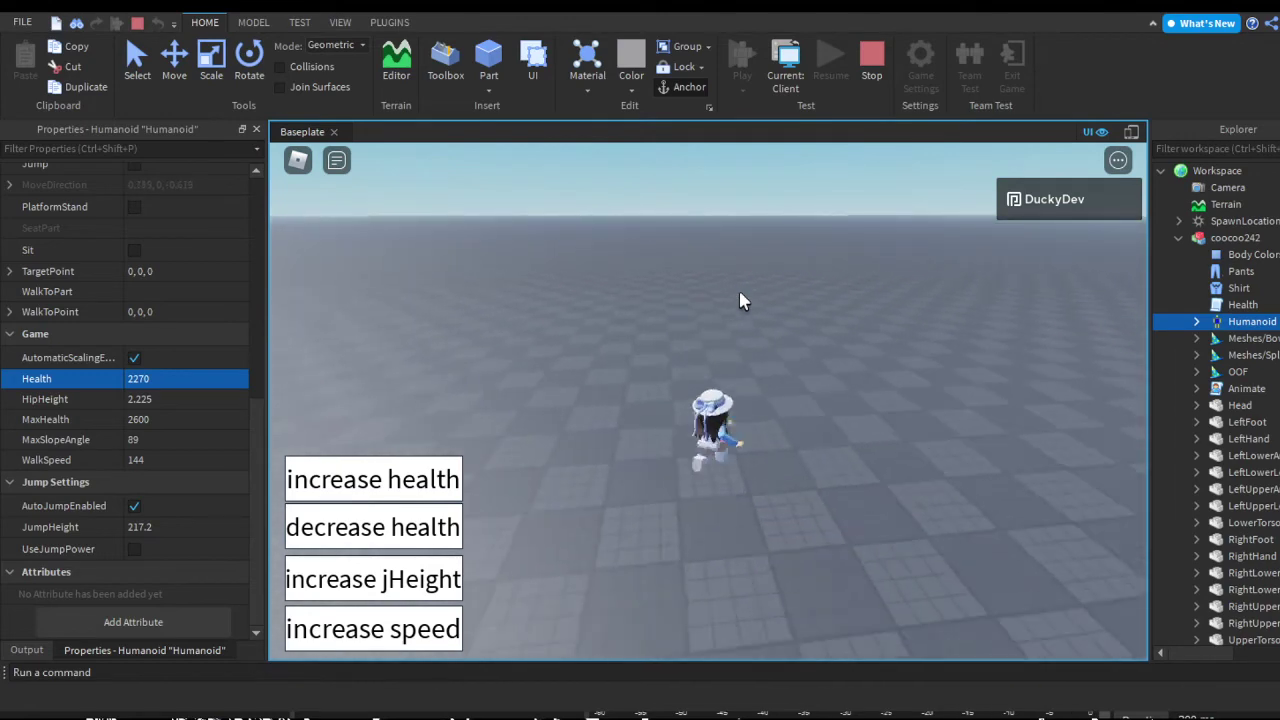
{"action": "key", "text": "space"}
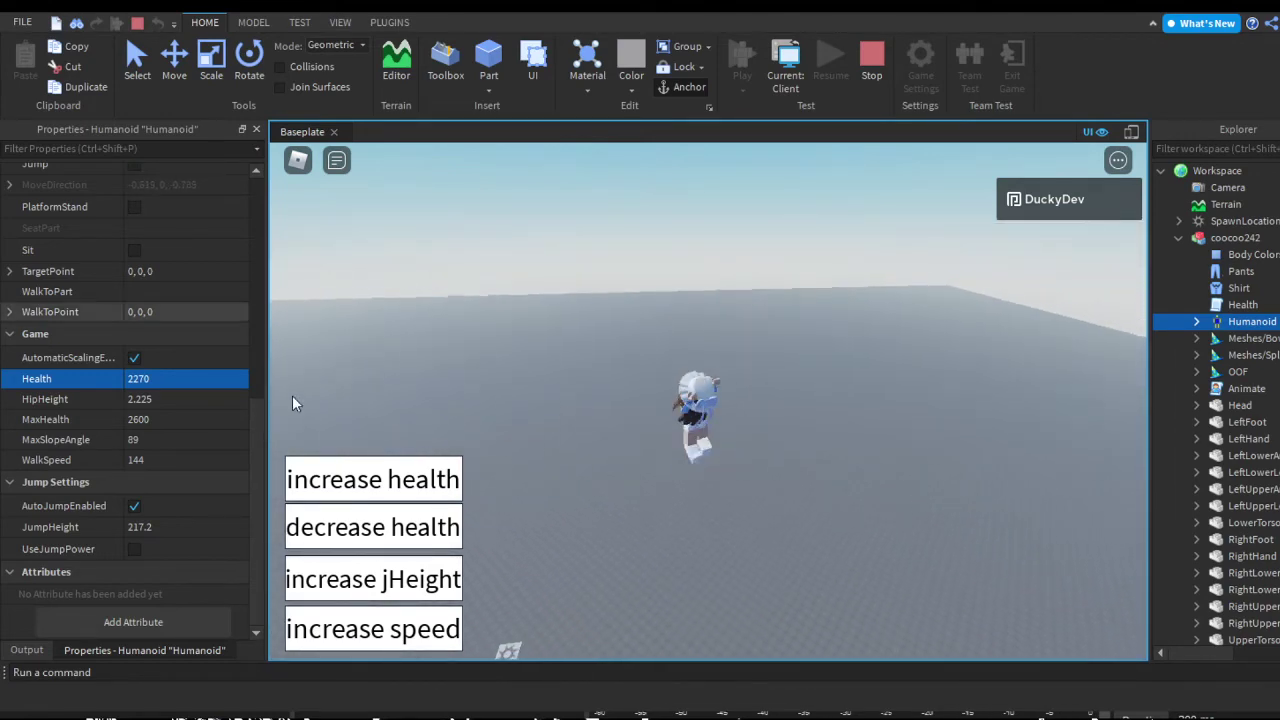
Expand the Humanoid's WalkToPoint property and set it to 0, 0, 1.
{"action": "scroll", "coordinate": [100, 450], "scroll_direction": "up", "scroll_amount": 1}
{"action": "left_click", "coordinate": [9, 376]}
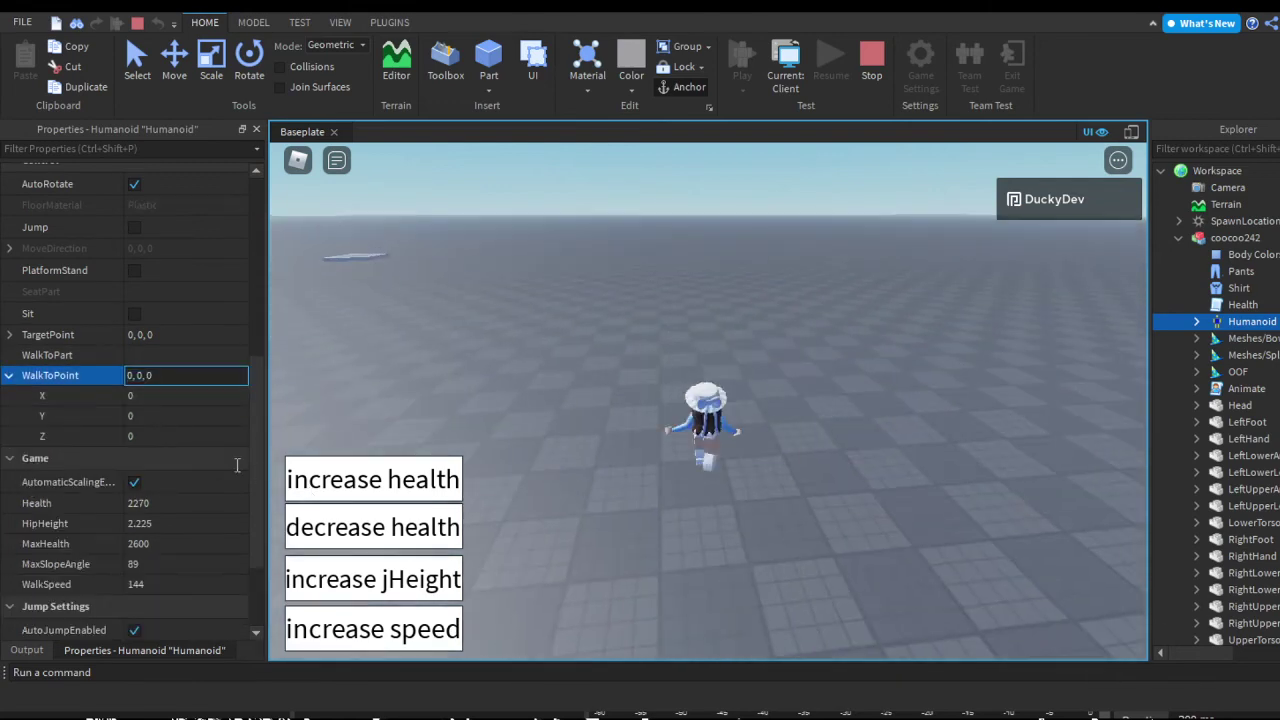
{"action": "key", "text": "Return"}
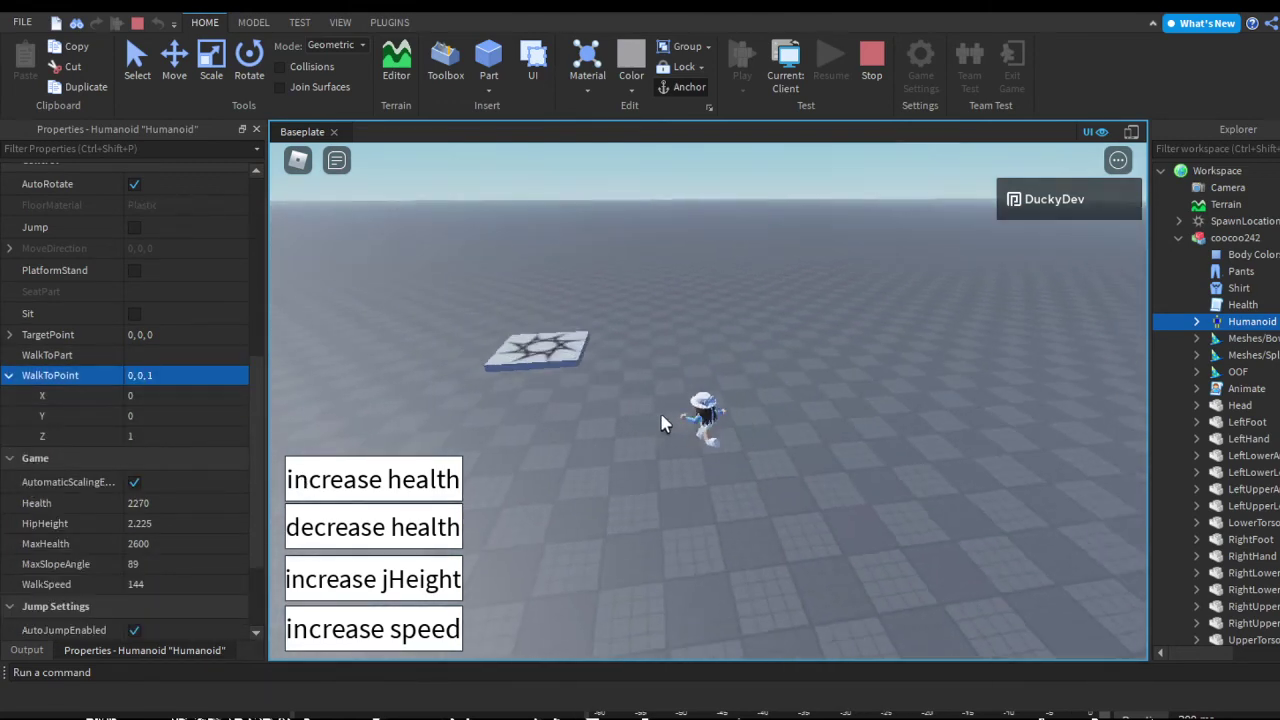
{"action": "scroll", "coordinate": [728, 380], "scroll_direction": "up", "scroll_amount": 5}
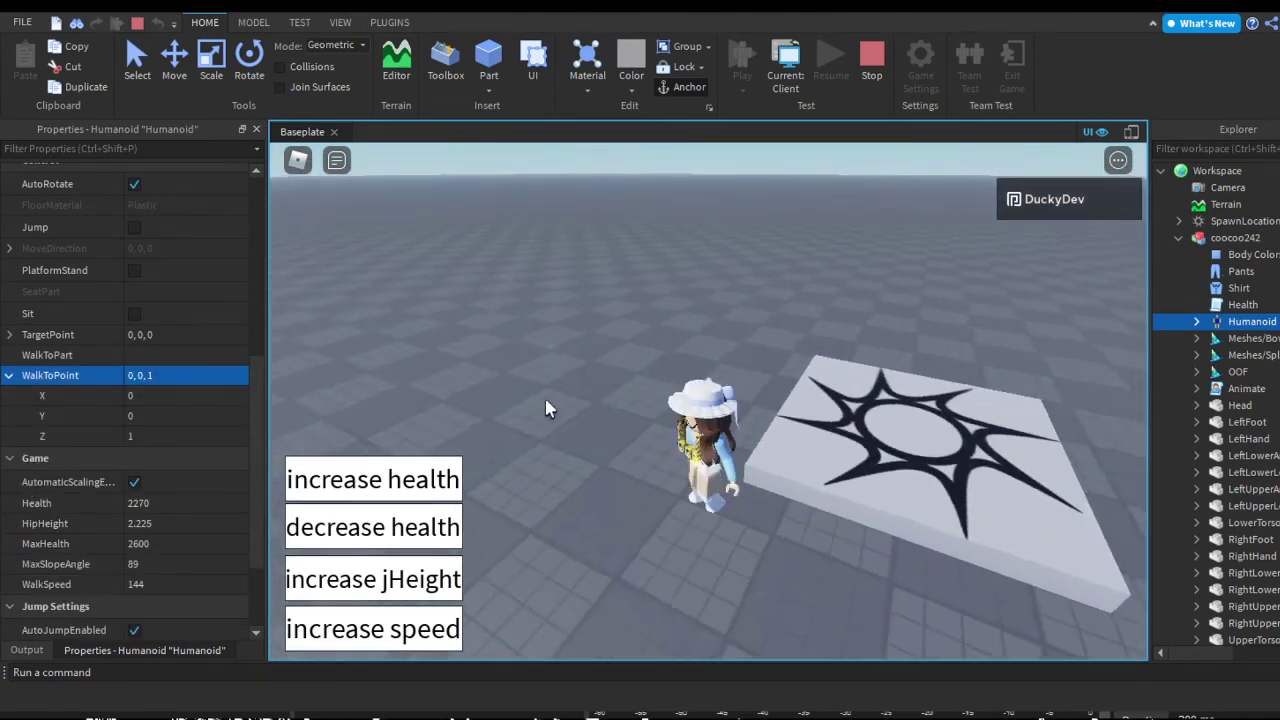
{"action": "key", "text": "s"}
{"action": "left_click", "coordinate": [9, 376]}
{"action": "type", "text": "d"}
{"action": "key", "text": "BackSpace"}
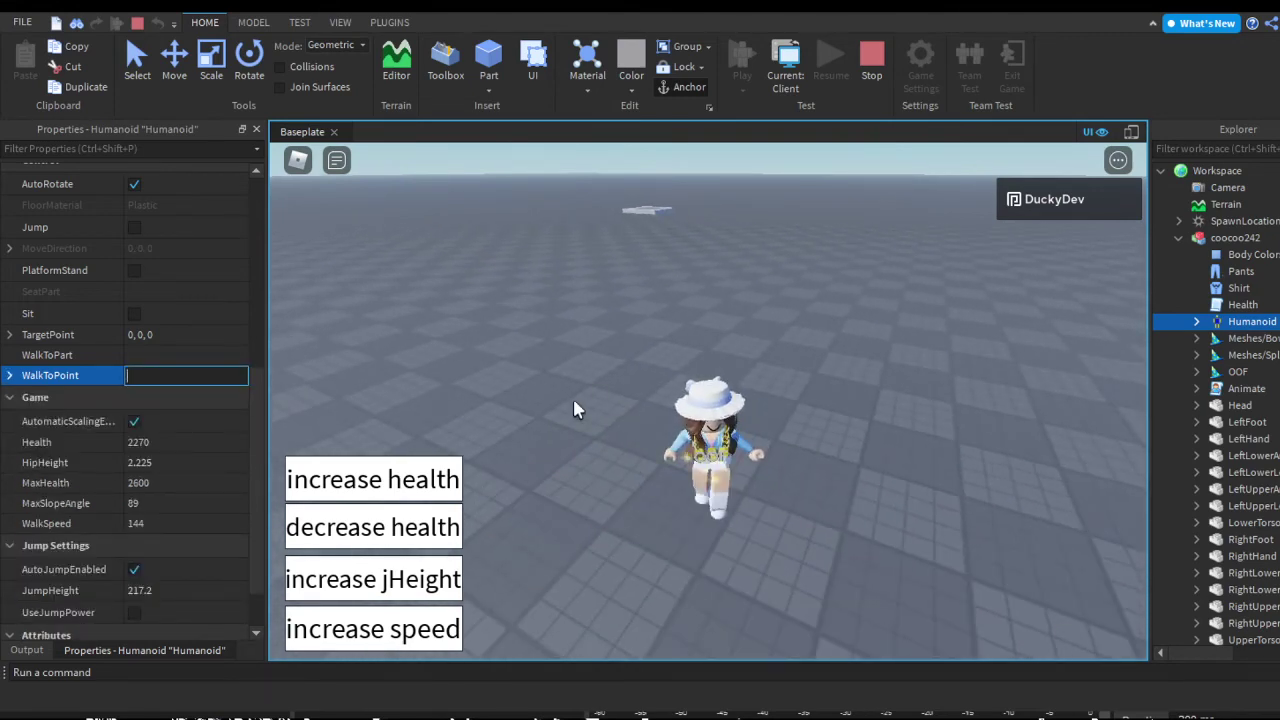
{"action": "left_click", "coordinate": [650, 372]}
{"action": "key", "text": "a"}
Set the Humanoid's WalkToPoint property to 2, 2, 2 during the playtest.
{"action": "left_click", "coordinate": [9, 376]}
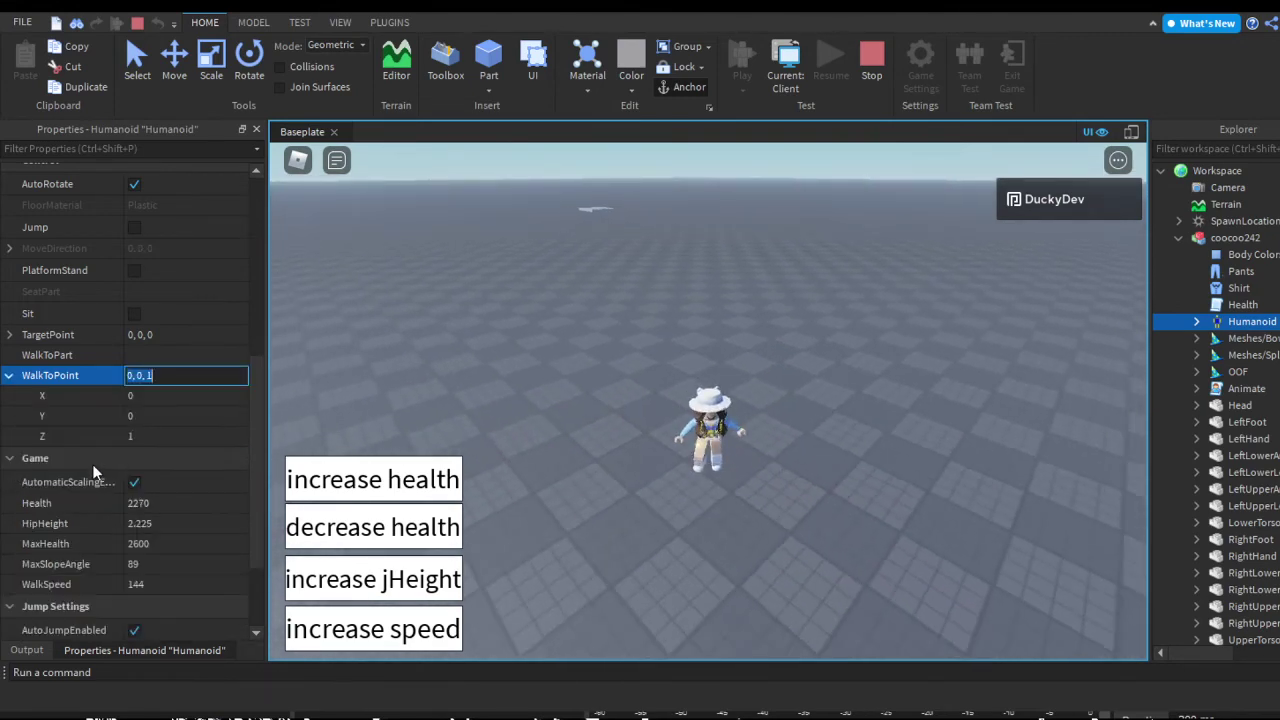
{"action": "left_click", "coordinate": [480, 406]}
{"action": "scroll", "coordinate": [480, 406], "scroll_direction": "down", "scroll_amount": 2}
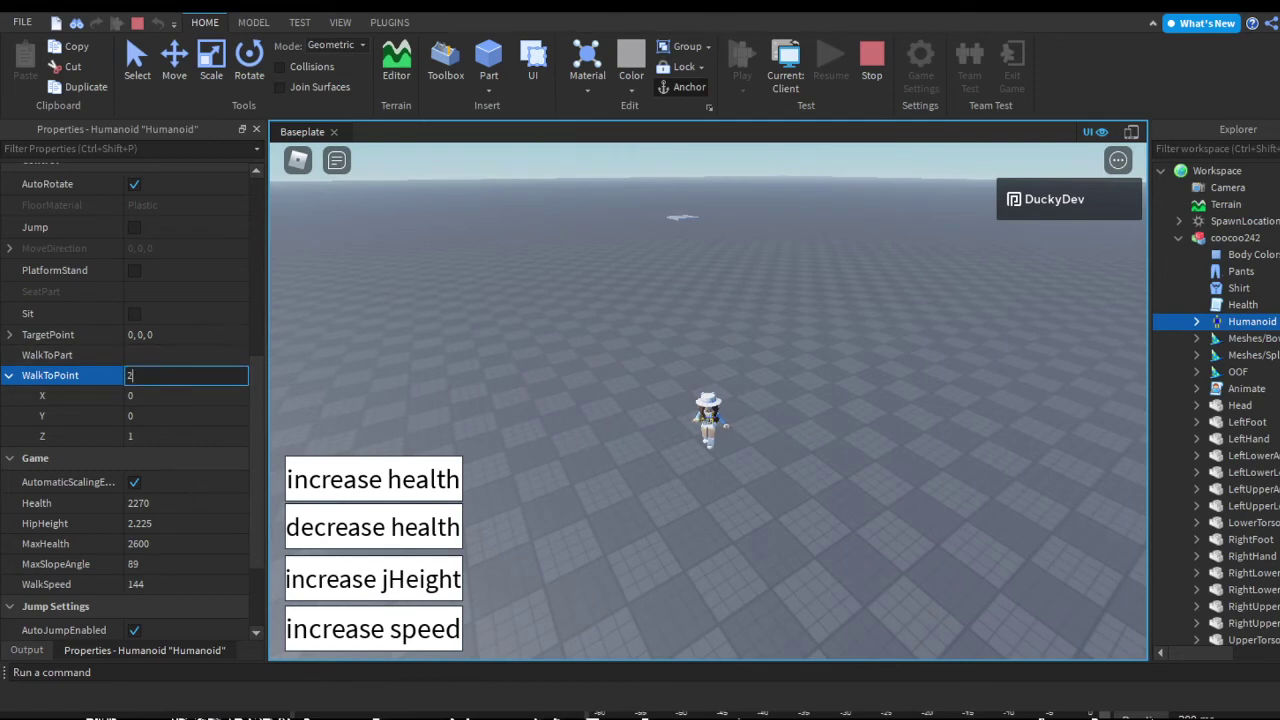
{"action": "key", "text": "Return"}
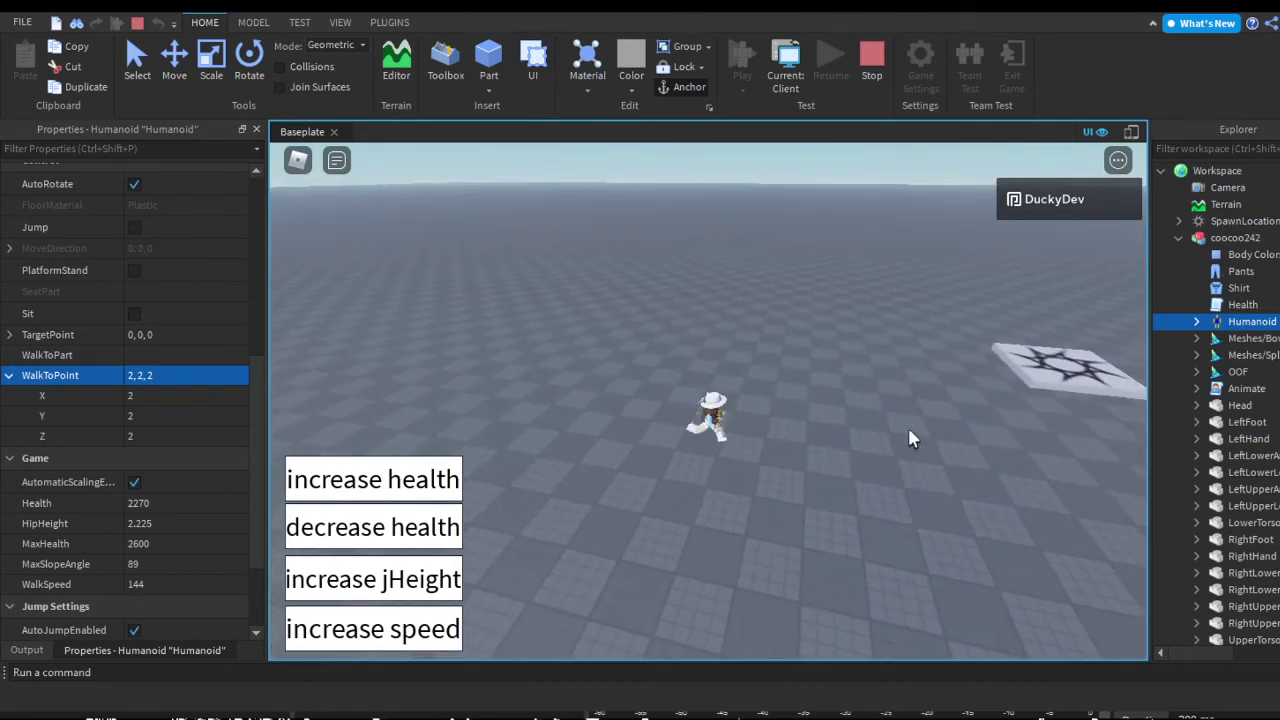
Set the Humanoid's WalkToPart property to SpawnLocation during the playtest.
{"action": "left_click", "coordinate": [164, 356]}
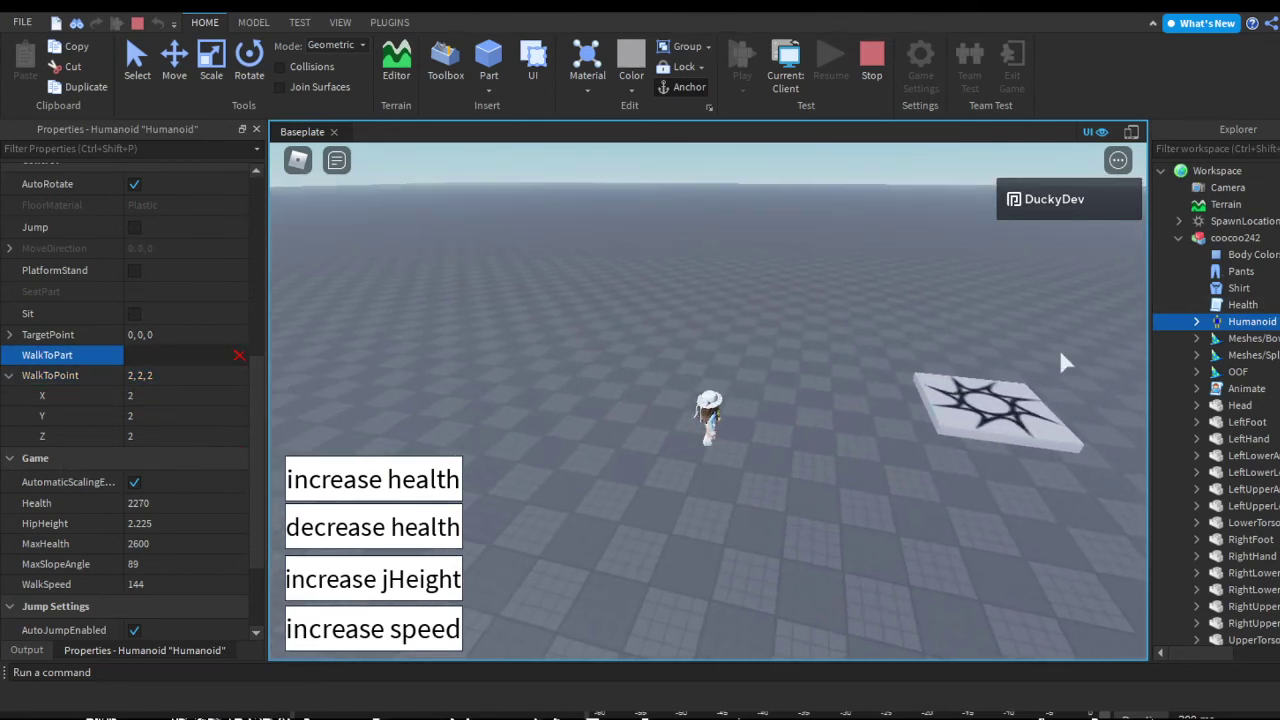
{"action": "left_click", "coordinate": [1244, 221]}
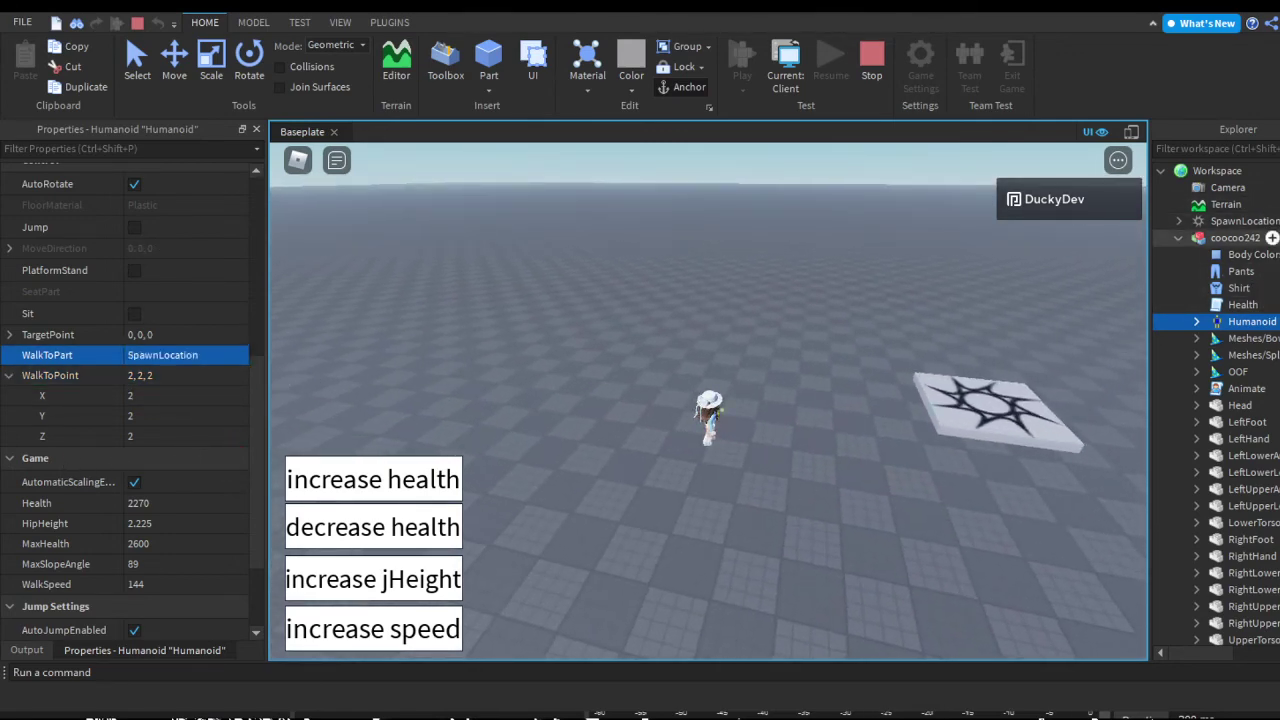
Insert a new block part into the workspace and walk the character away from it.
{"action": "left_click", "coordinate": [1179, 221]}
{"action": "left_click", "coordinate": [488, 60]}
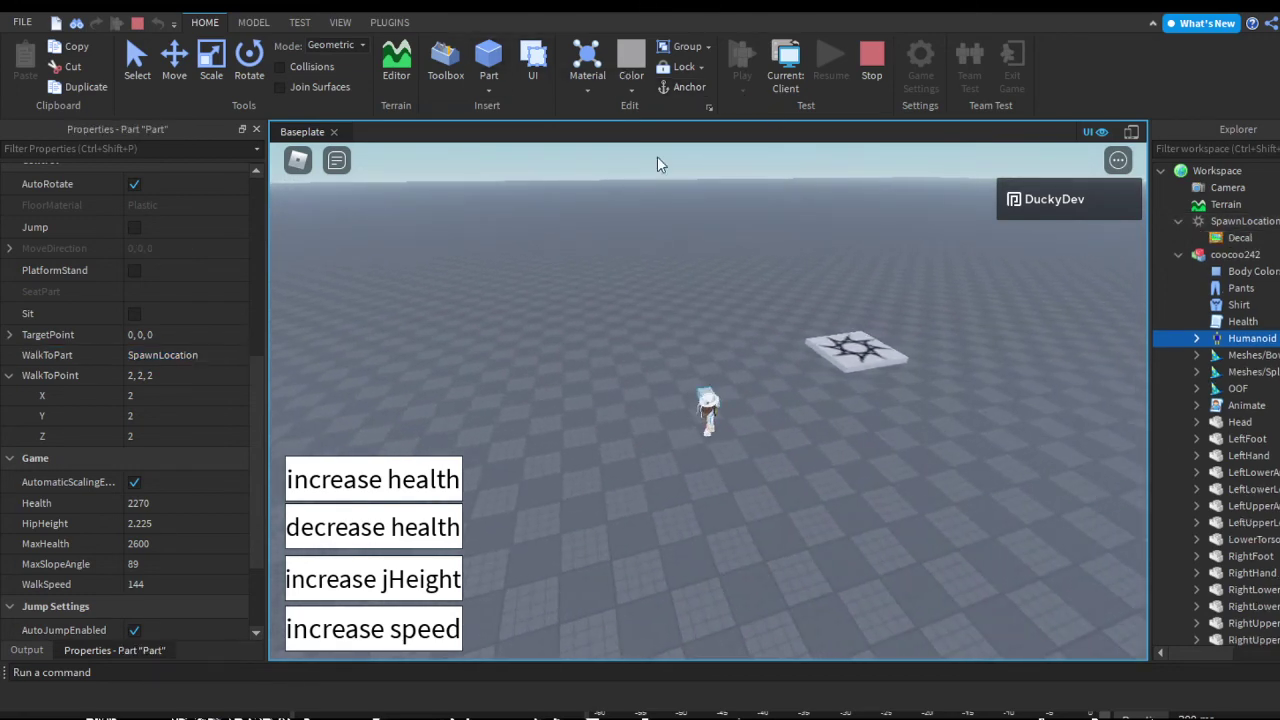
{"action": "key", "text": "s"}
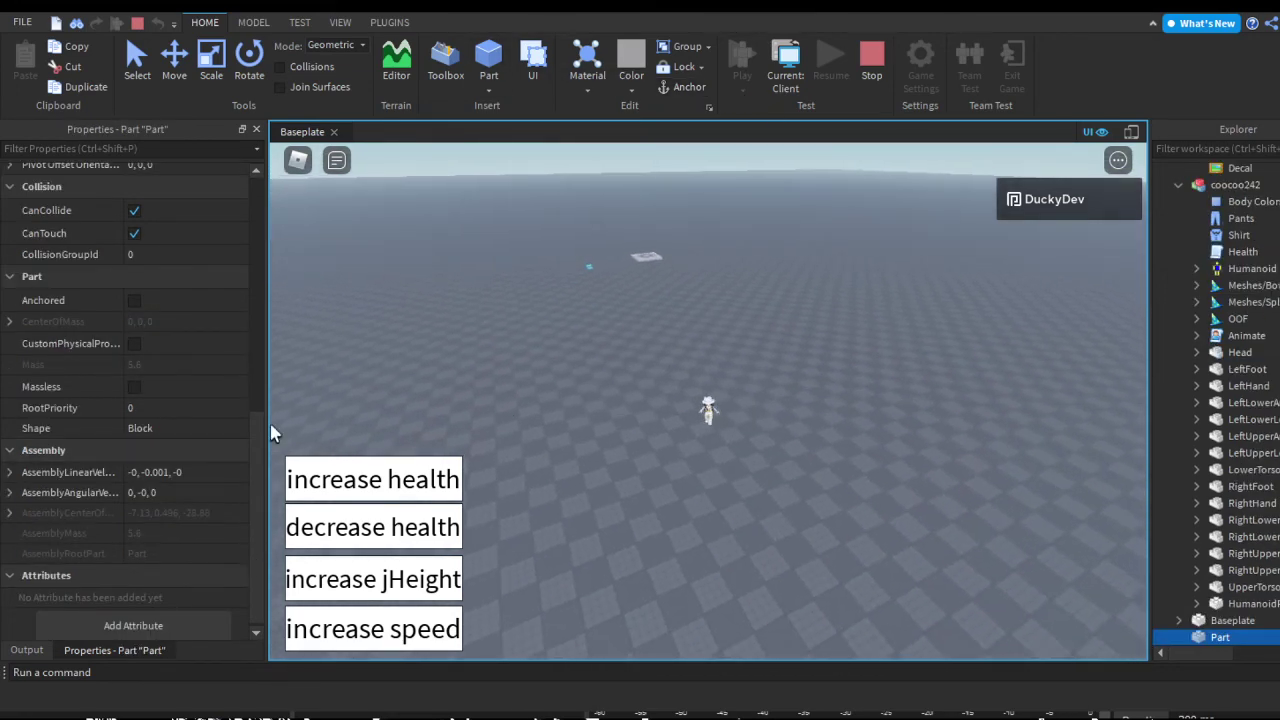
Set the Humanoid's WalkToPart property to the new Part and its TargetPoint to 2, 2, 2.
{"action": "left_click", "coordinate": [1250, 268]}
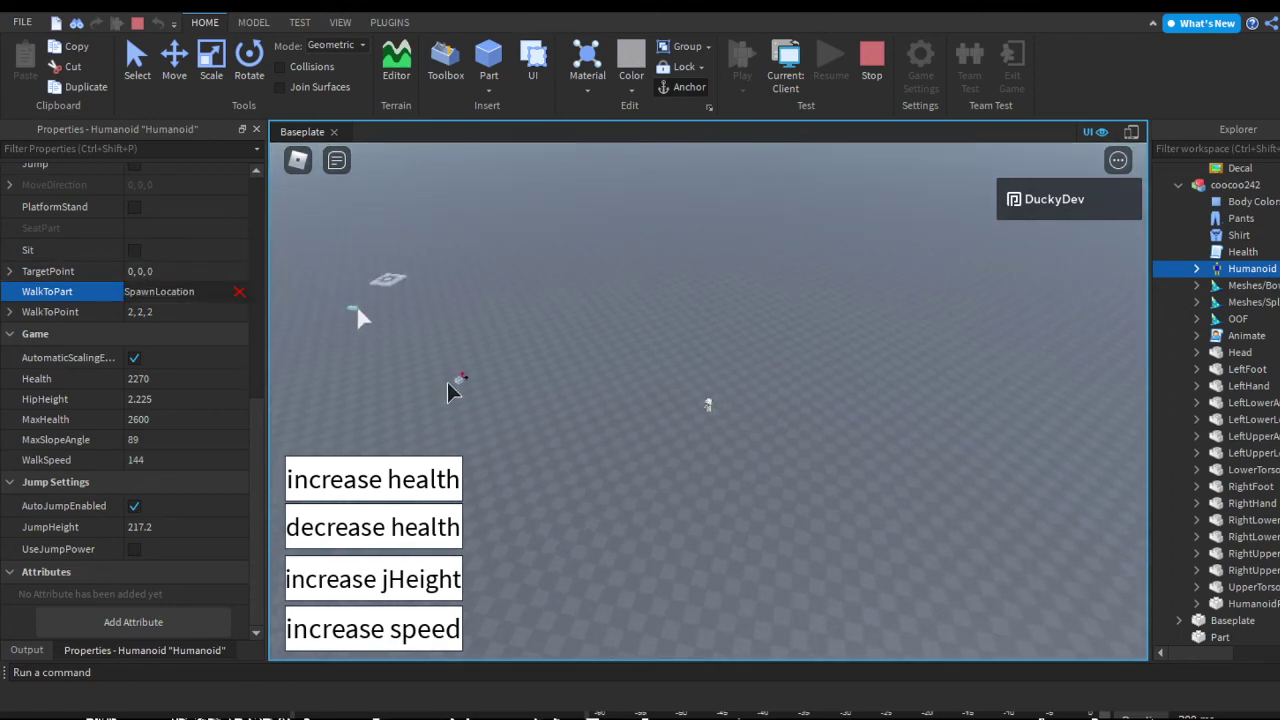
{"action": "scroll", "coordinate": [160, 369], "scroll_direction": "up", "scroll_amount": 2}
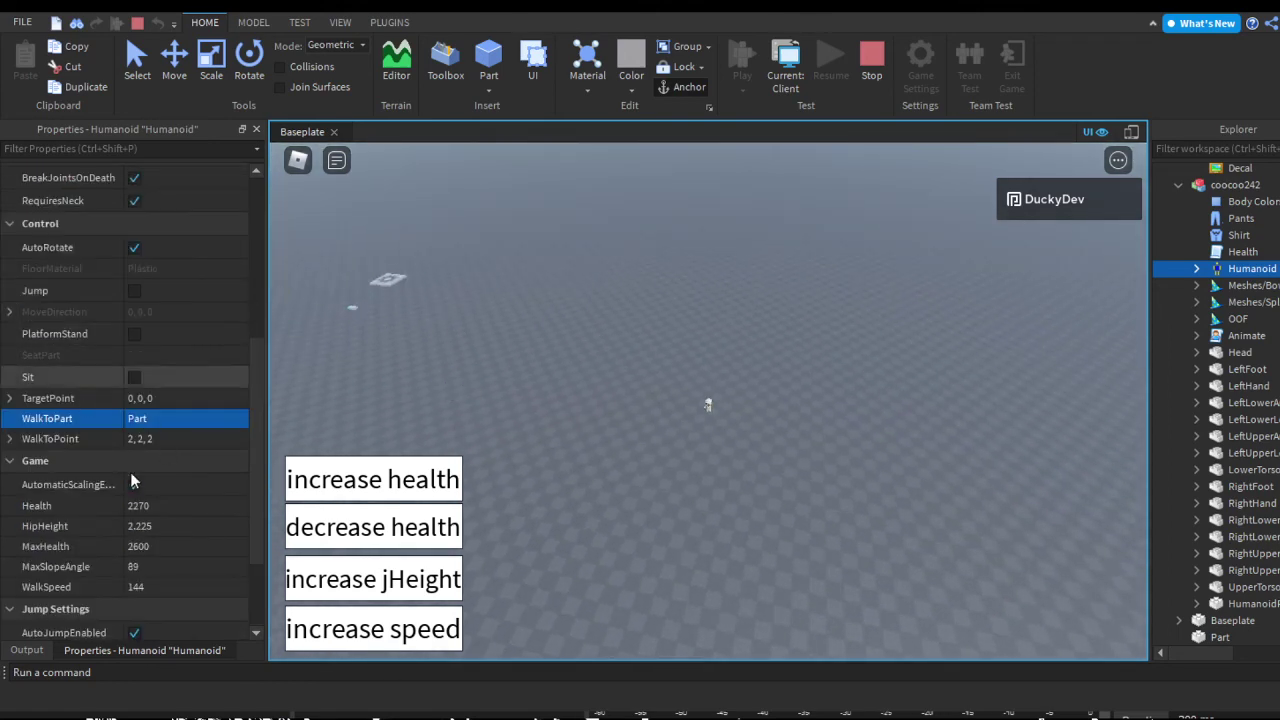
{"action": "left_click", "coordinate": [9, 399]}
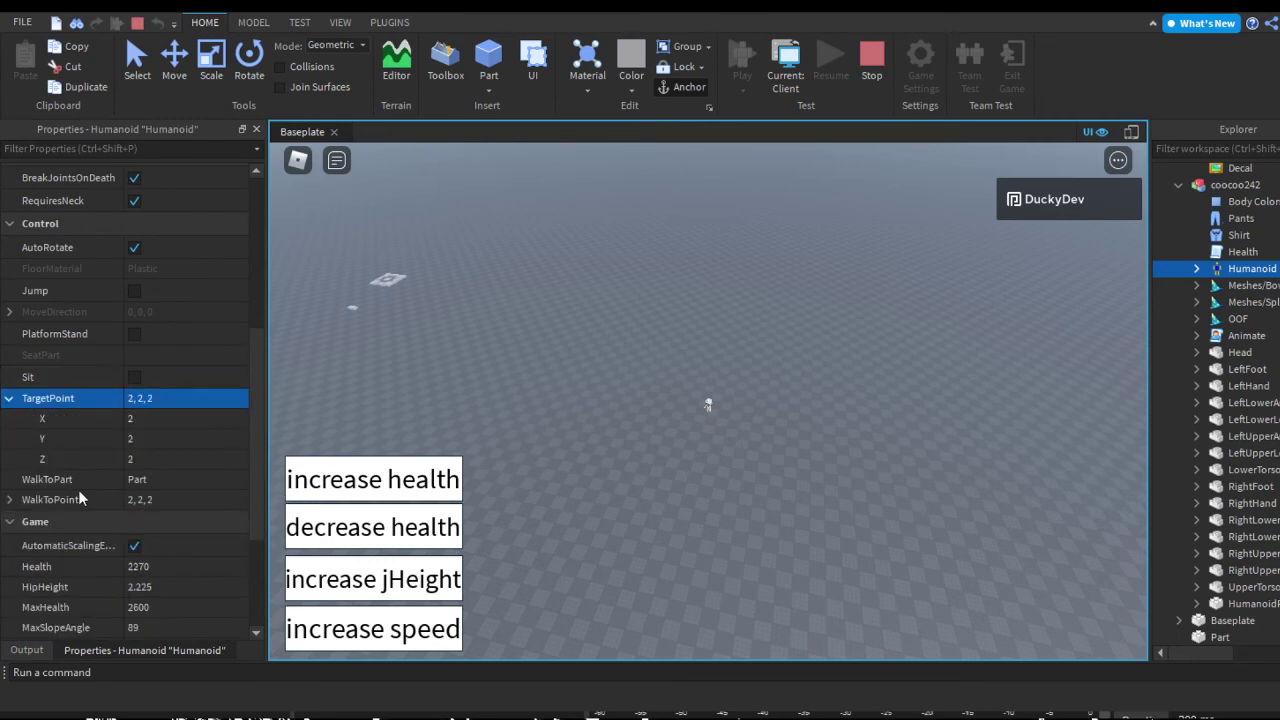
Enable the Humanoid's Sit and PlatformStand properties in turn and try to move the character with them.
{"action": "left_click", "coordinate": [134, 376]}
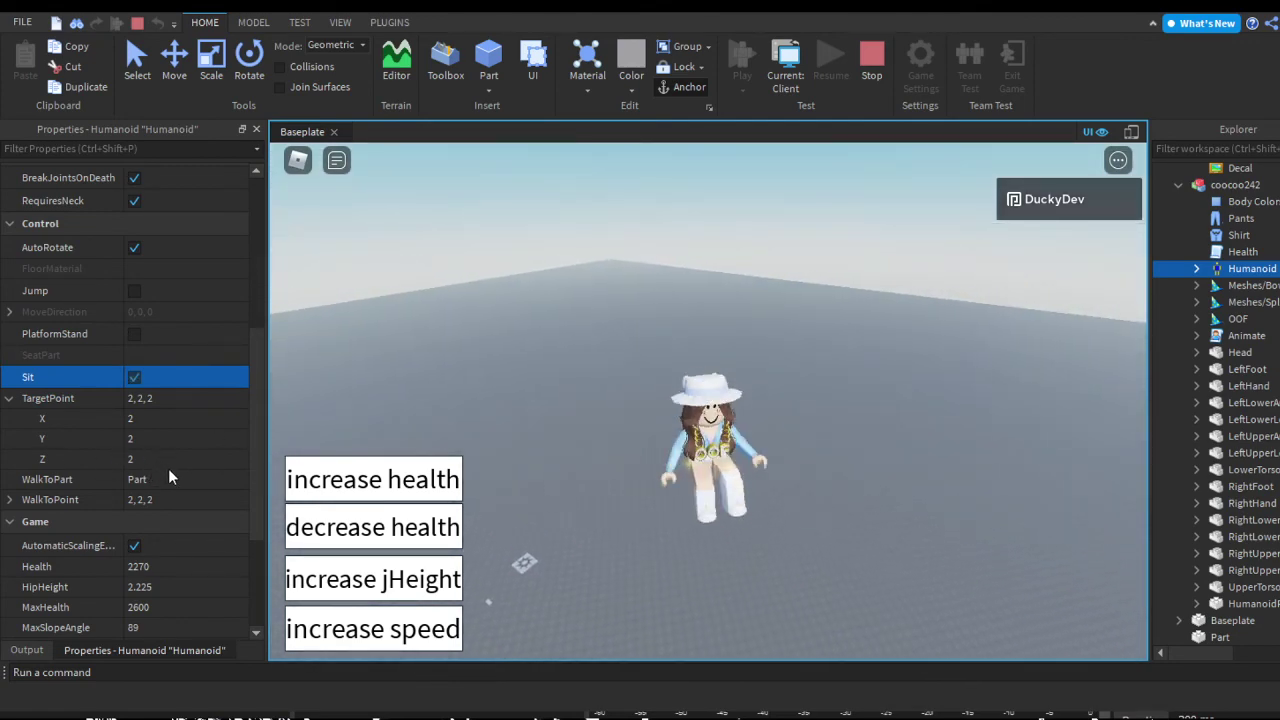
{"action": "key", "text": "Up"}
{"action": "key", "text": "space"}
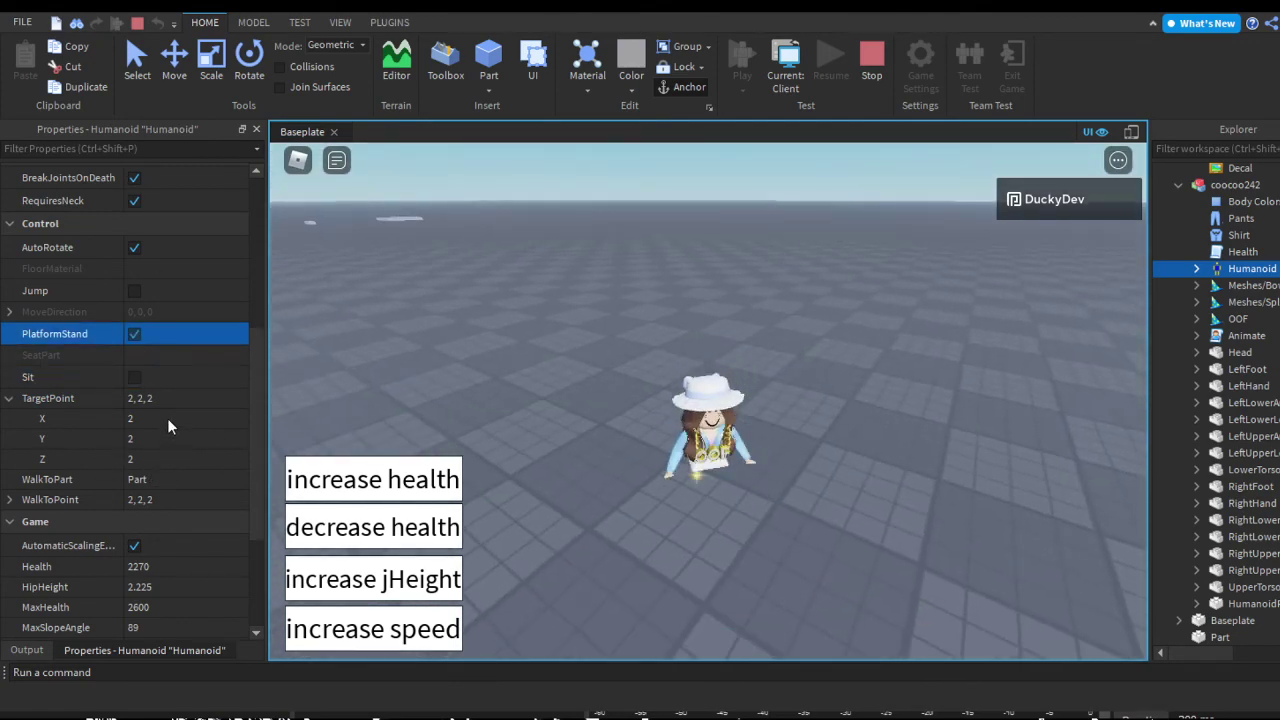
{"action": "key", "text": "d"}
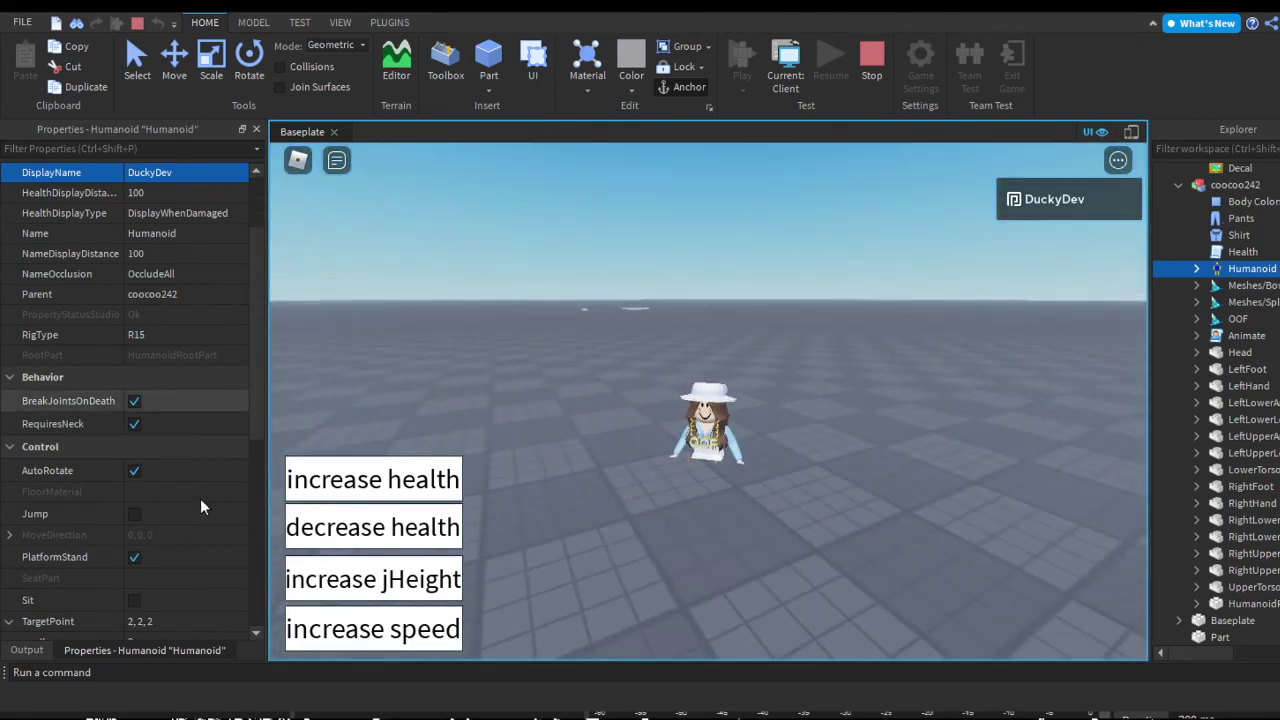
Turn off the Humanoid's PlatformStand and trigger its Jump property.
{"action": "scroll", "coordinate": [205, 498], "scroll_direction": "up", "scroll_amount": 2}
{"action": "scroll", "coordinate": [205, 498], "scroll_direction": "down", "scroll_amount": 4}
{"action": "left_click", "coordinate": [134, 411]}
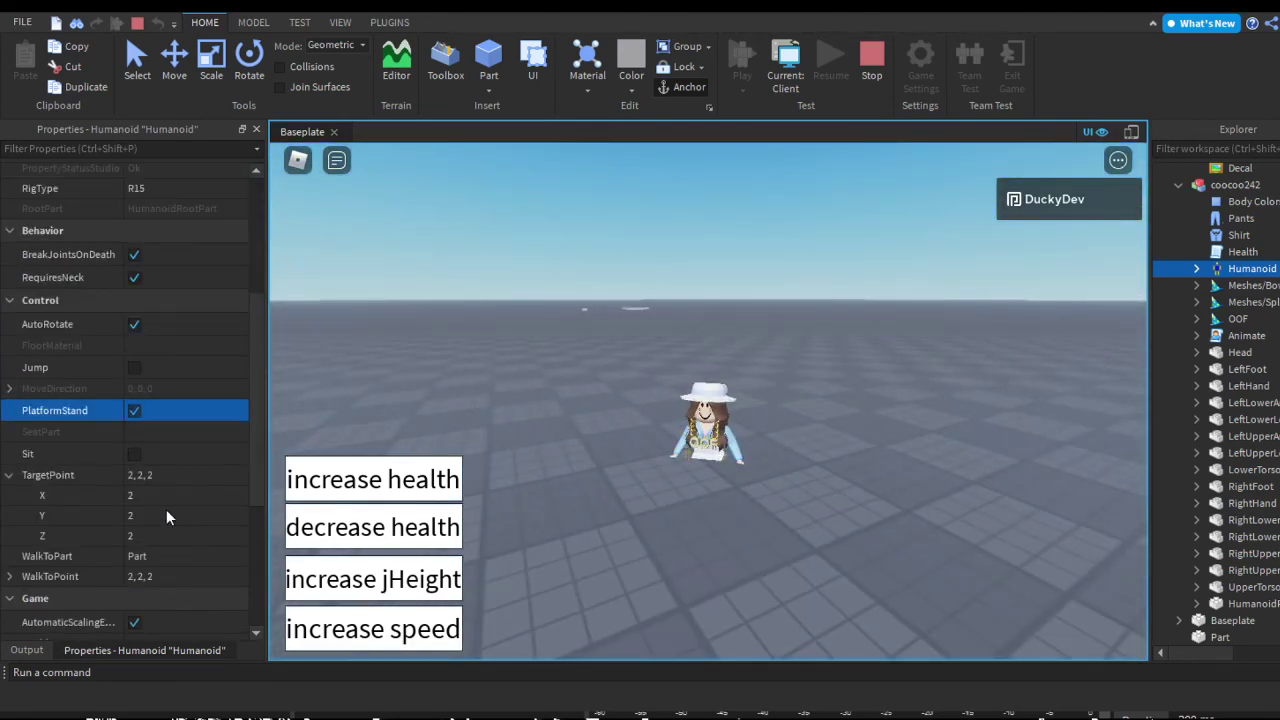
{"action": "left_click", "coordinate": [134, 367]}
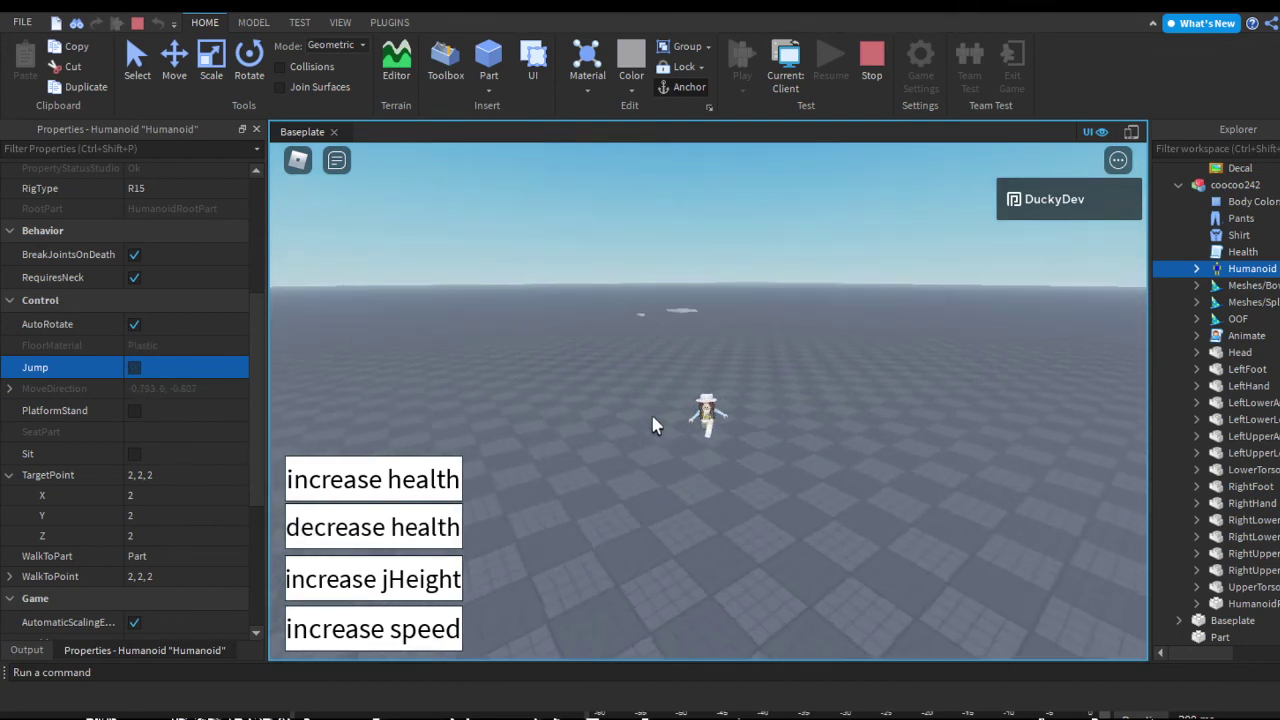
Check the properties of the inserted Part and return to the character's Humanoid properties.
{"action": "left_click", "coordinate": [1220, 637]}
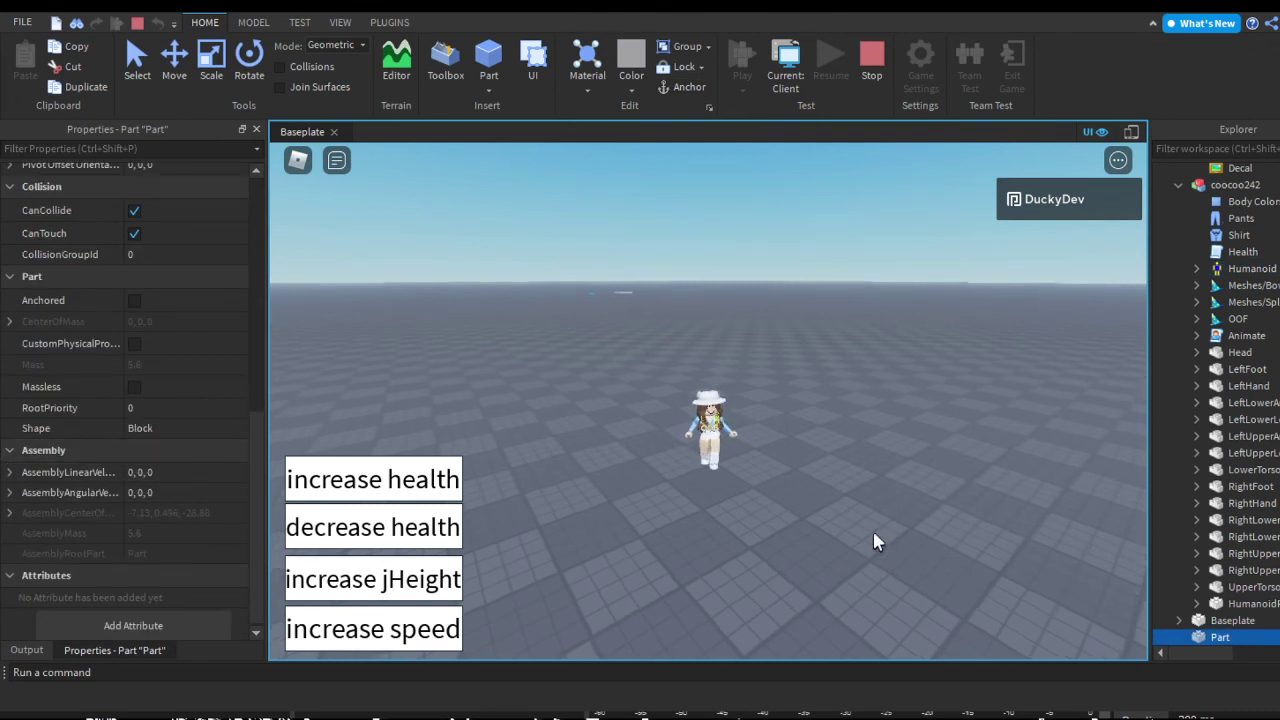
{"action": "scroll", "coordinate": [1264, 237], "scroll_direction": "up", "scroll_amount": 3}
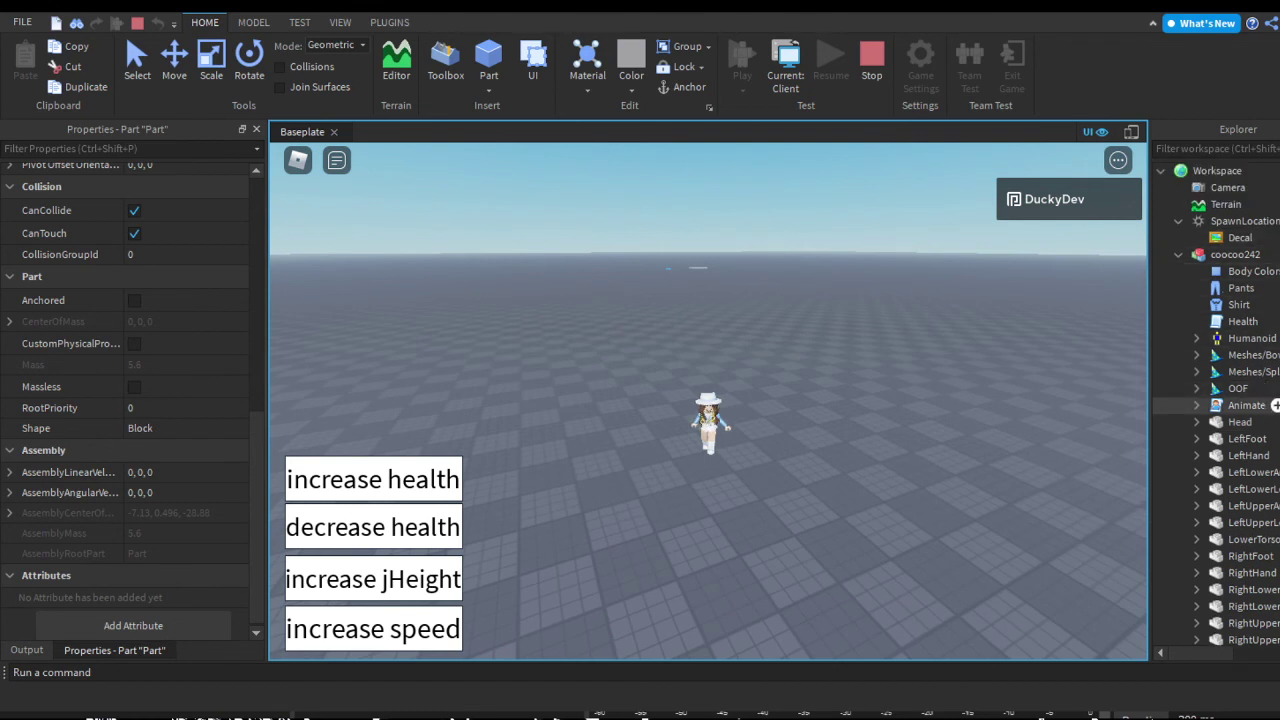
{"action": "left_click", "coordinate": [1250, 338]}
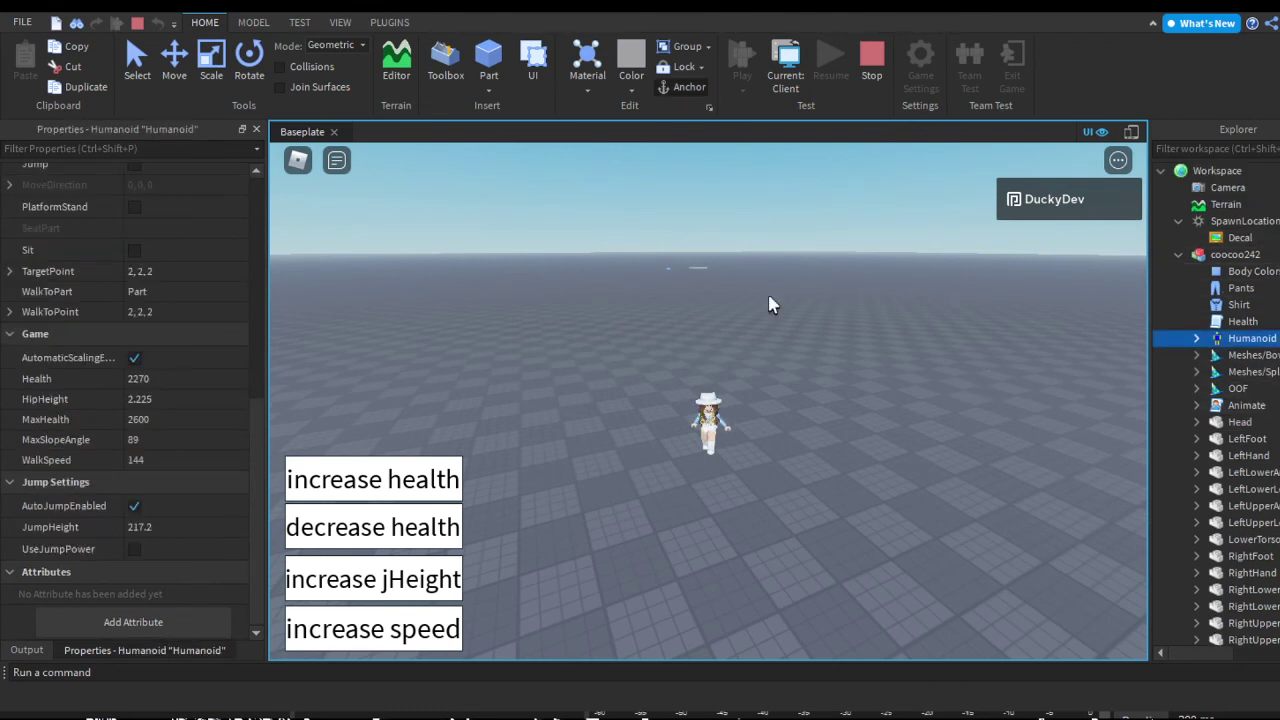